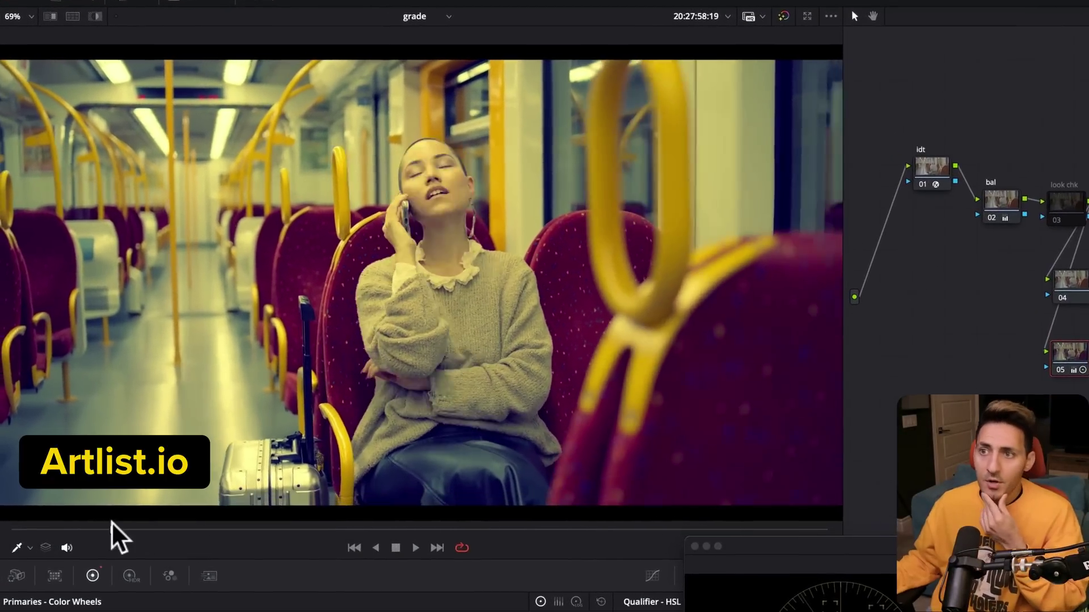
Scrub the clip, inspect the input and output colour space transforms, and briefly bypass node 05's grade
left_click_drag(111, 522, 12, 528)
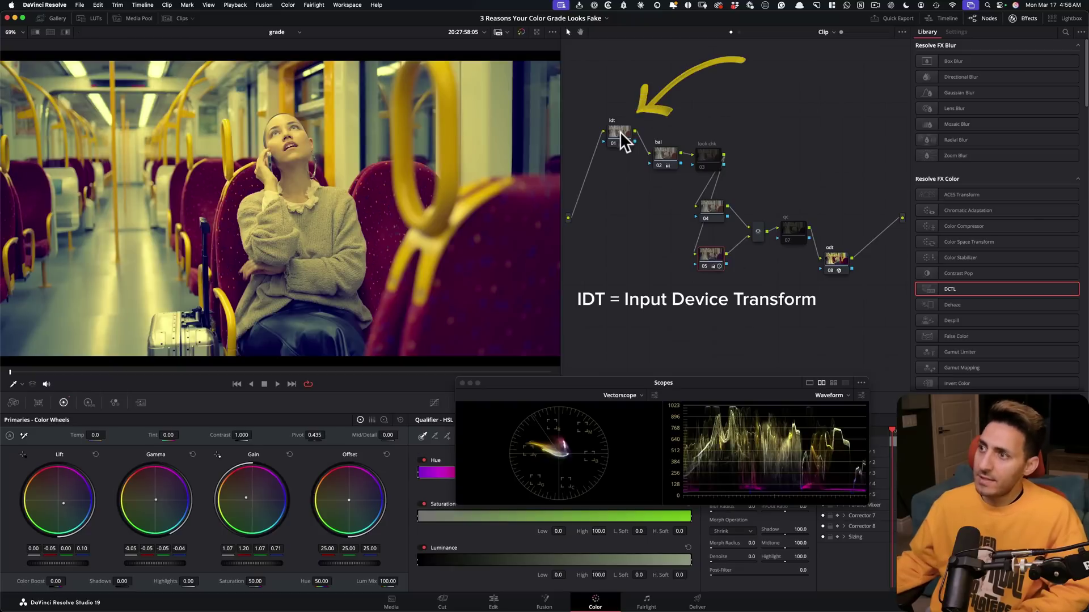
left_click(932, 176)
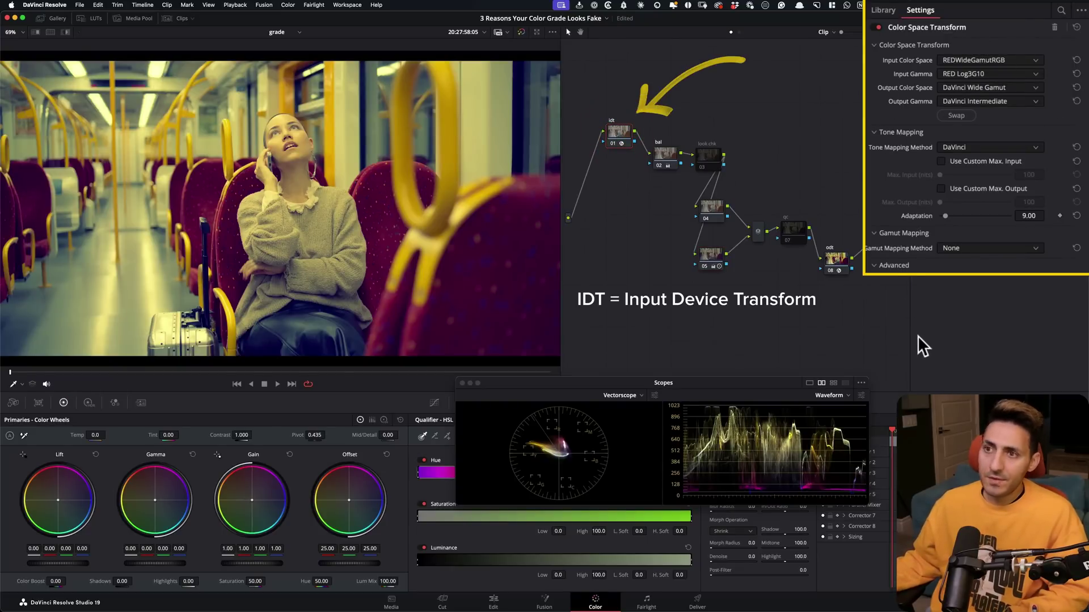
left_click(833, 271)
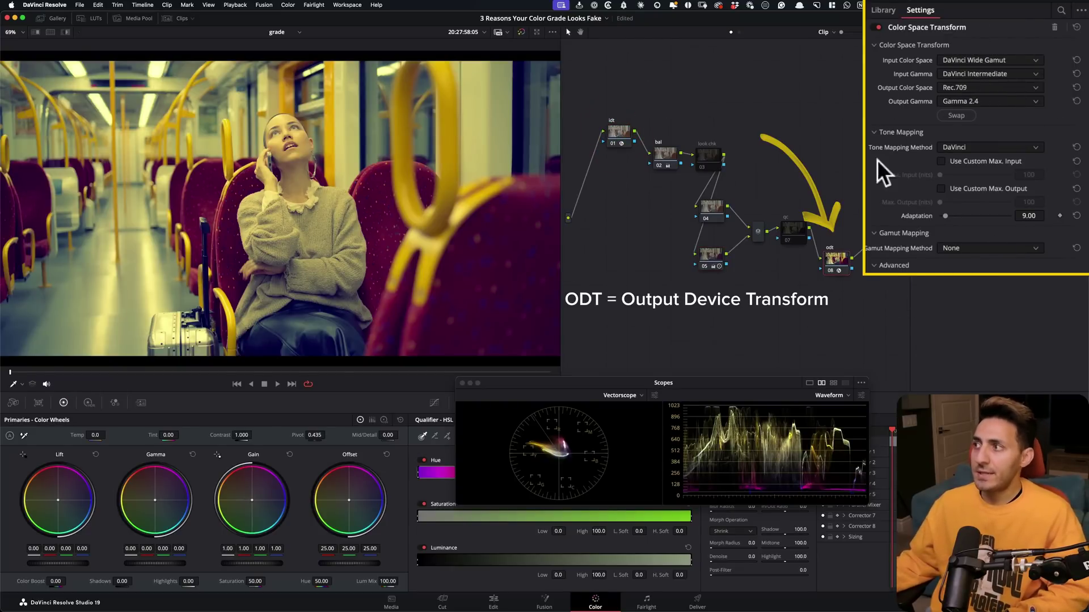
left_click(617, 132)
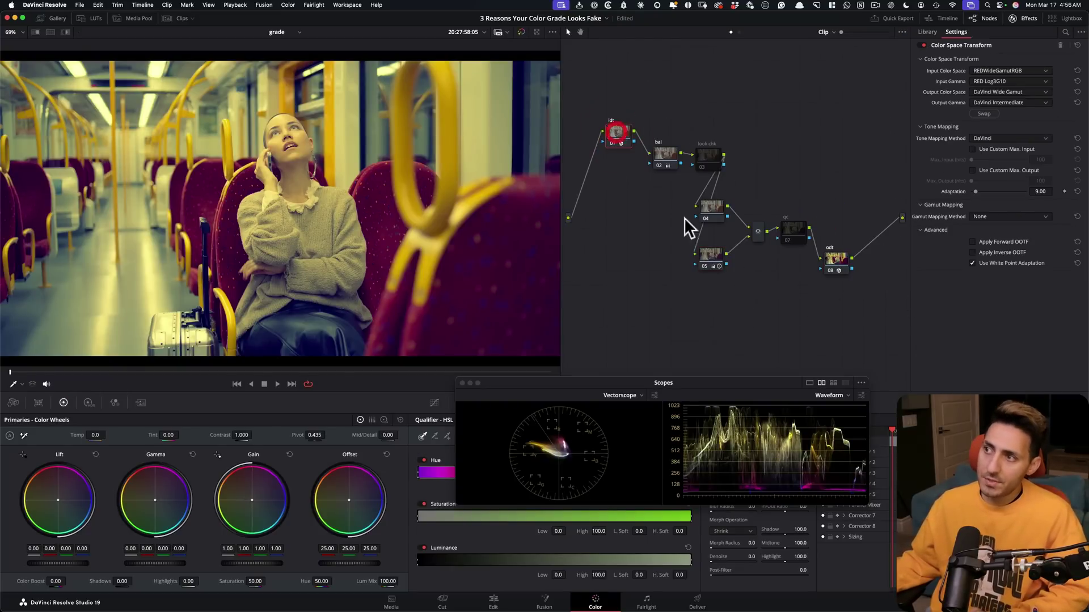
left_click(709, 257)
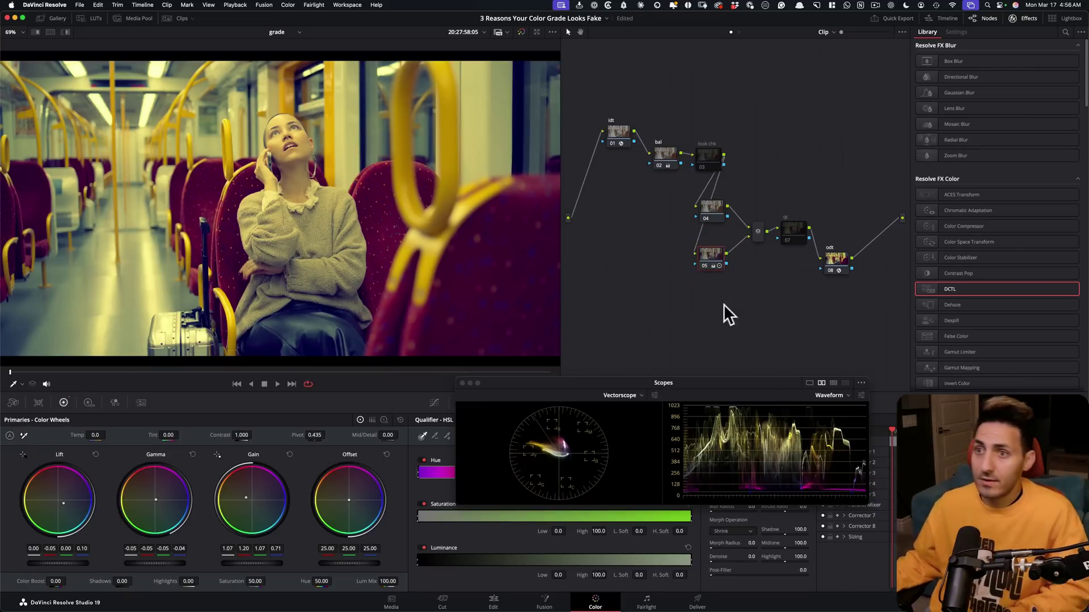
key("ctrl+d")
key("ctrl+d")
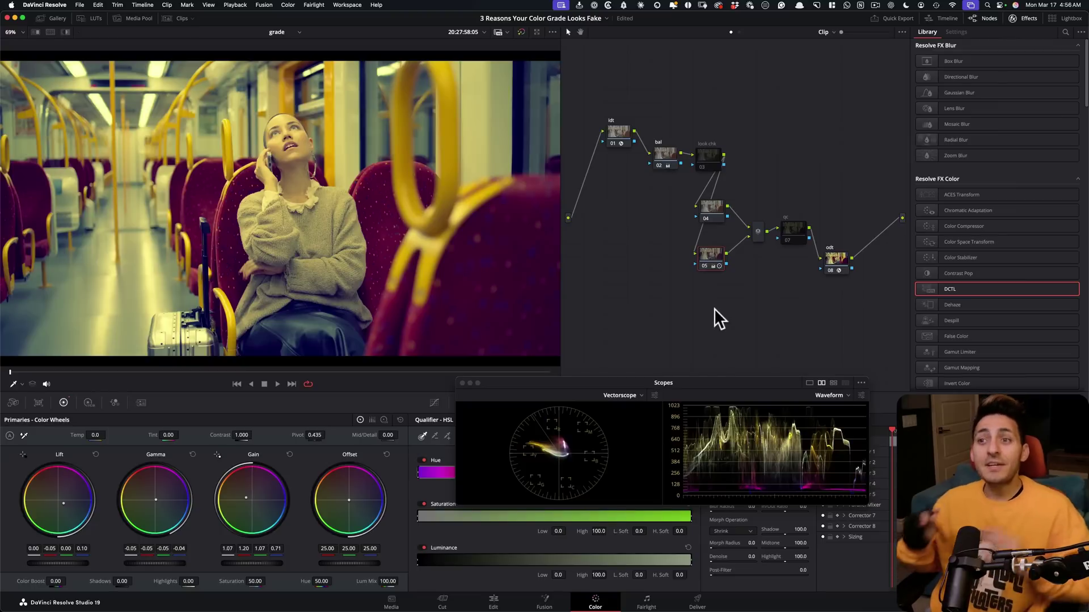
left_click(711, 210)
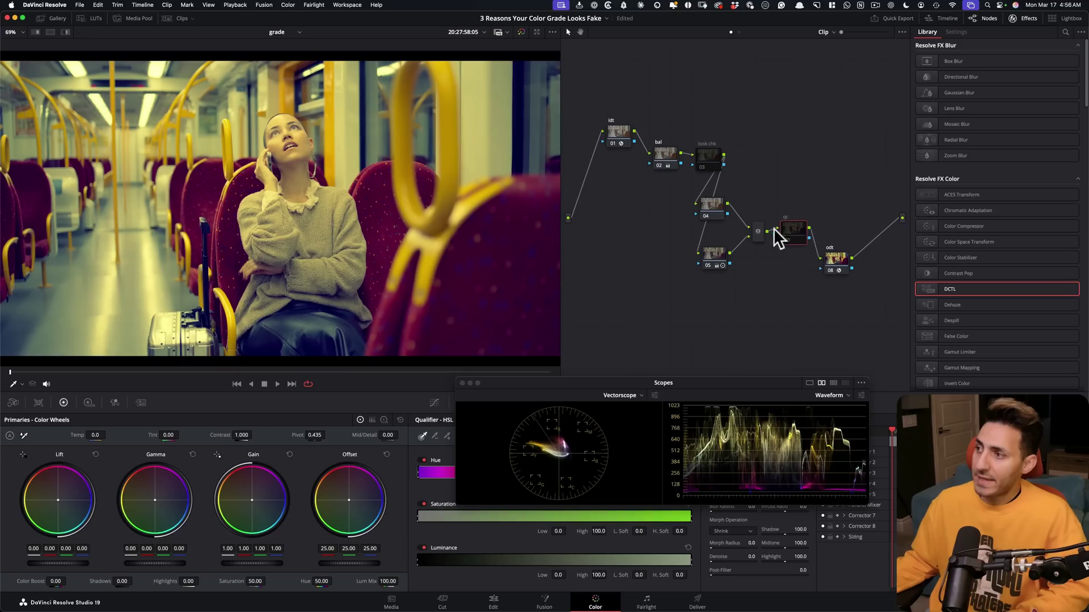
Apply the QT_Charts_v1.0 DCTL to the qc node with Skin Hue Indicator on, then disable the node
left_click(1071, 312)
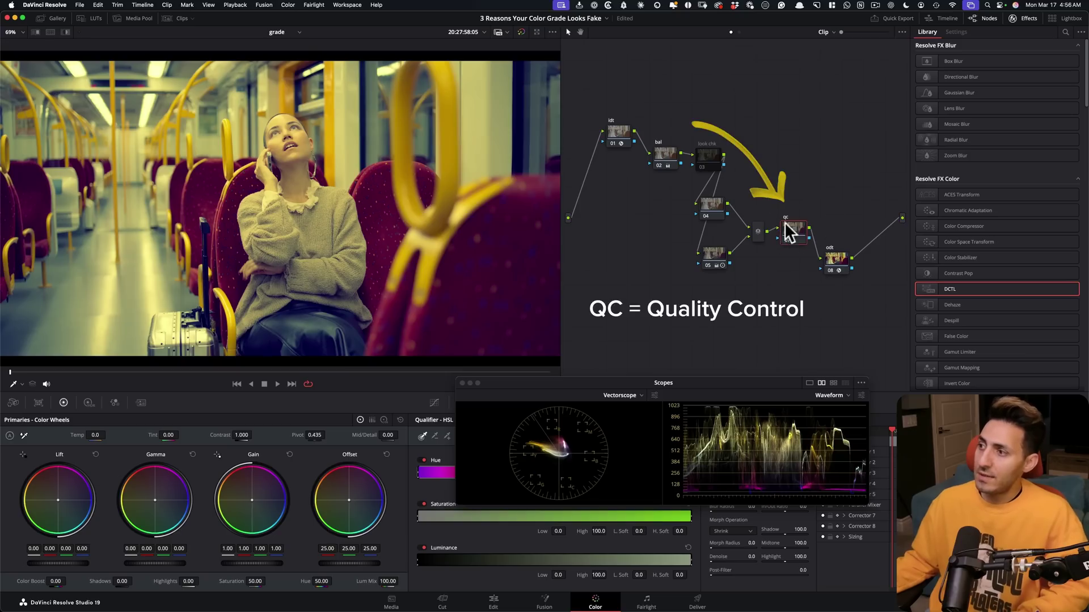
left_click_drag(987, 286, 794, 230)
left_click(1024, 62)
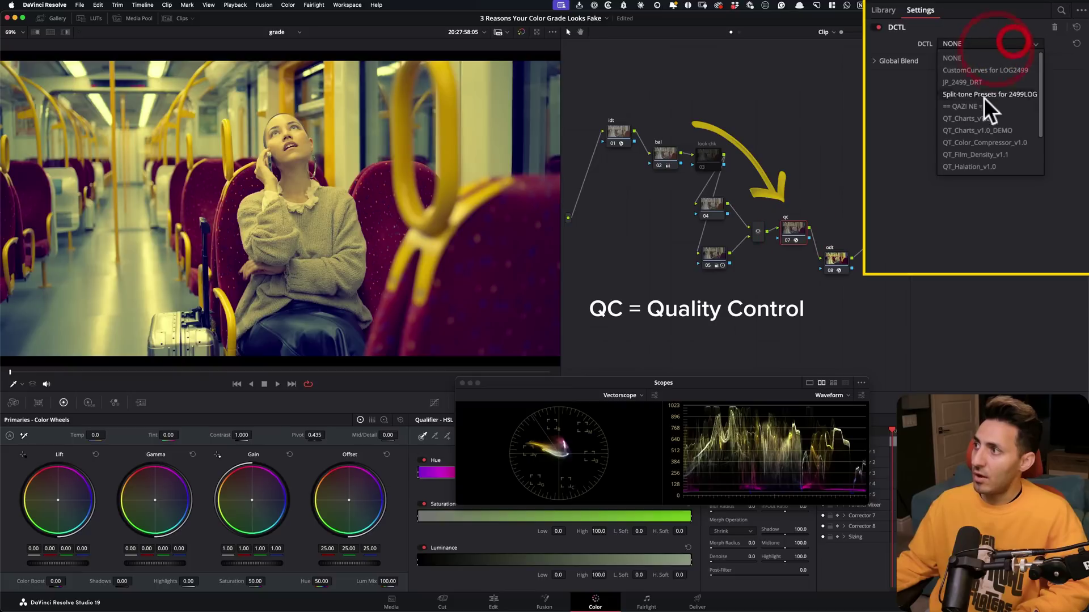
left_click(1006, 114)
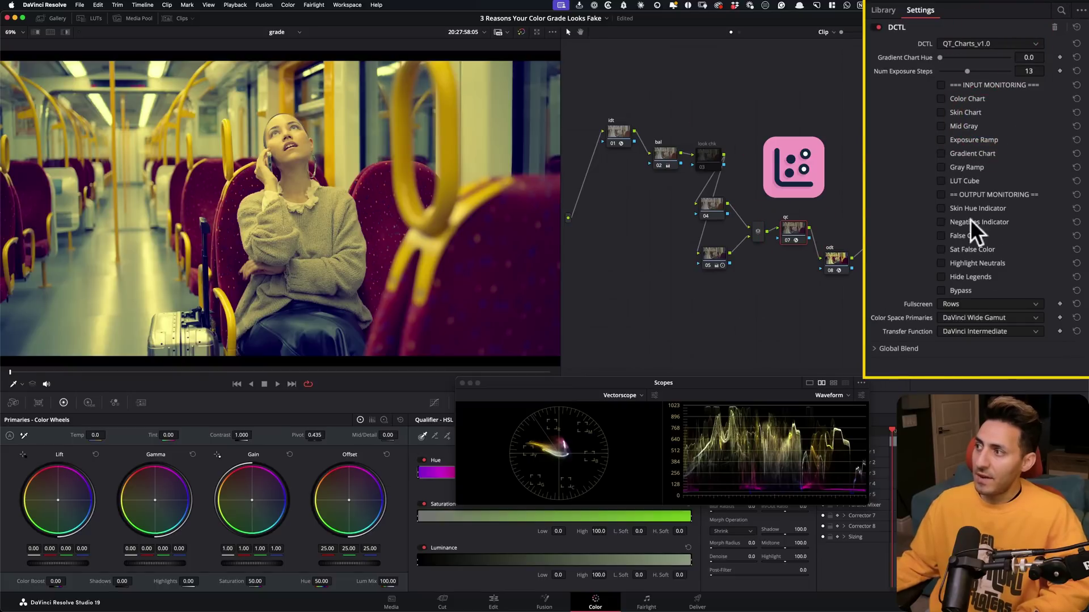
left_click(982, 209)
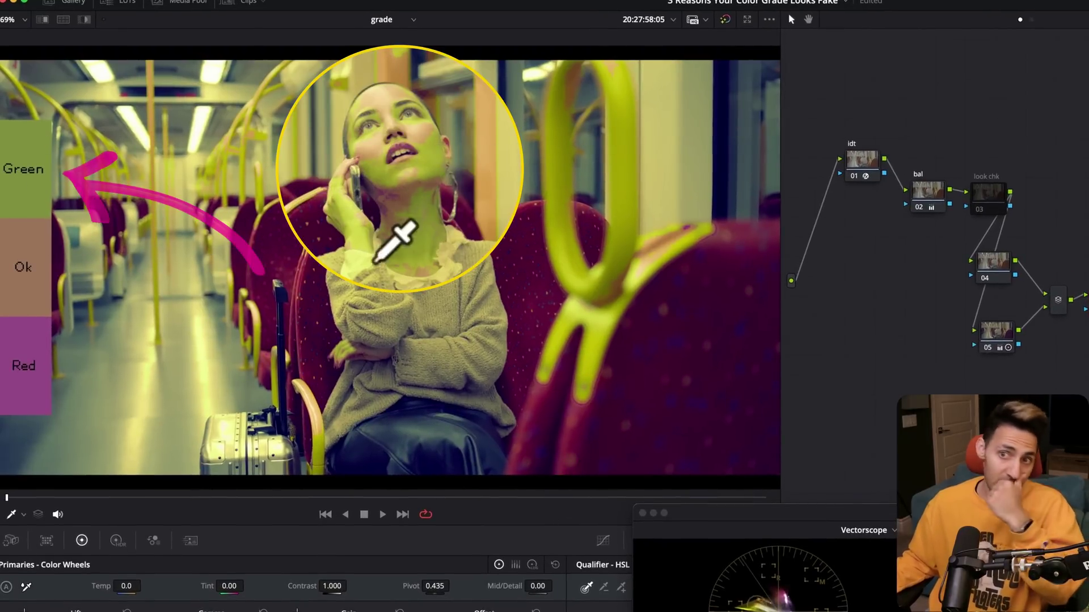
key("ctrl+d")
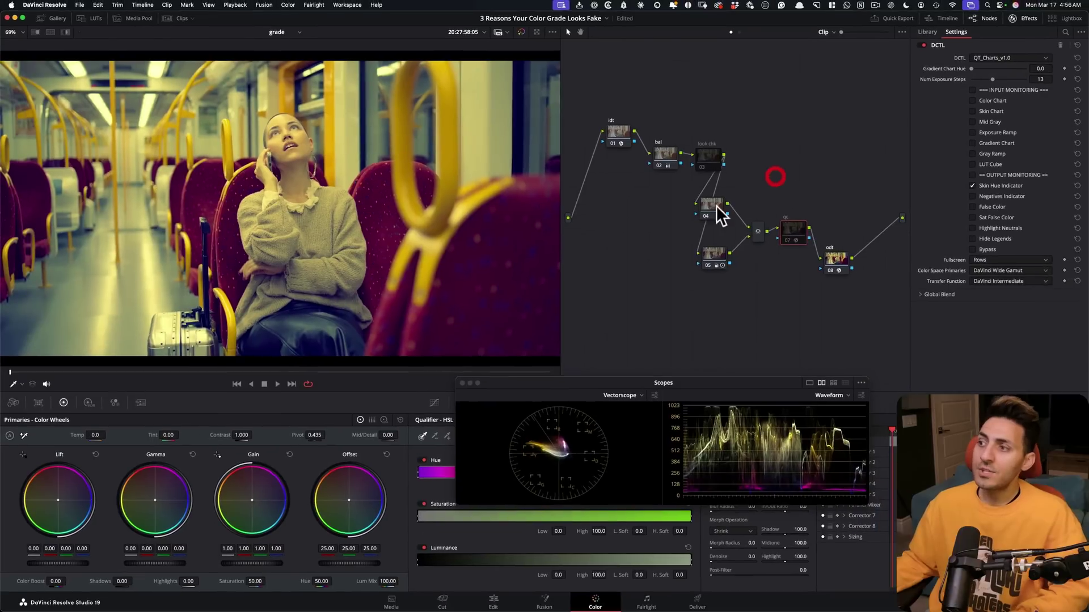
left_click(715, 211)
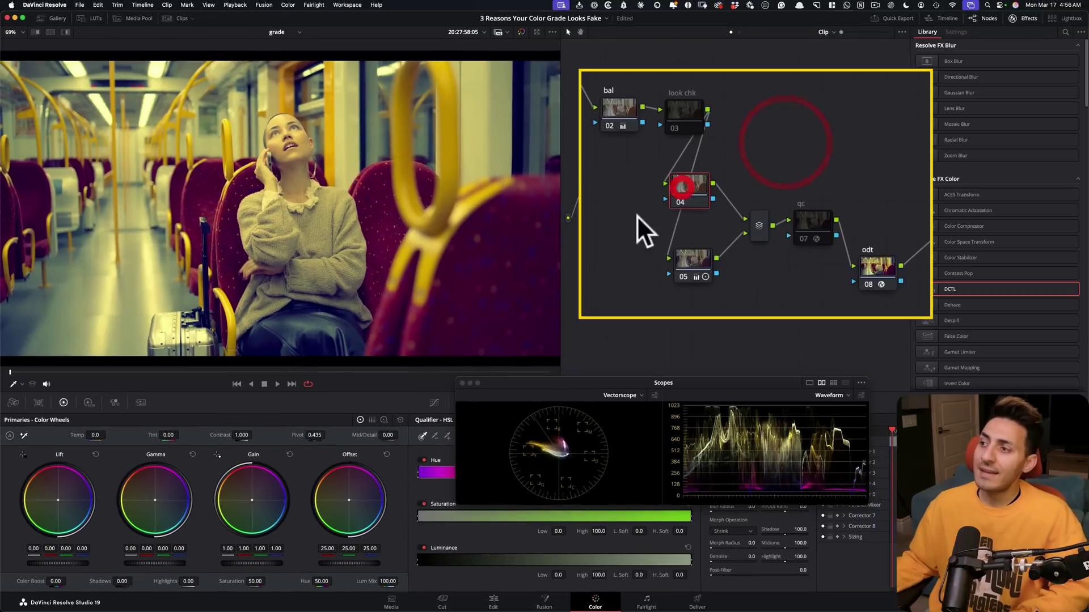
Select node 04 and move the Scopes window out of the way
left_click(691, 191)
left_click(693, 257)
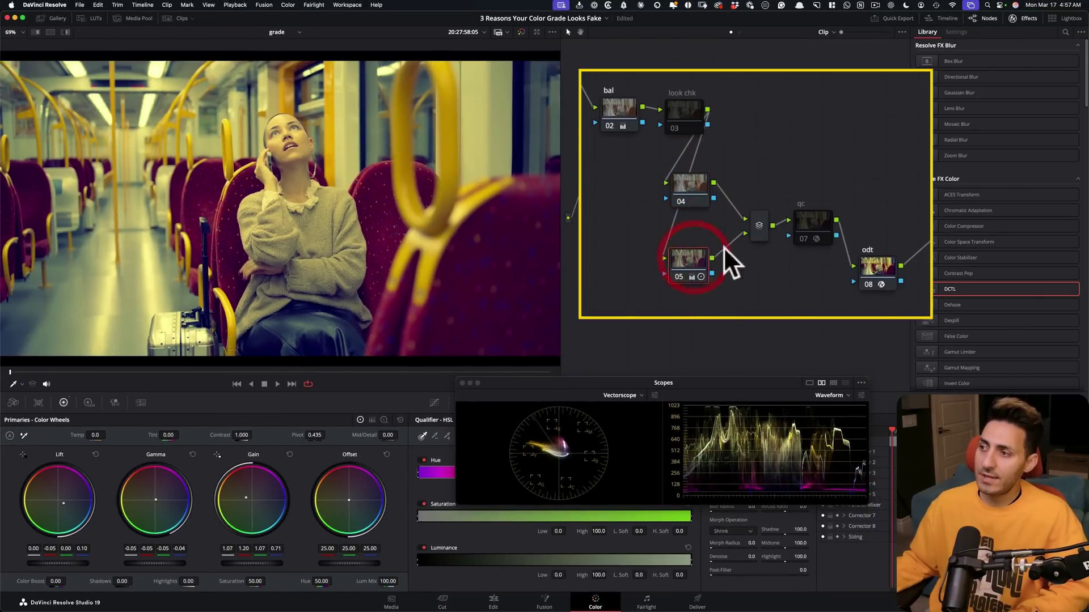
left_click_drag(692, 256, 697, 256)
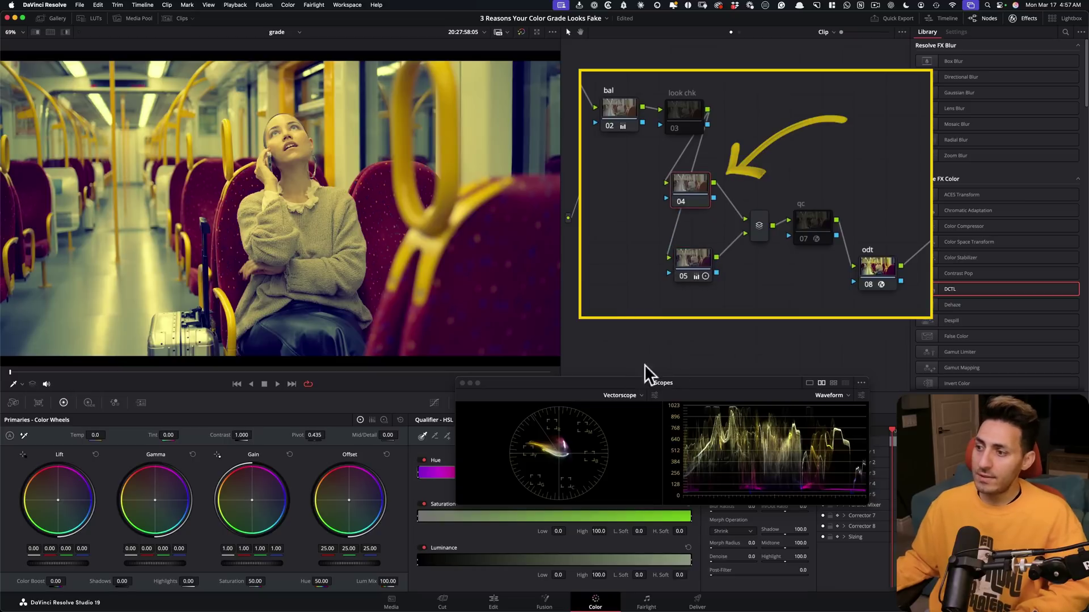
left_click_drag(629, 378, 647, 257)
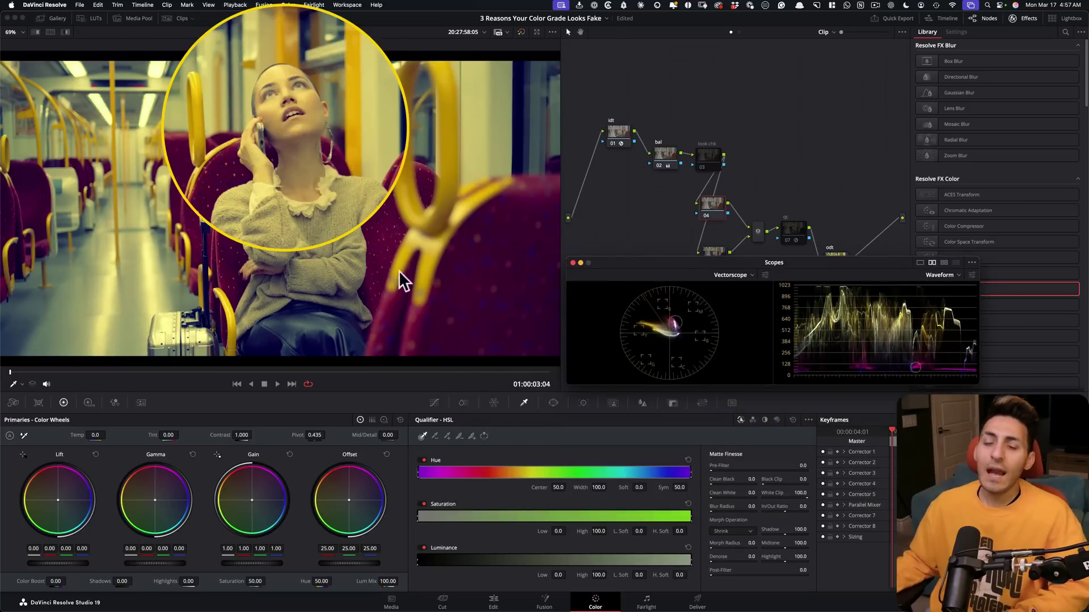
Sample the woman's head with the qualifier eyedropper and show the matte in black and white
left_click(267, 71)
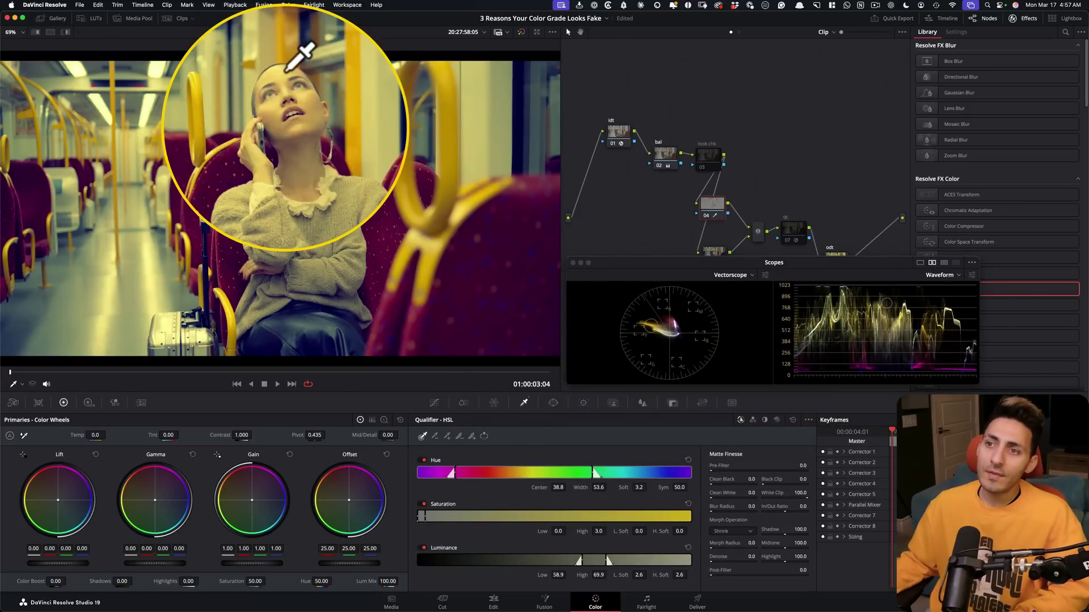
left_click(286, 71)
left_click(272, 138)
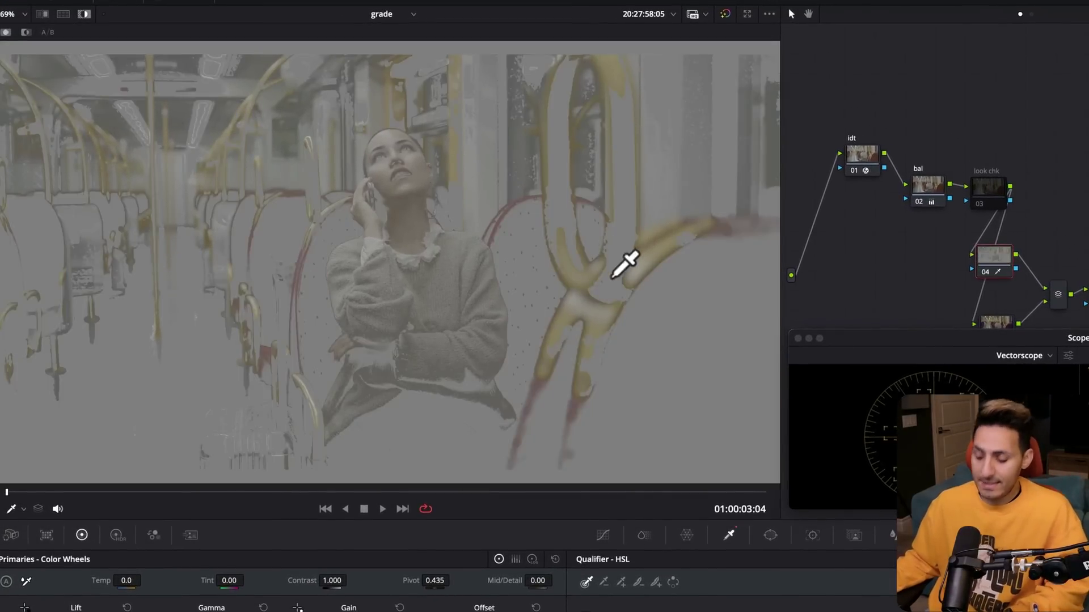
key("shift+h")
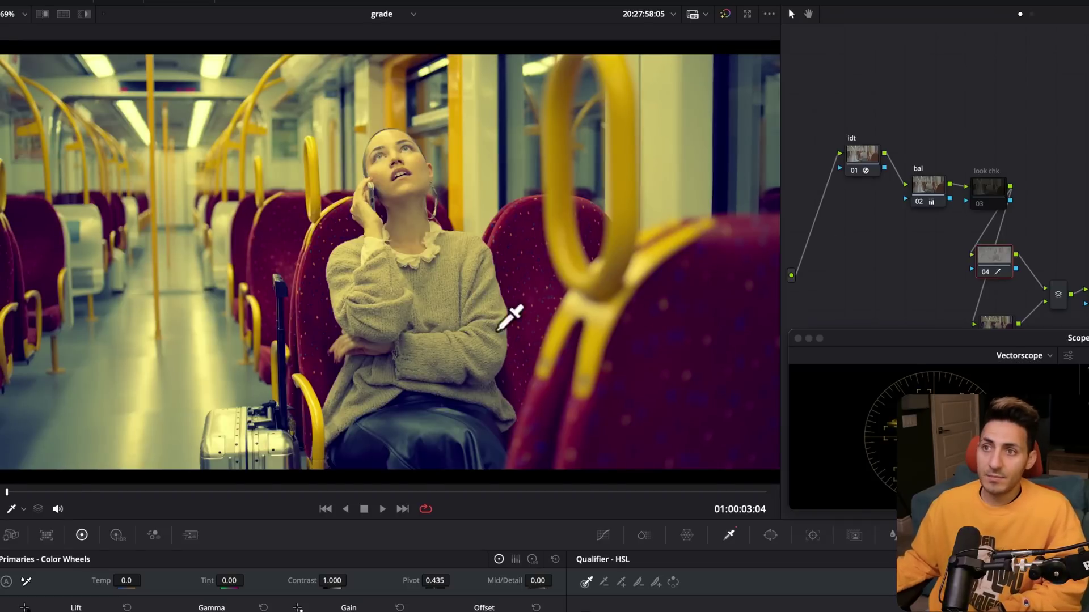
key("shift+h")
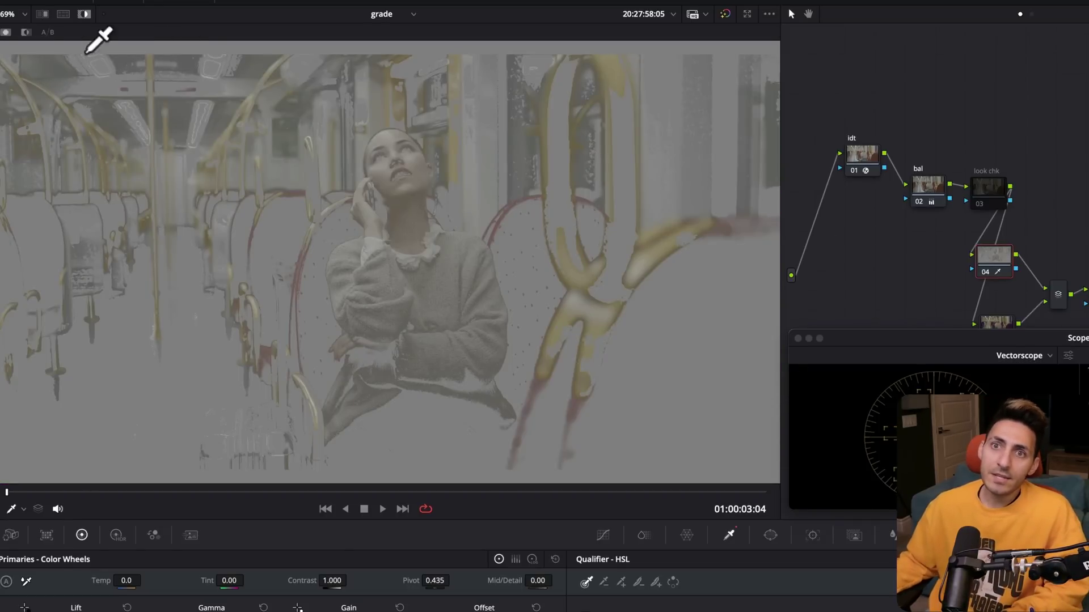
left_click(26, 32)
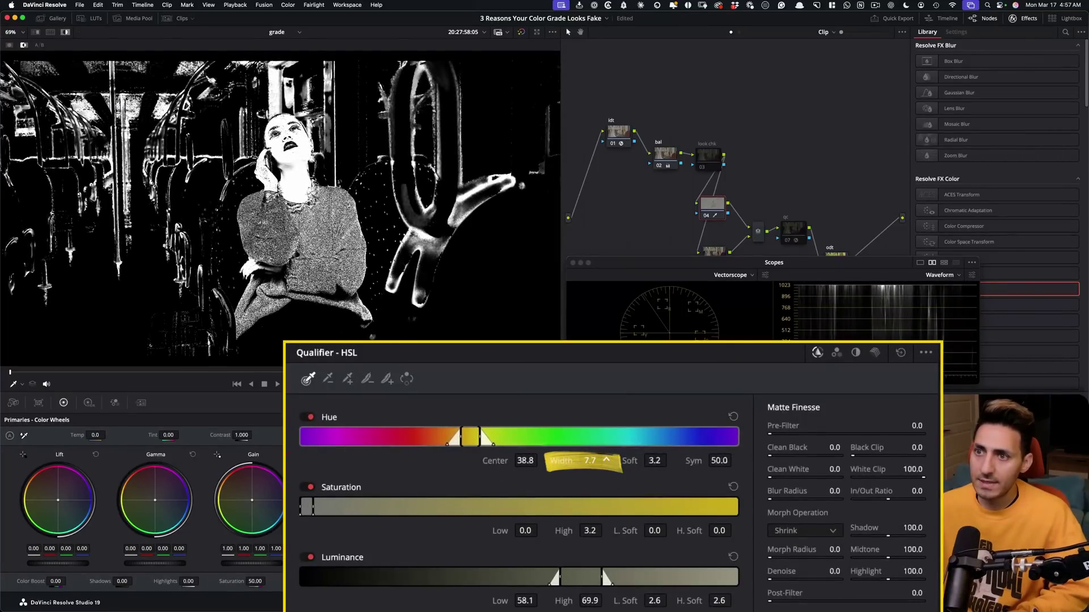
Refine the HSL qualifier: hue width 8.0, center 38.0, symmetry 62.1, luminance low 59.7, denoise 28.3
left_click_drag(587, 460, 726, 457)
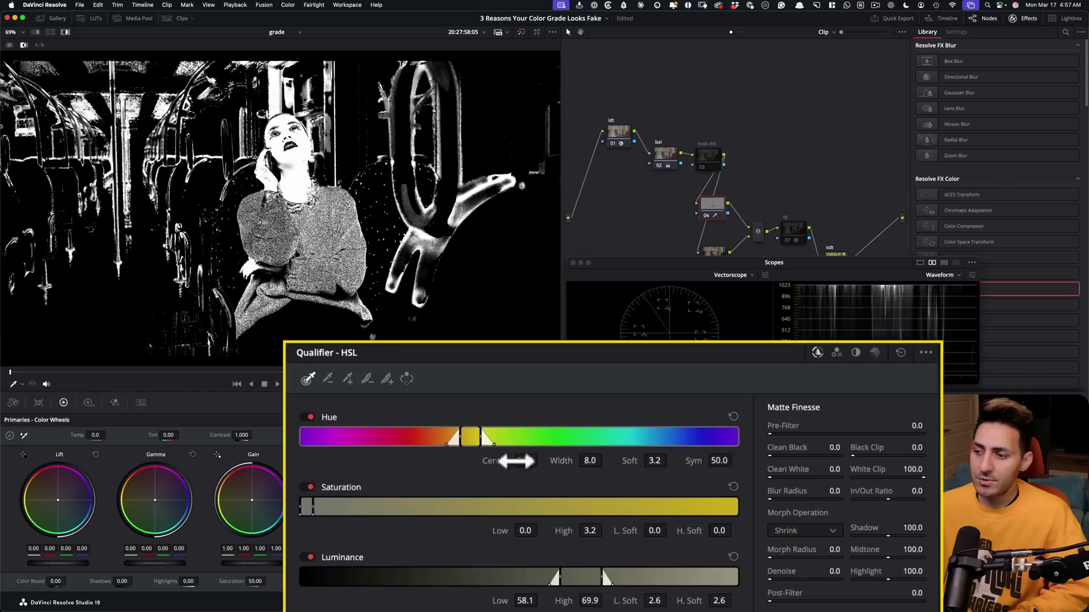
left_click_drag(525, 462, 517, 462)
mouse_move(717, 460)
left_mouse_down()
mouse_move(688, 460)
mouse_move(737, 460)
mouse_move(702, 447)
left_mouse_up()
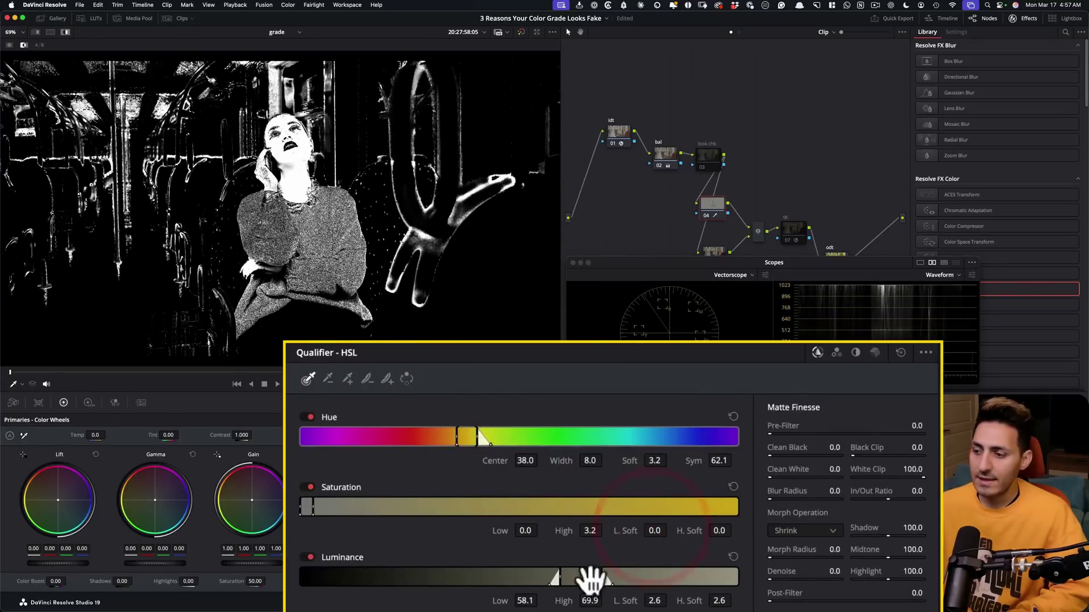
mouse_move(516, 599)
left_mouse_down()
mouse_move(544, 599)
mouse_move(527, 599)
left_mouse_up()
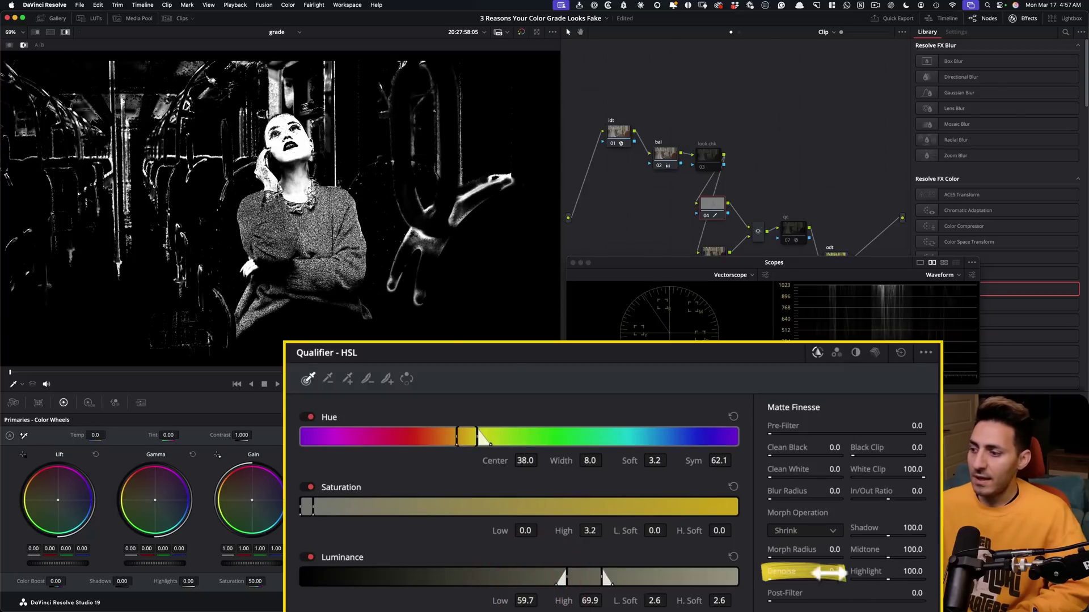
left_click_drag(832, 571, 862, 571)
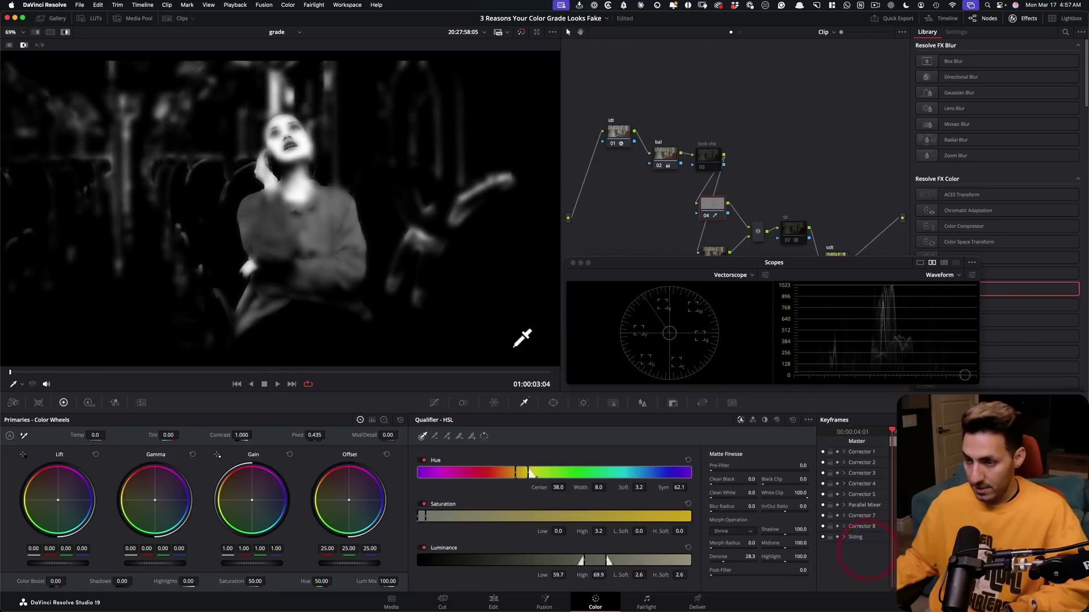
Review playback and reset node 04's Gamma balance to remove the magenta midtone cast
key("shift+h")
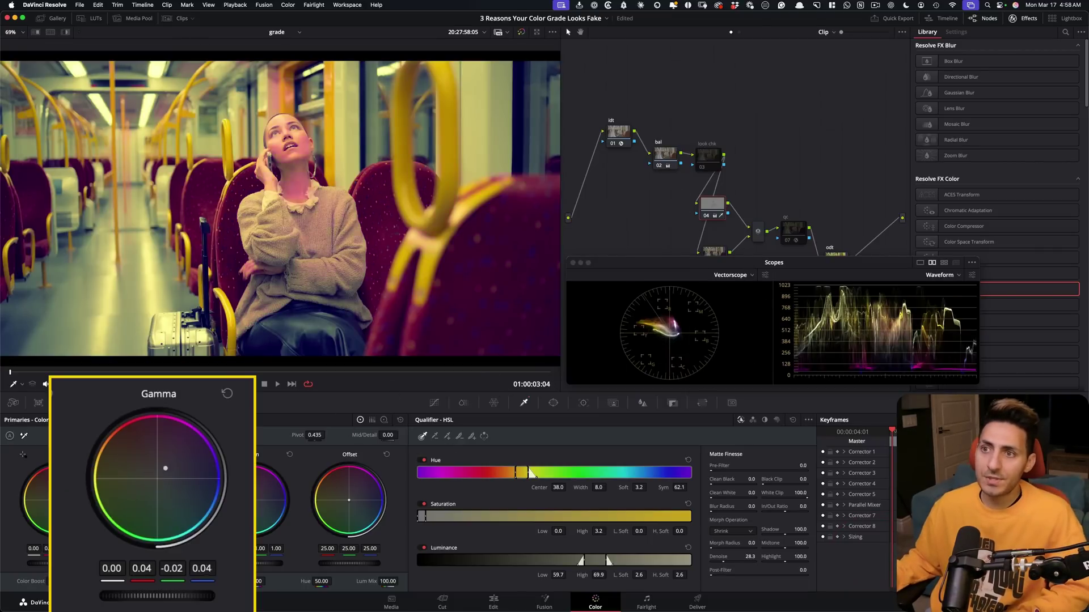
left_click_drag(165, 503, 149, 494)
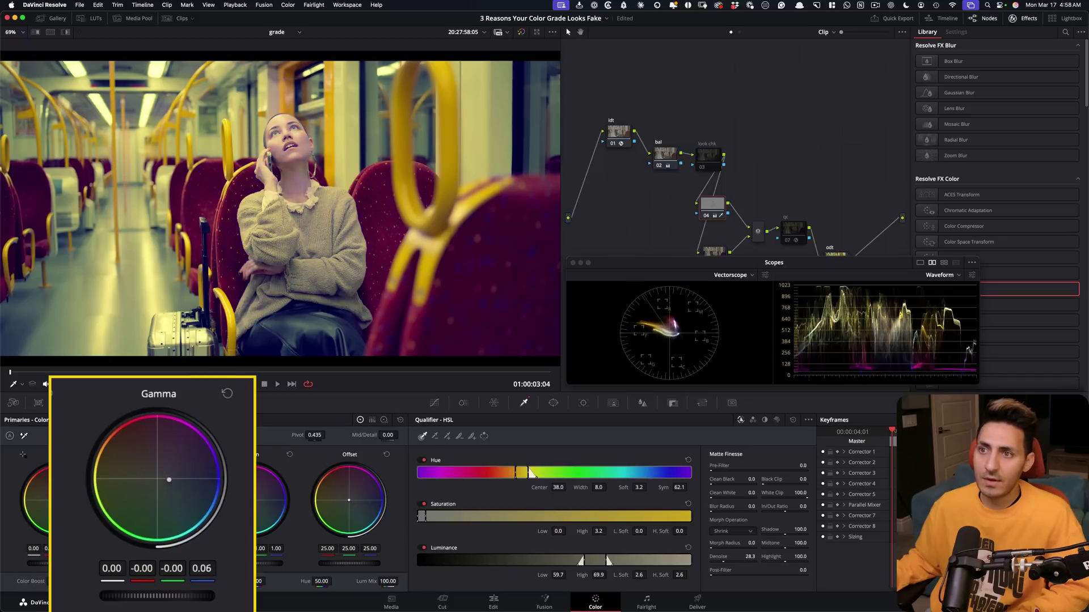
key("space")
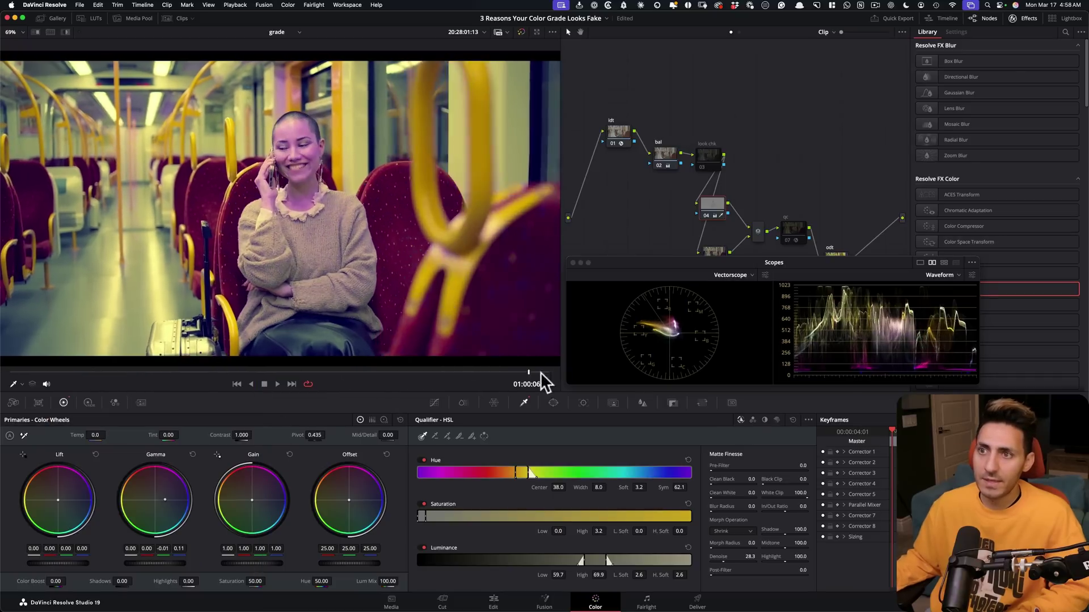
left_click(265, 384)
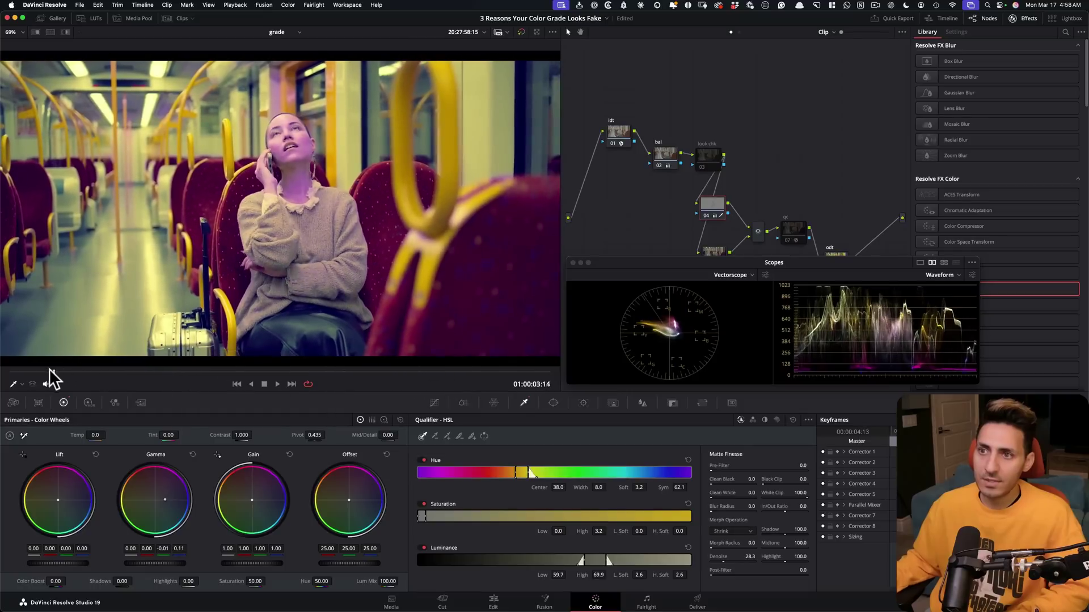
left_click(192, 454)
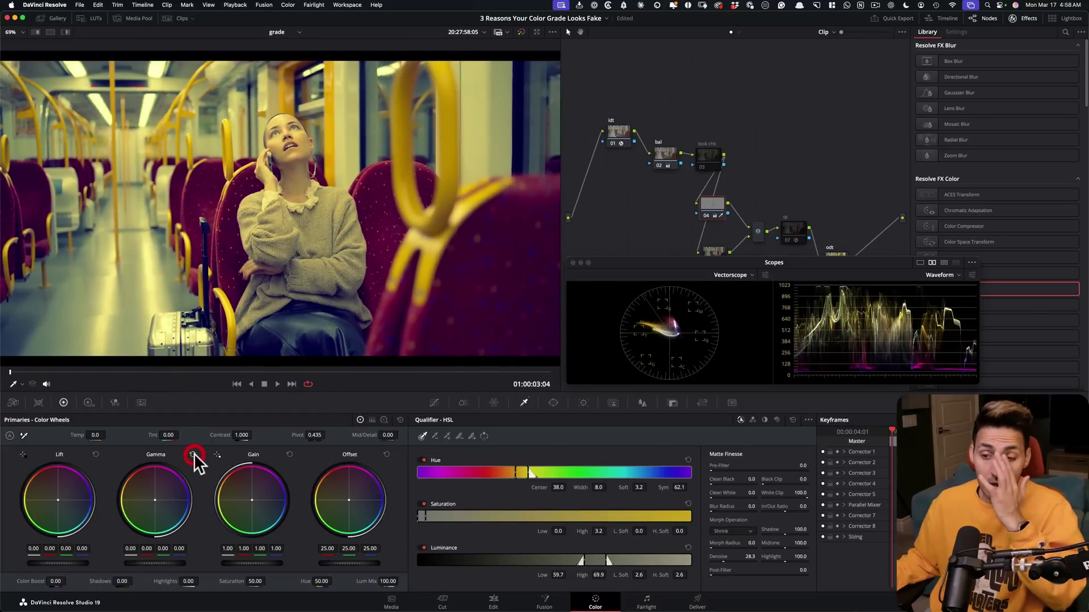
Lower saturation to 35 and raise contrast to 1.212, comparing with node 04 bypassed
scroll(310, 137, "up", 6)
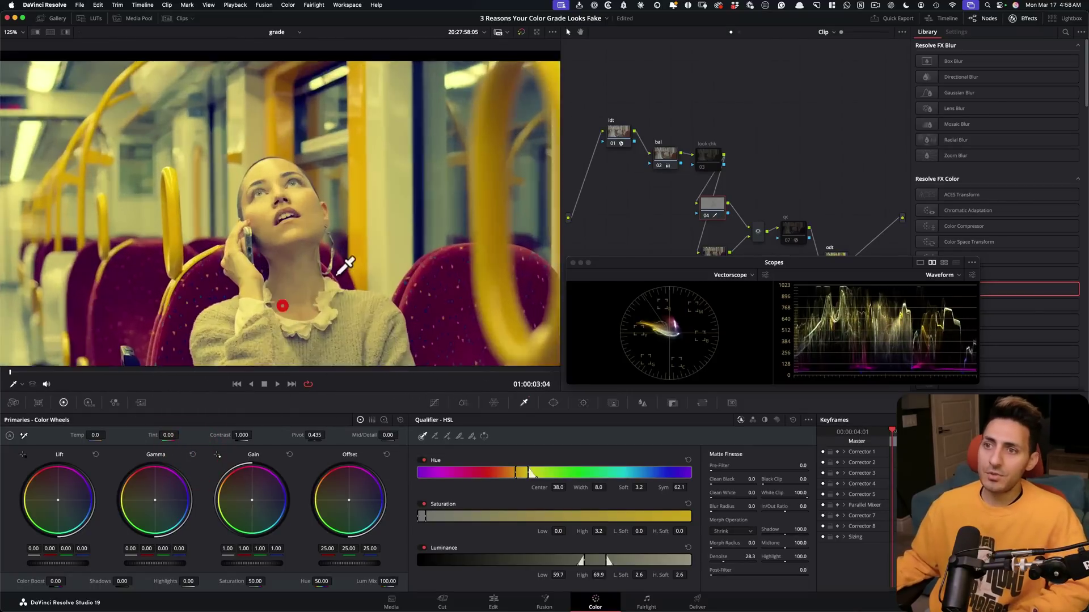
scroll(367, 239, "left", 3)
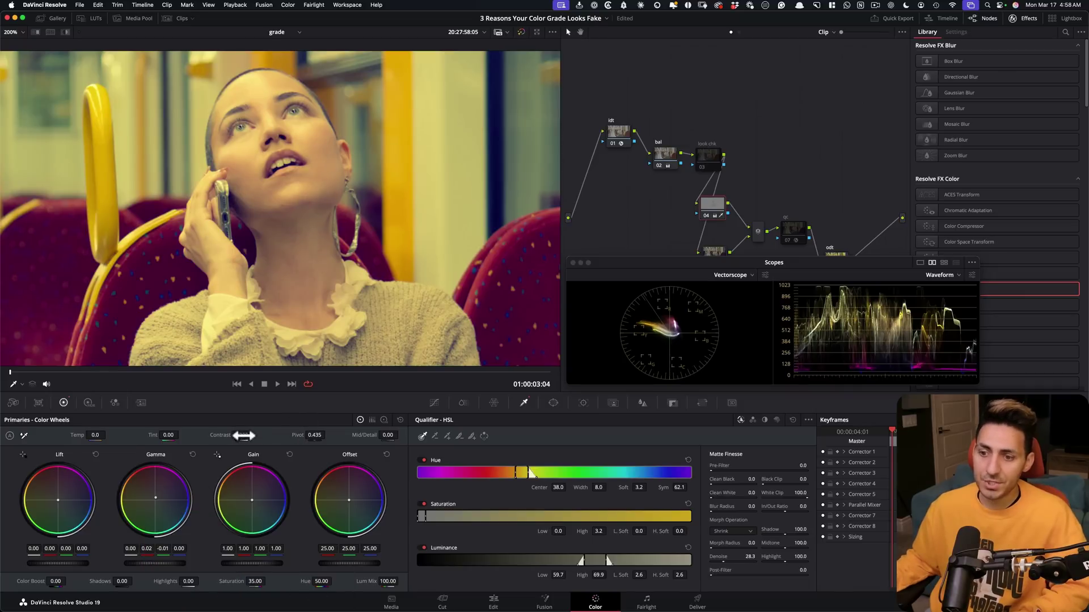
left_click_drag(243, 435, 254, 435)
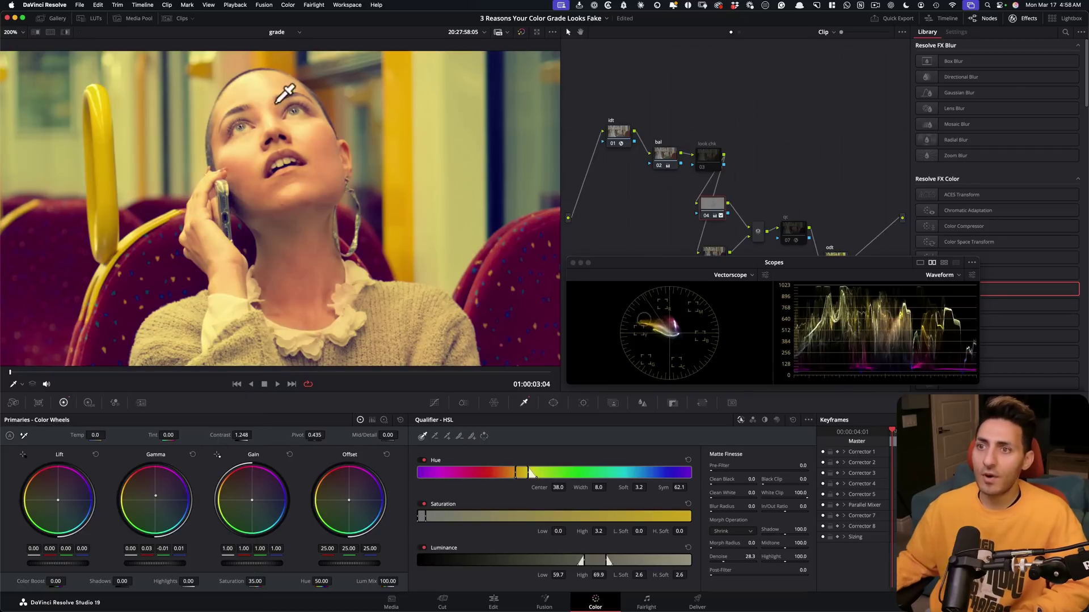
key("ctrl+d")
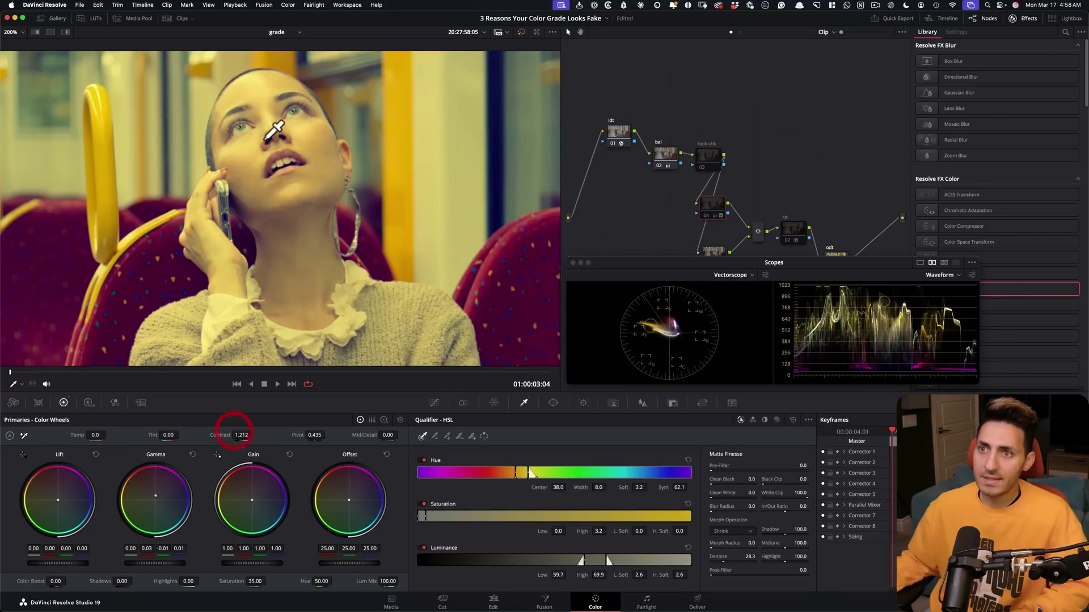
Check the qc node's skin-hue indicator, resample the face on node 04, and jump to 01:00:05:17
left_click(808, 223)
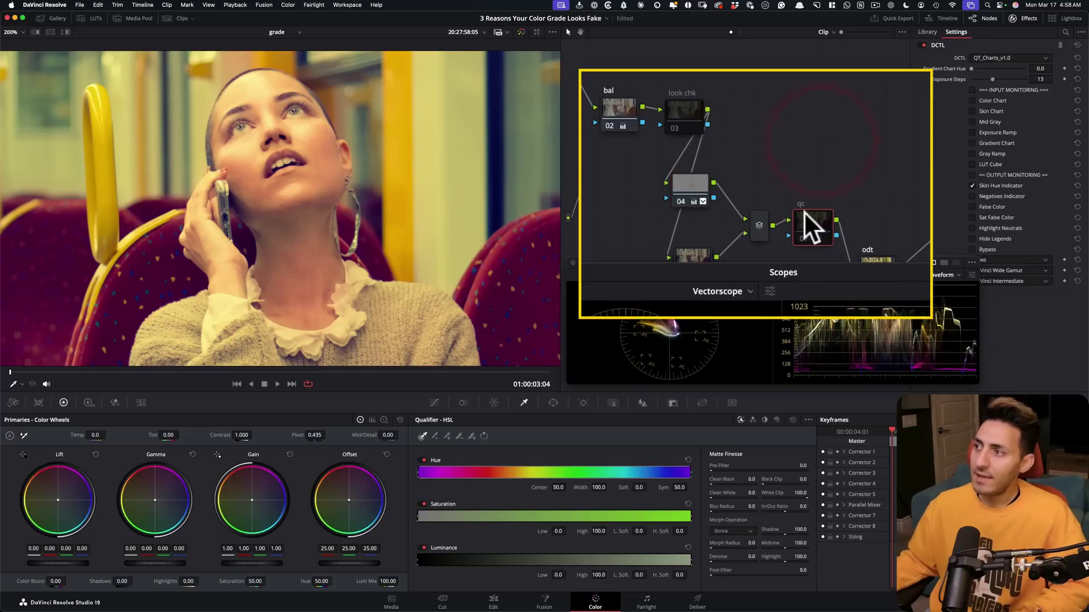
key("ctrl+d")
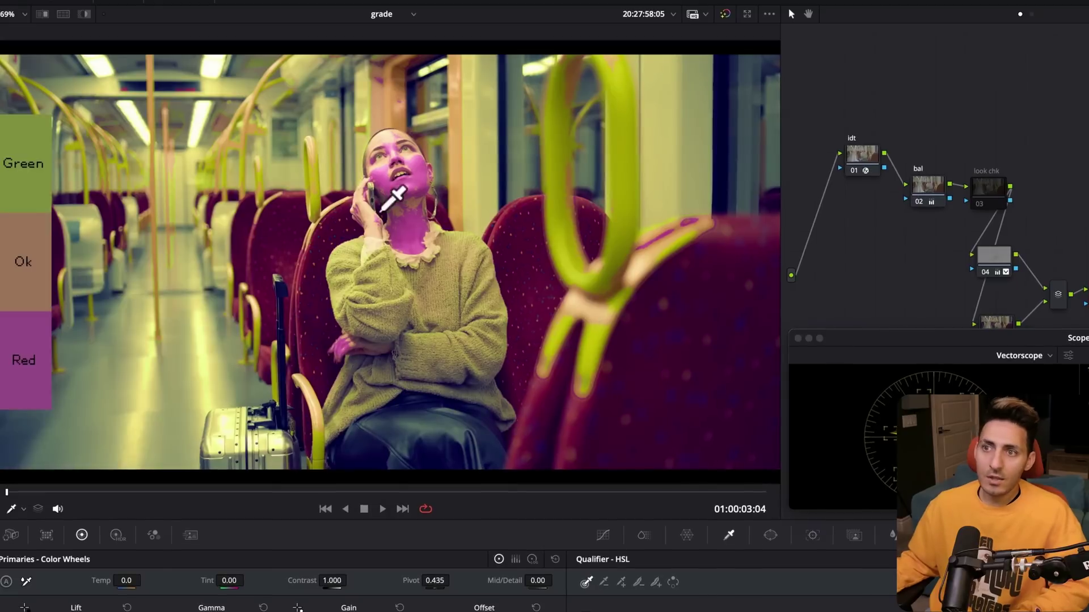
left_click(1003, 254)
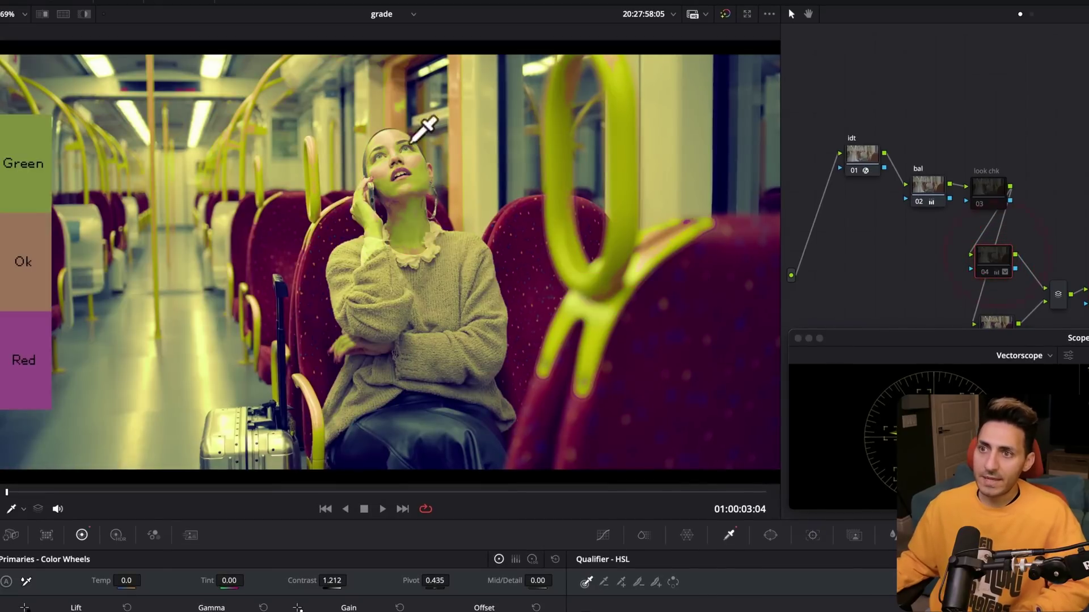
left_click(397, 242)
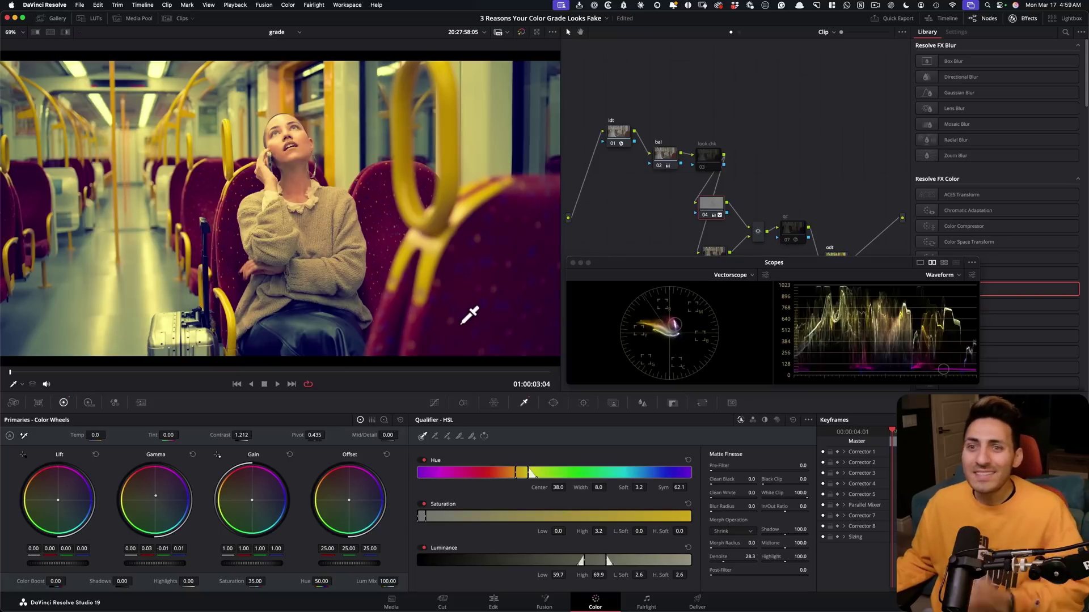
left_click(98, 372)
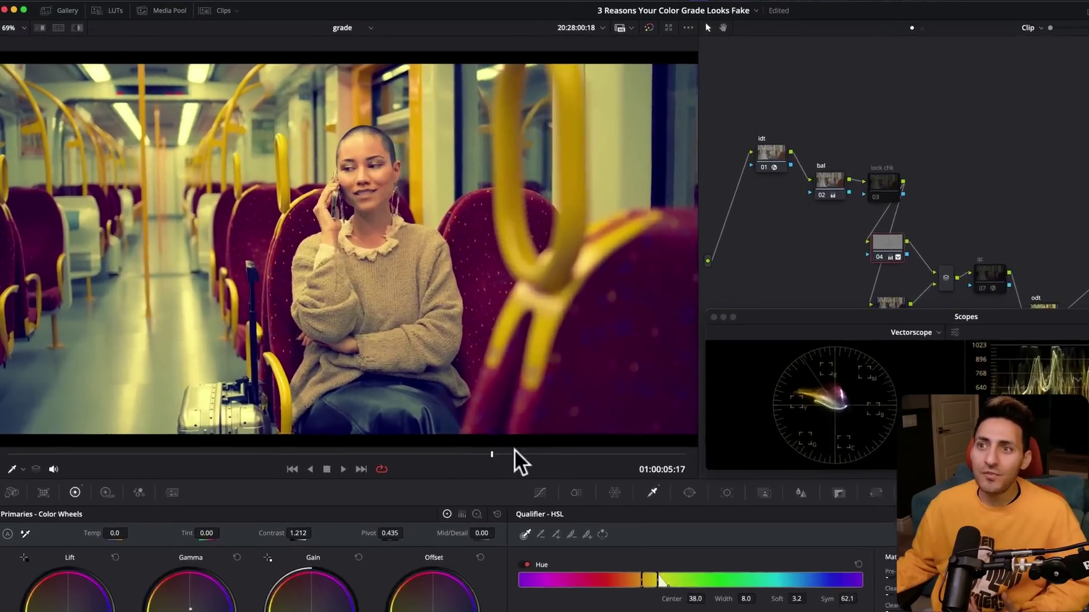
Stop at 01:00:05:23, compare the stylised grade against the neutral image, then select the qc node
left_click(528, 491)
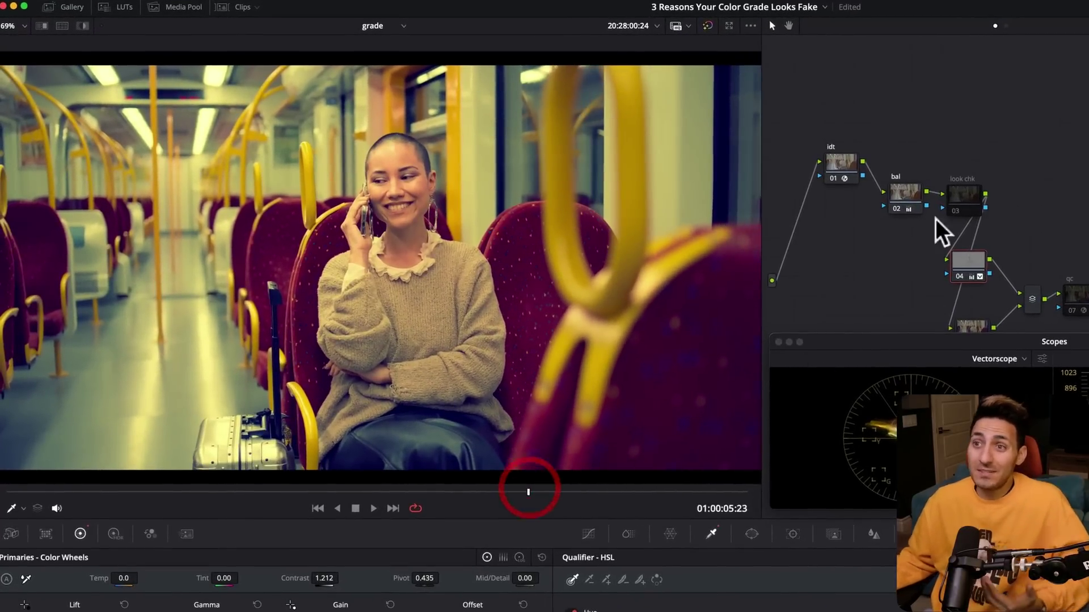
mouse_move(925, 301)
left_mouse_down()
mouse_move(997, 328)
mouse_move(975, 350)
left_mouse_up()
left_click(494, 369)
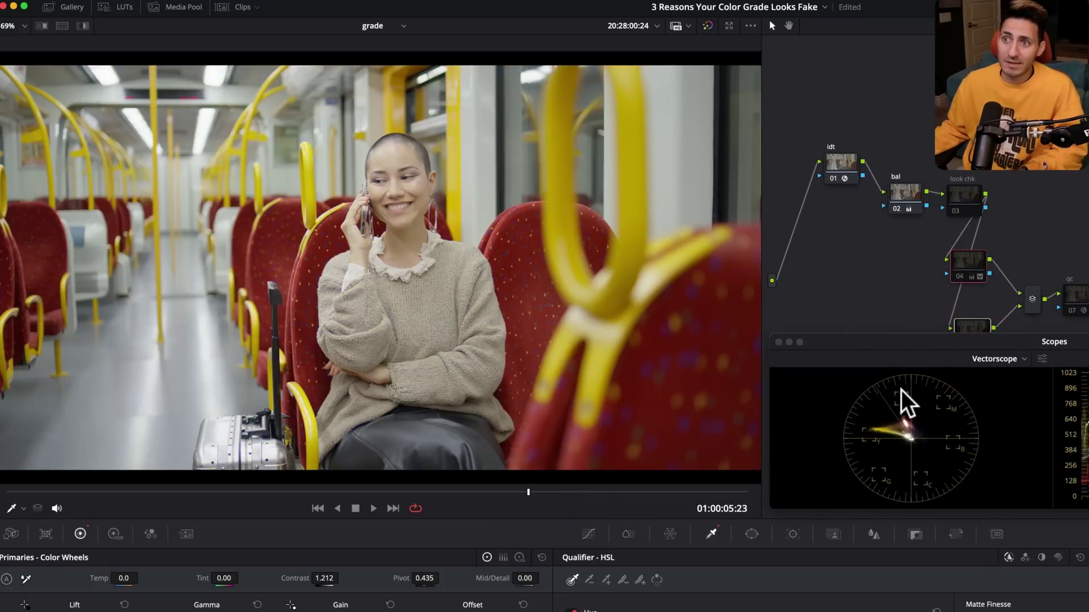
key("ctrl+z")
left_click(892, 286)
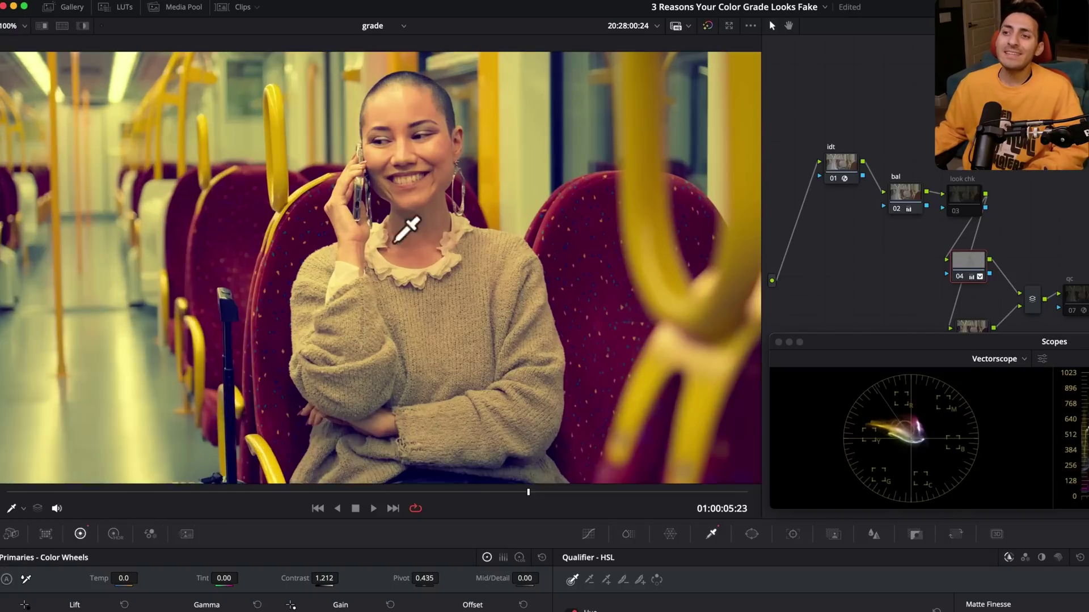
left_click(383, 306)
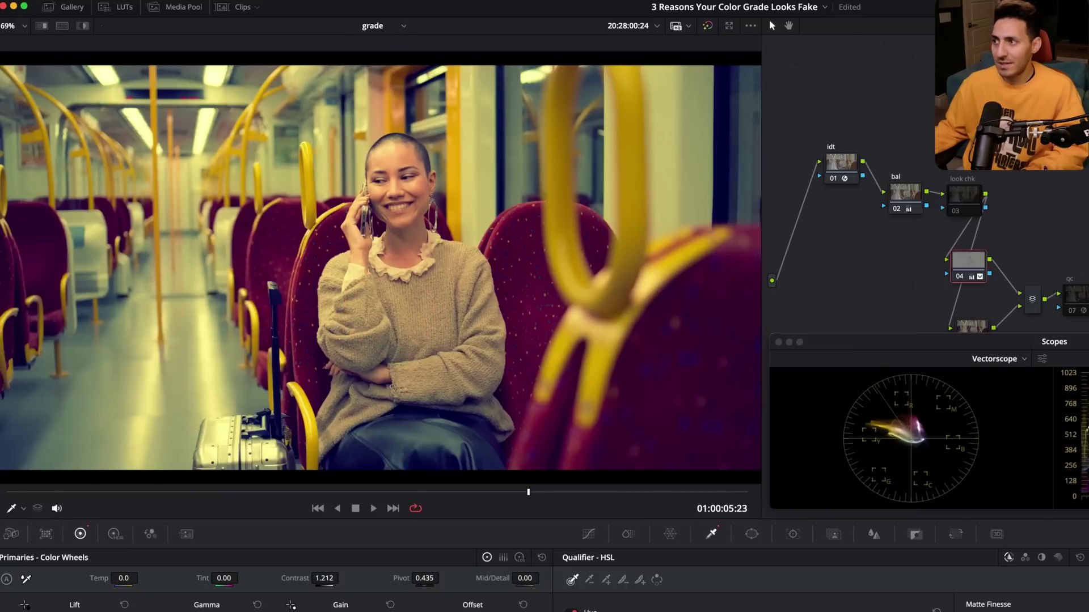
left_click(1070, 294)
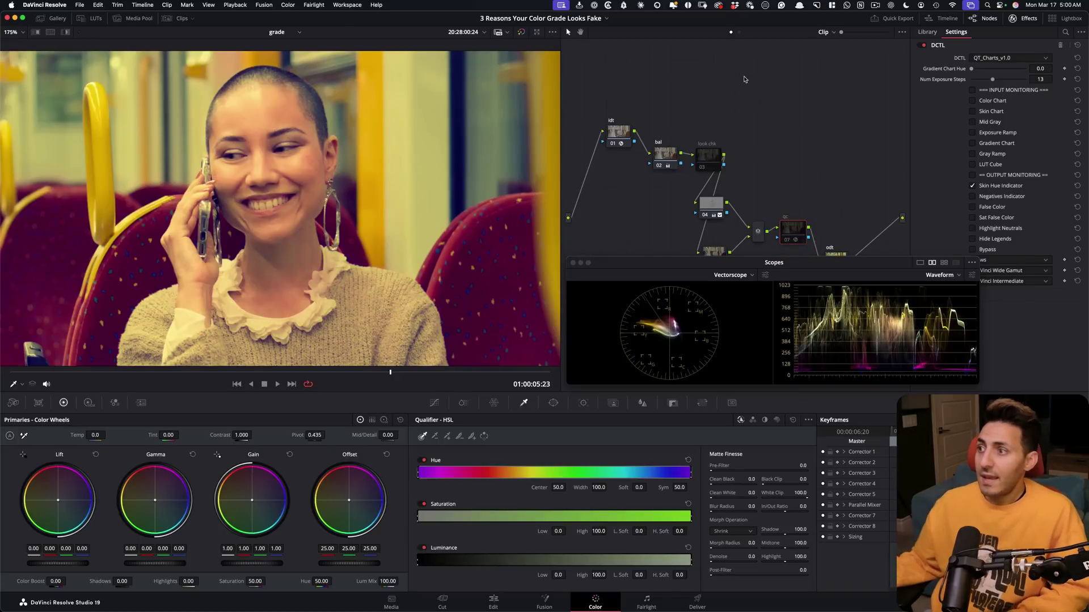
Re-enable the skin-hue overlay and nudge node 04's midtone balance to correct the skin hue
key("ctrl+d")
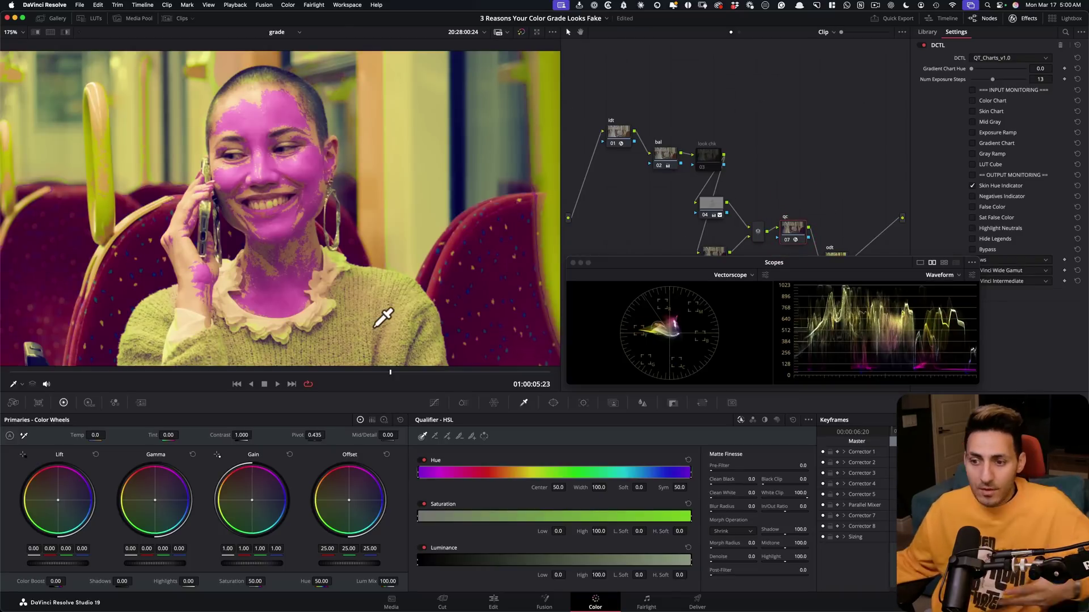
left_click(709, 205)
scroll(202, 183, "down", 3)
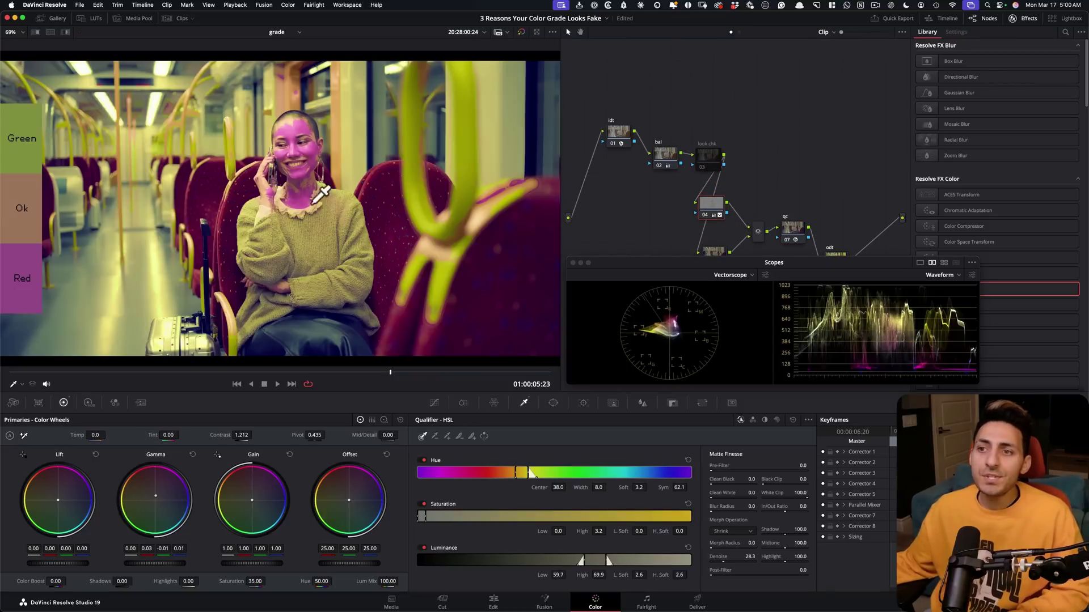
scroll(406, 173, "up", 3)
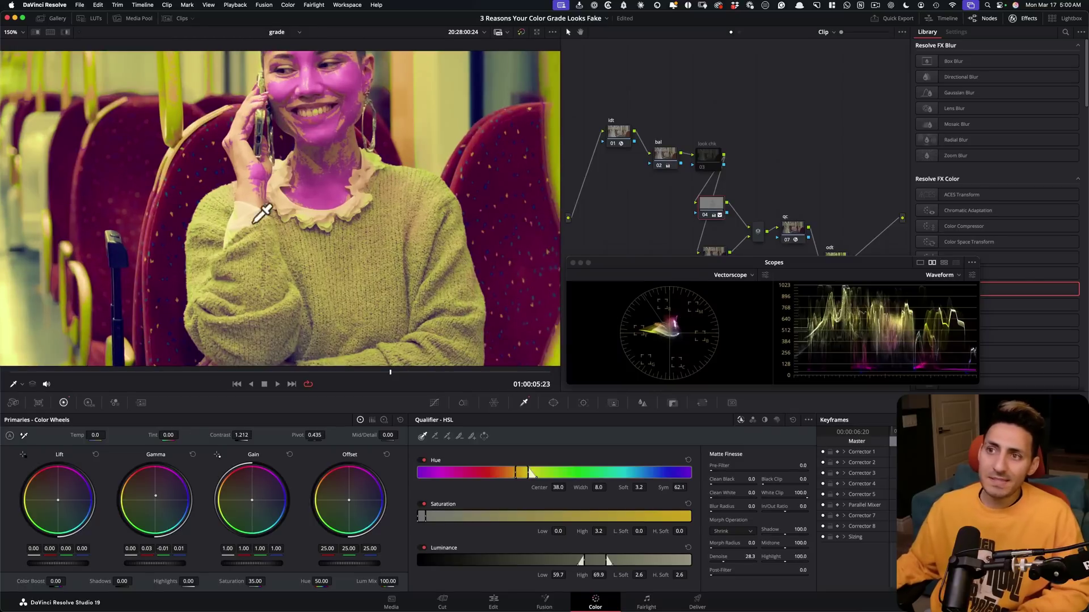
scroll(295, 233, "up", 2)
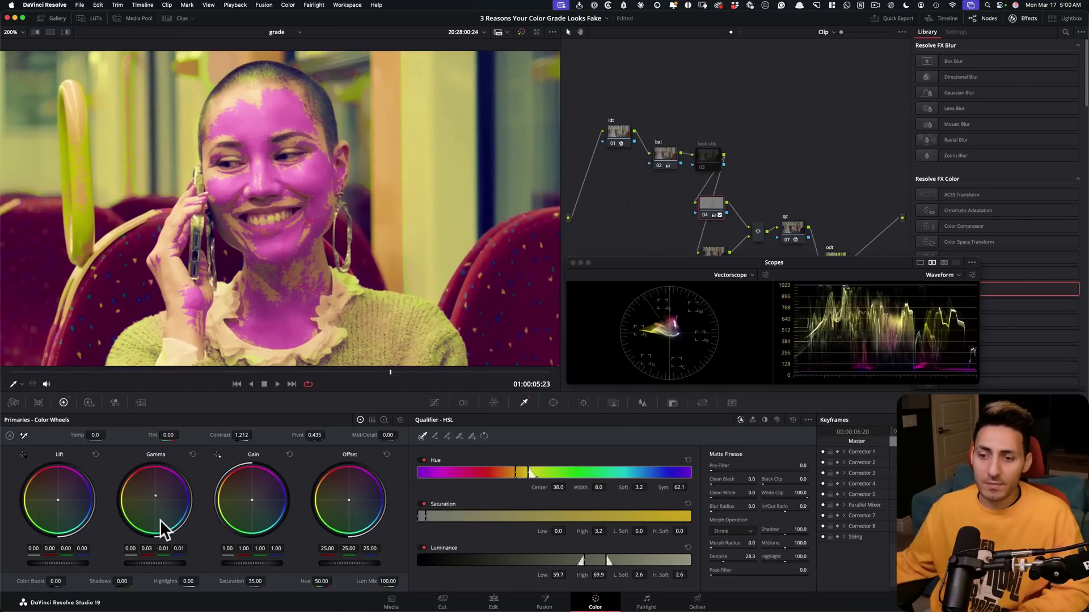
left_click_drag(156, 499, 156, 500)
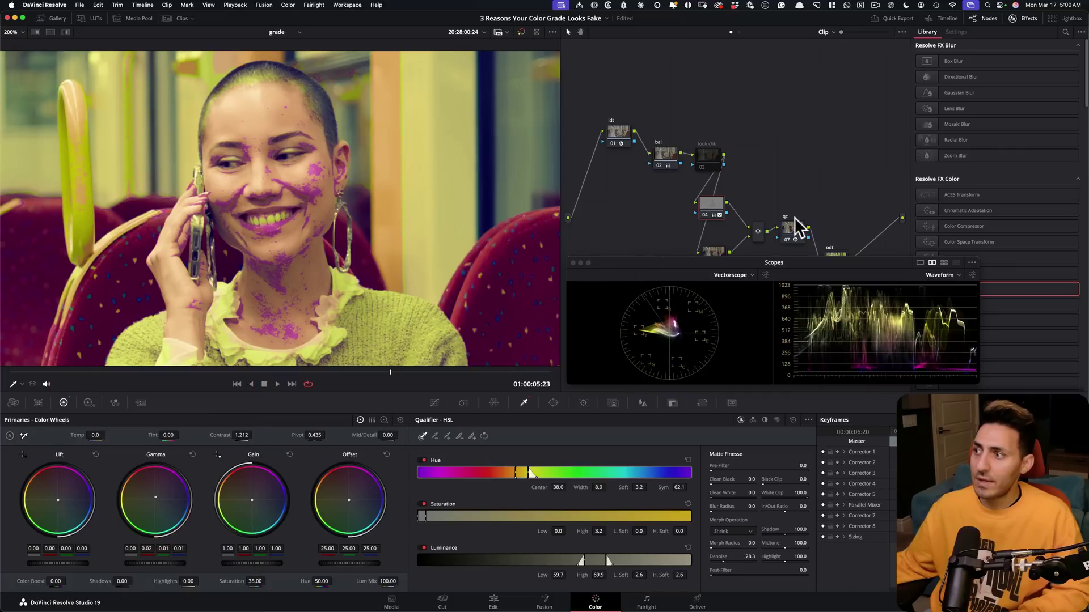
Resample the skin on the neck and hand, then fit the whole frame in the viewer
left_click(711, 202)
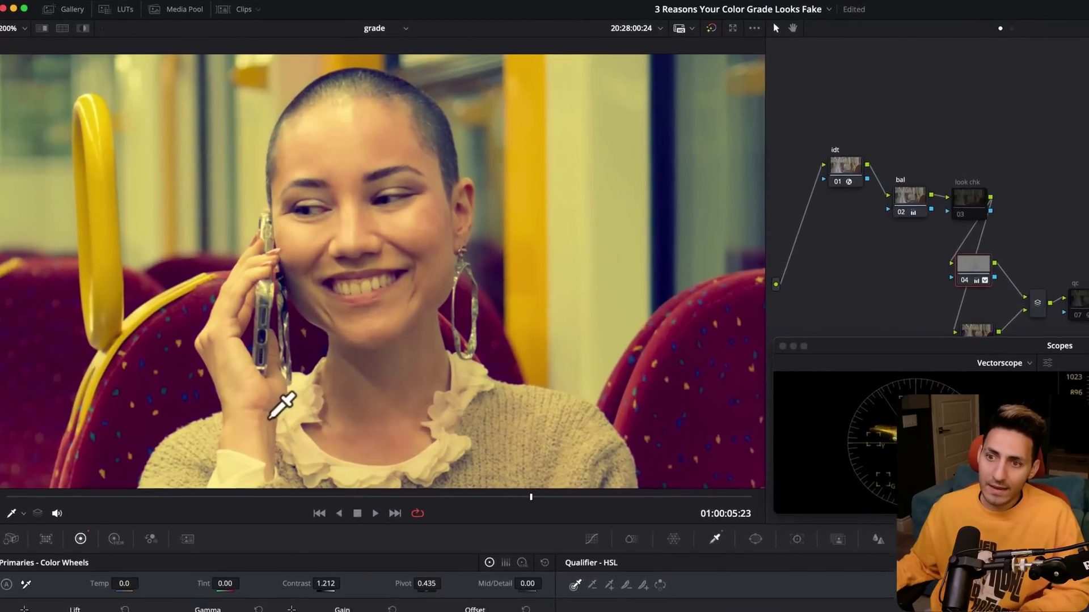
left_click(225, 253)
scroll(329, 365, "up", 3)
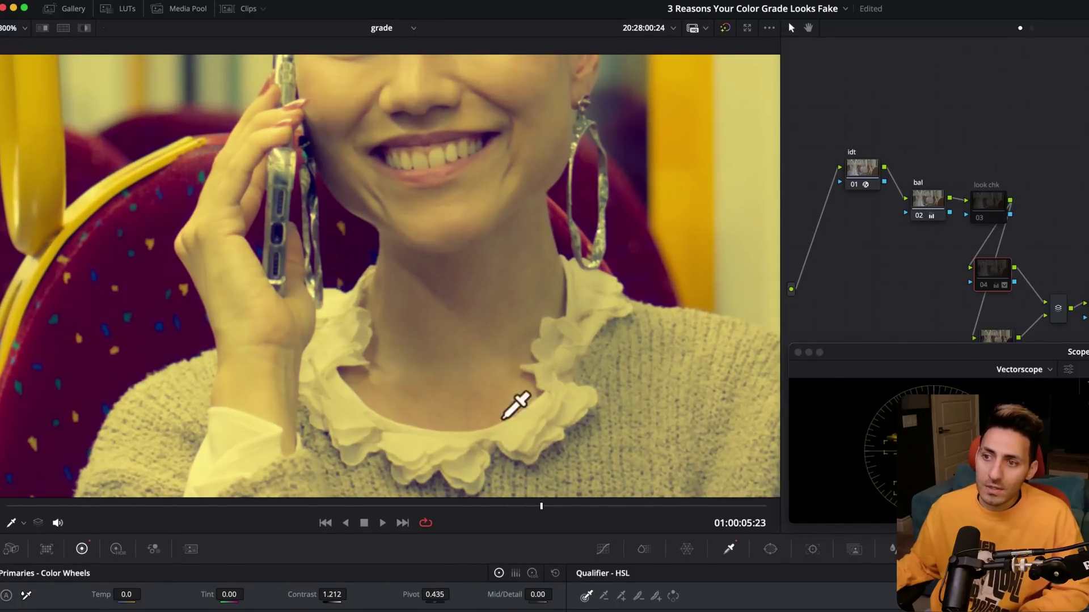
scroll(295, 329, "up", 2)
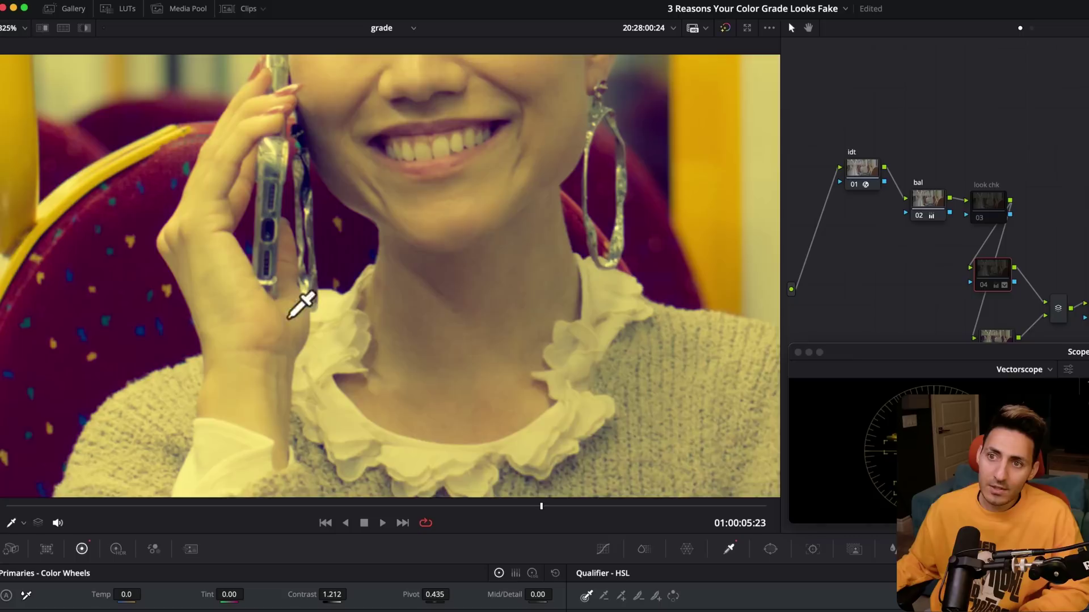
left_click(389, 352)
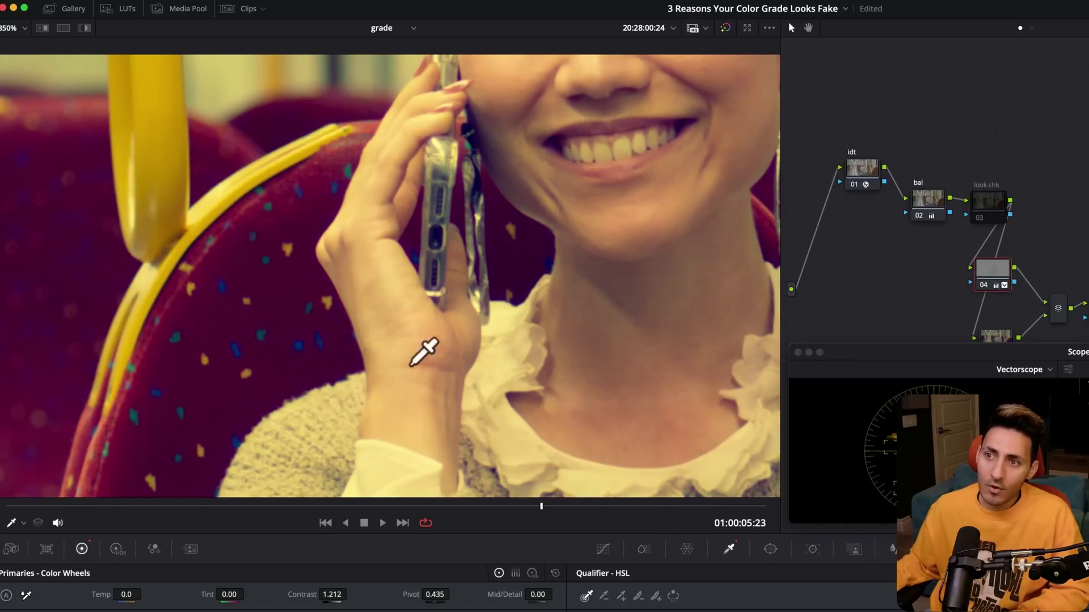
key("shift+z")
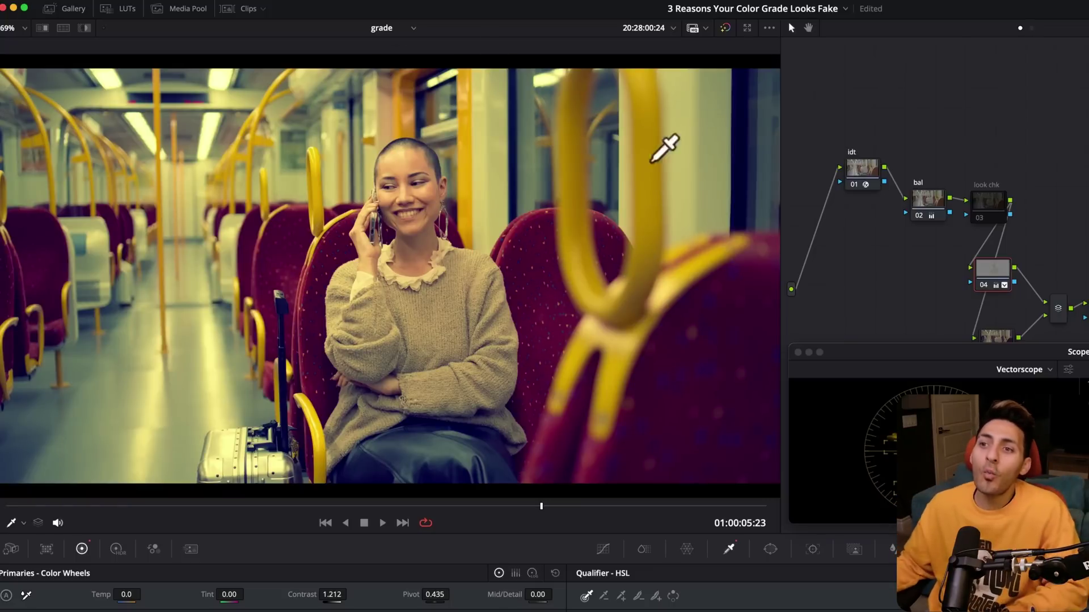
Replay the clip from near its start to review the corrected skin
key("space")
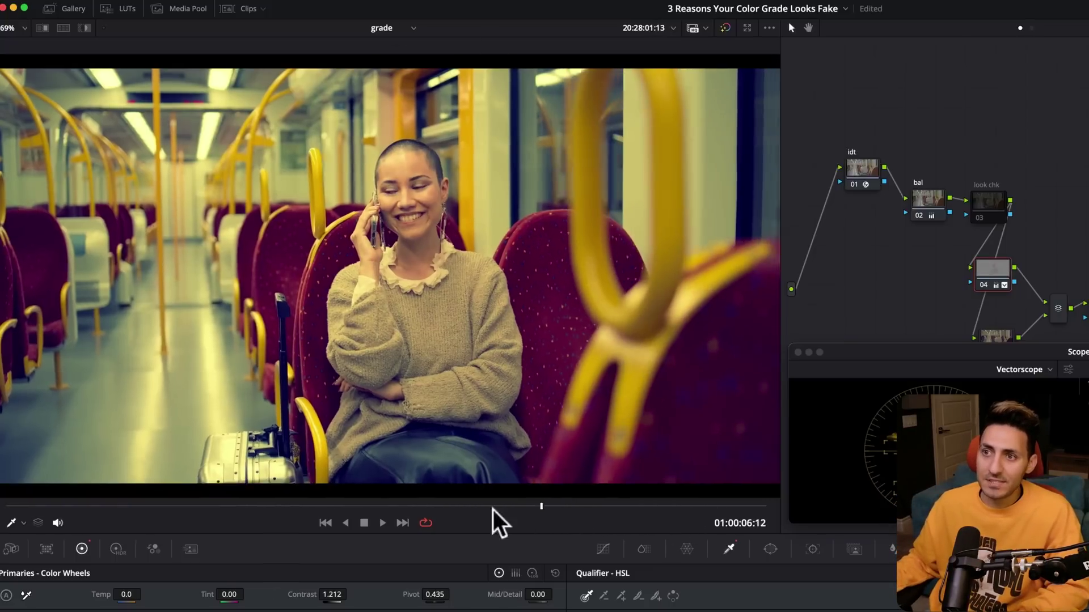
key("Home")
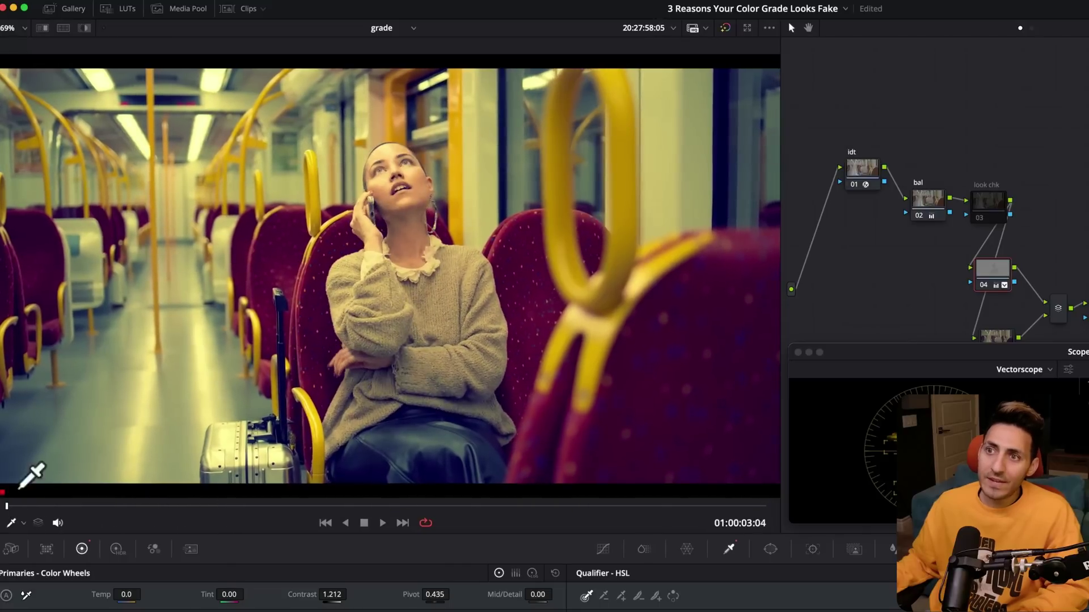
scroll(481, 182, "up", 5)
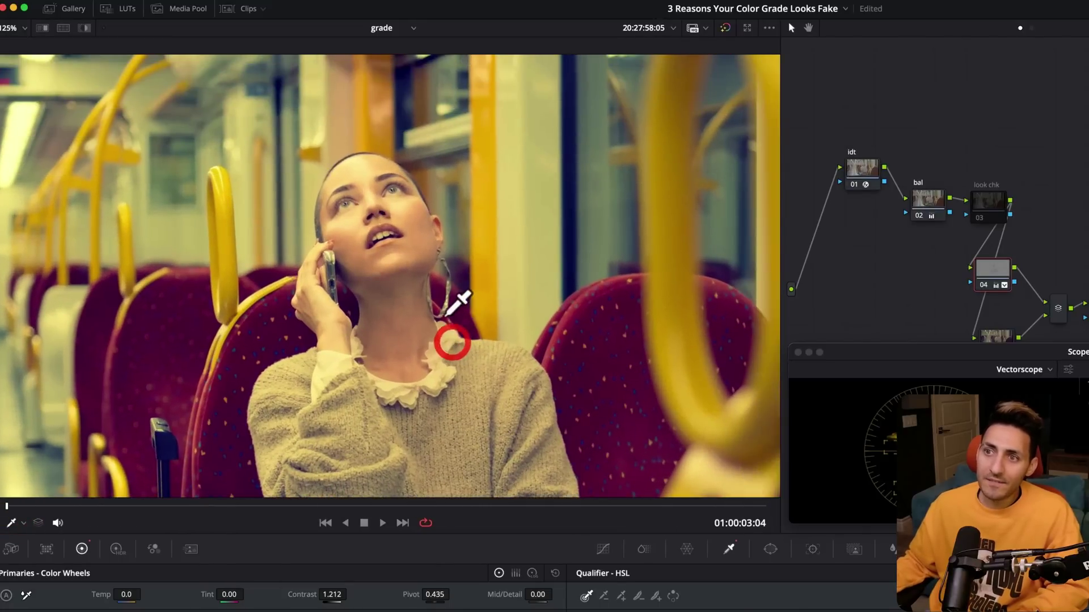
scroll(482, 284, "down", 5)
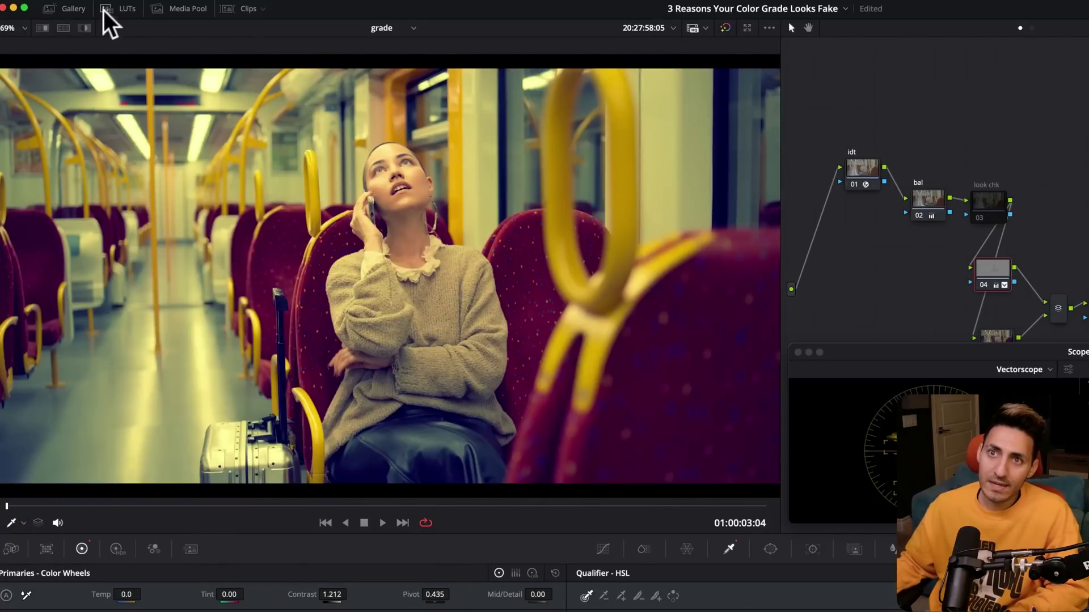
left_click(71, 9)
Wipe the viewer against the saved still, then turn the wipe off and close the Gallery
key("super+w")
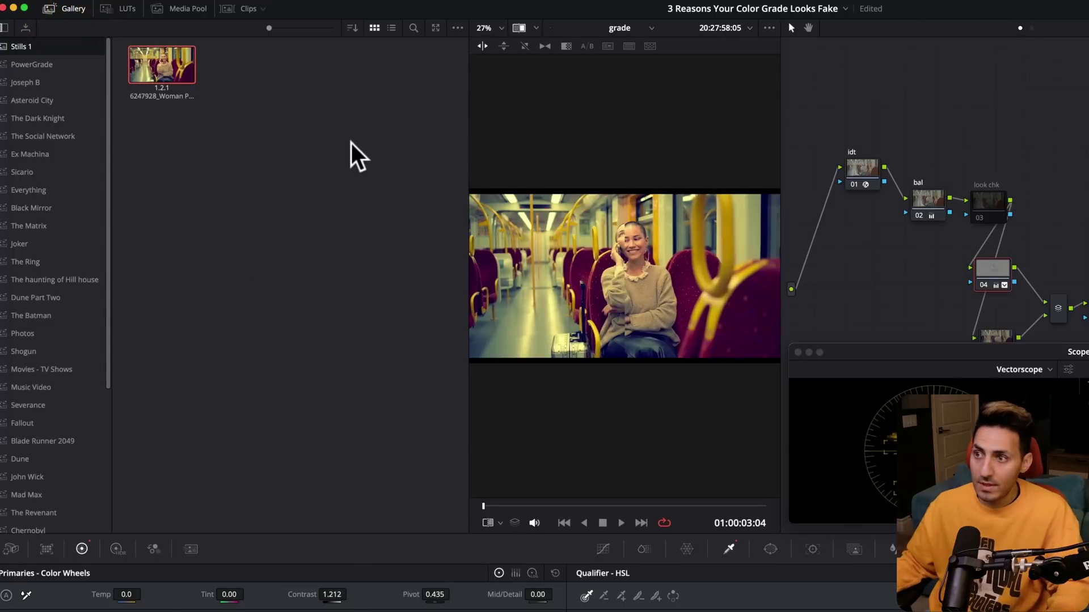
left_click(54, 8)
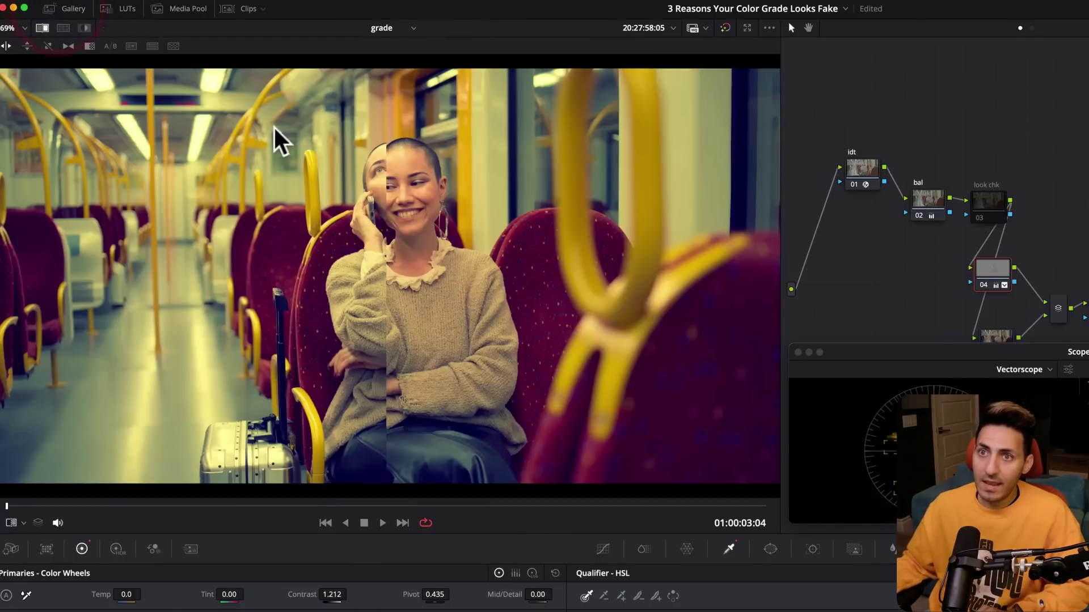
left_click(68, 9)
right_click(165, 80)
left_click(265, 151)
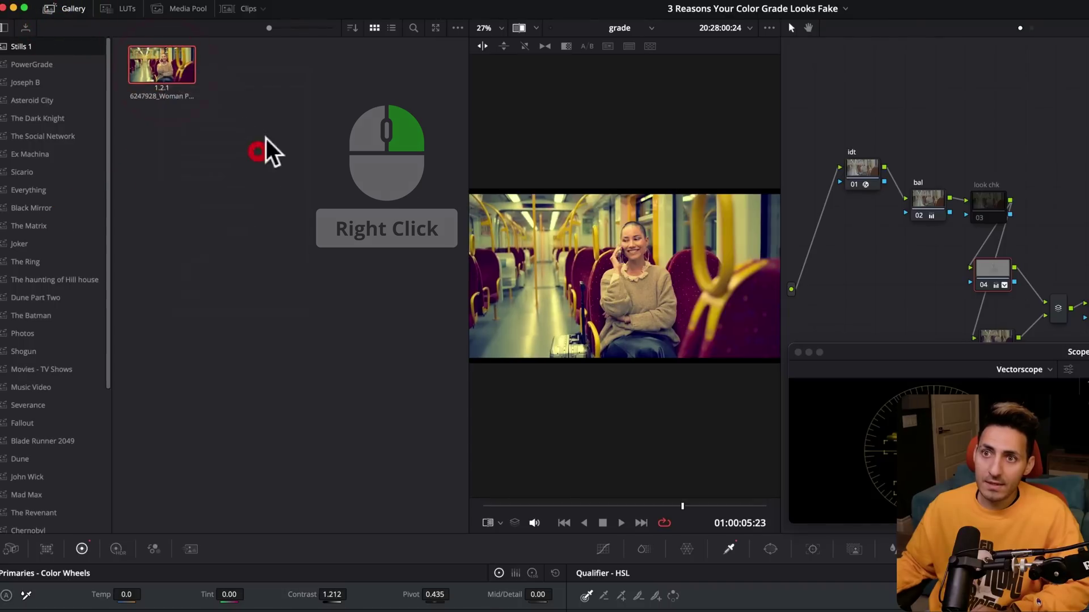
left_click(68, 8)
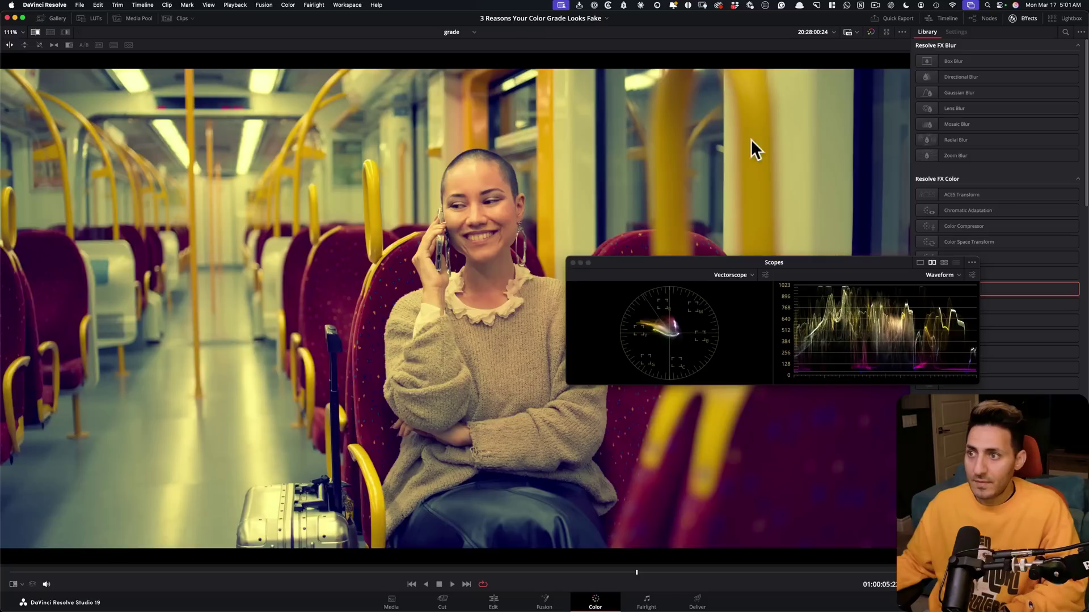
Move the Scopes window, close the Effects library and return to the normal Color page layout
left_click_drag(650, 261, 570, 418)
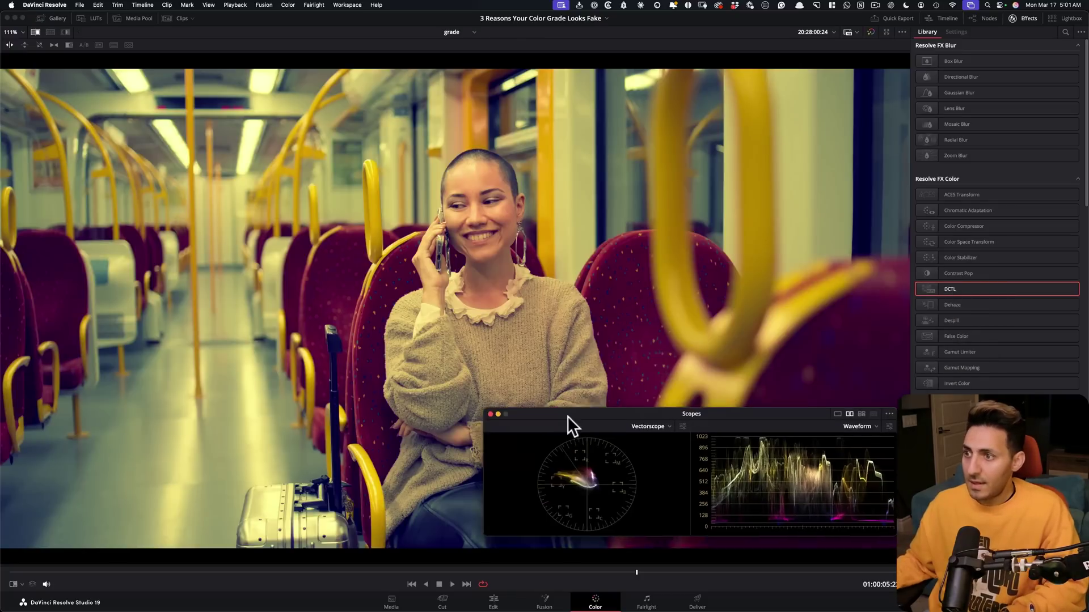
left_click(1024, 18)
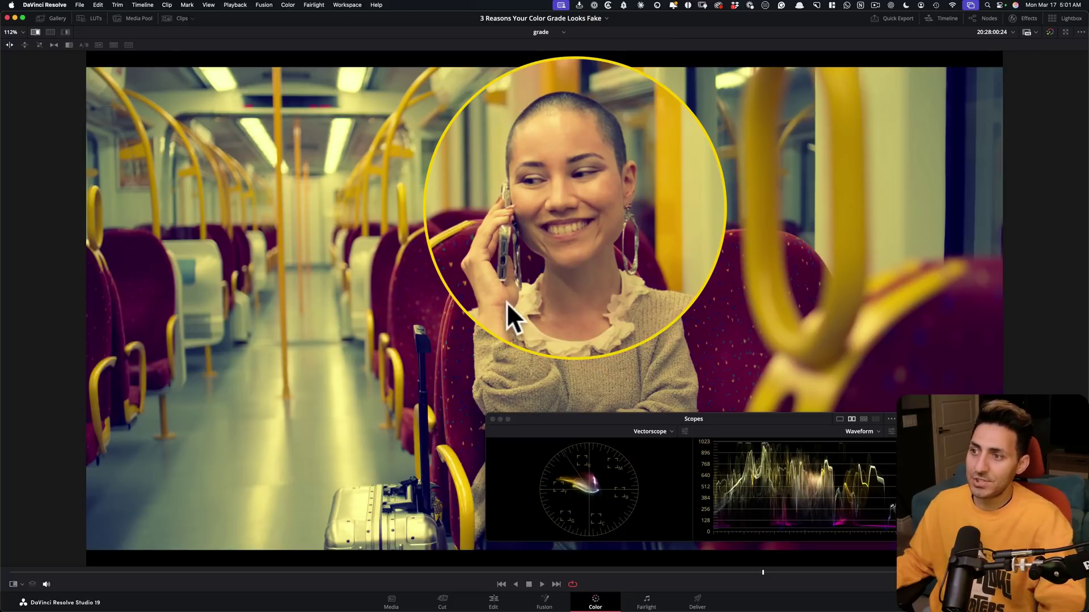
key("alt+f")
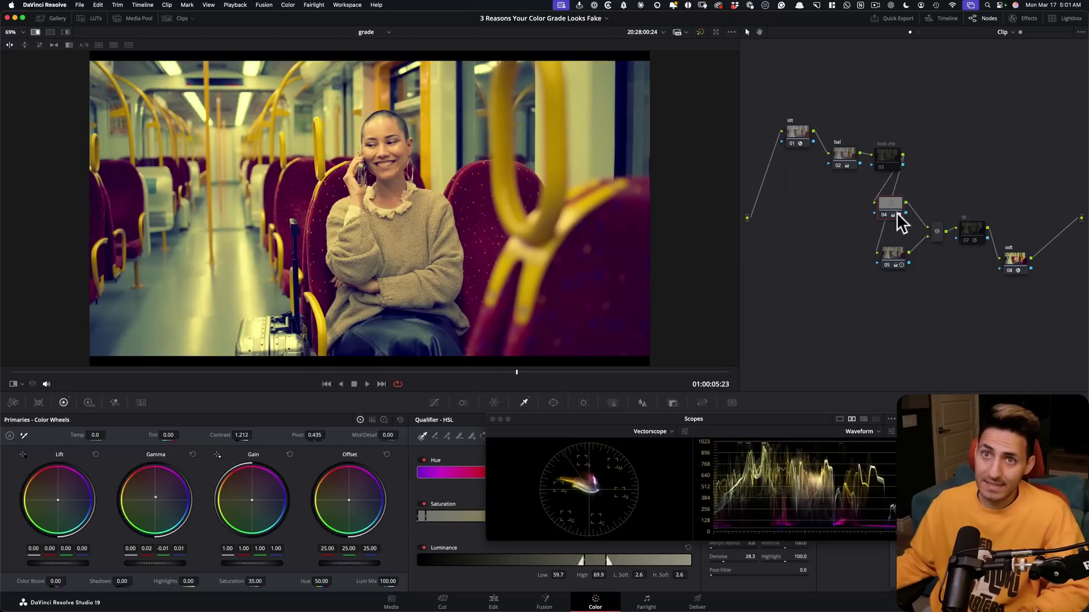
left_click(50, 32)
left_click(51, 33)
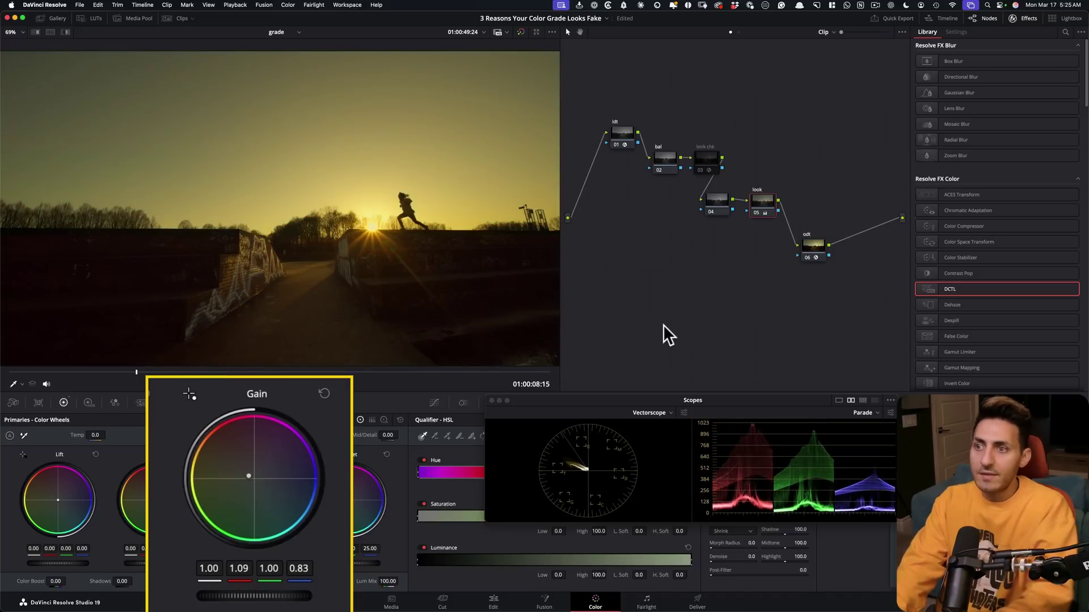
Switch the scope to the waveform and compare the sunset clip's warm look on and off
left_click(778, 457)
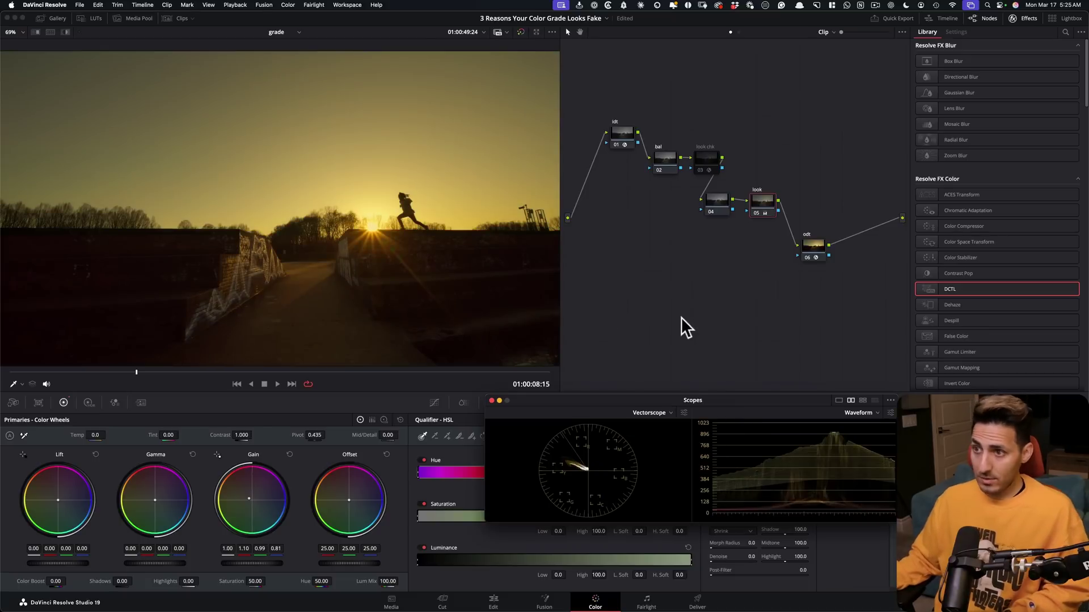
key("ctrl+d")
key("ctrl+d")
key("ctrl+d")
key("ctrl+d")
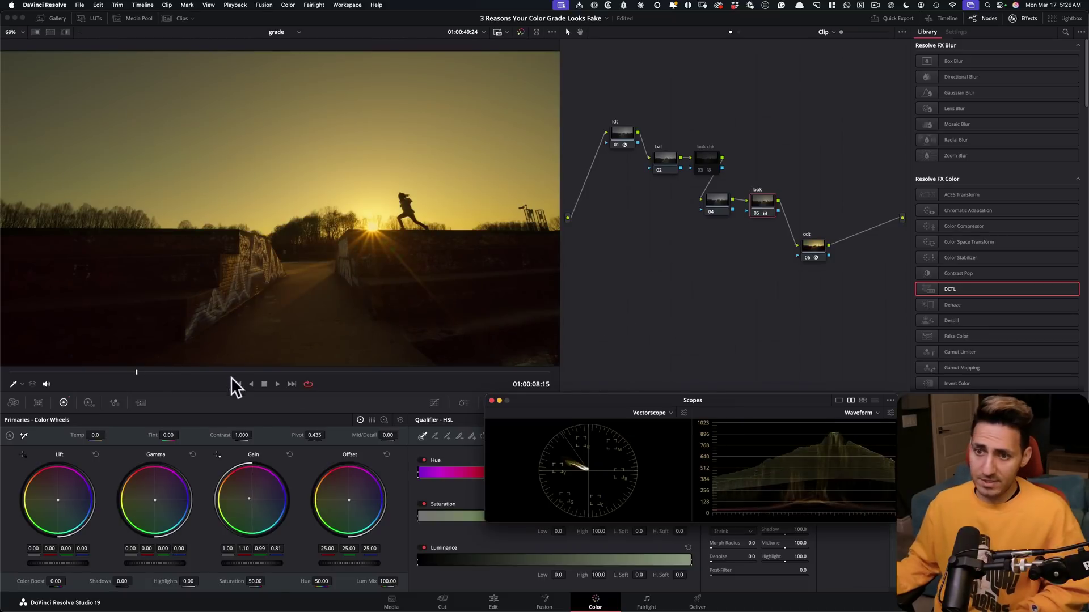
left_click_drag(121, 372, 145, 363)
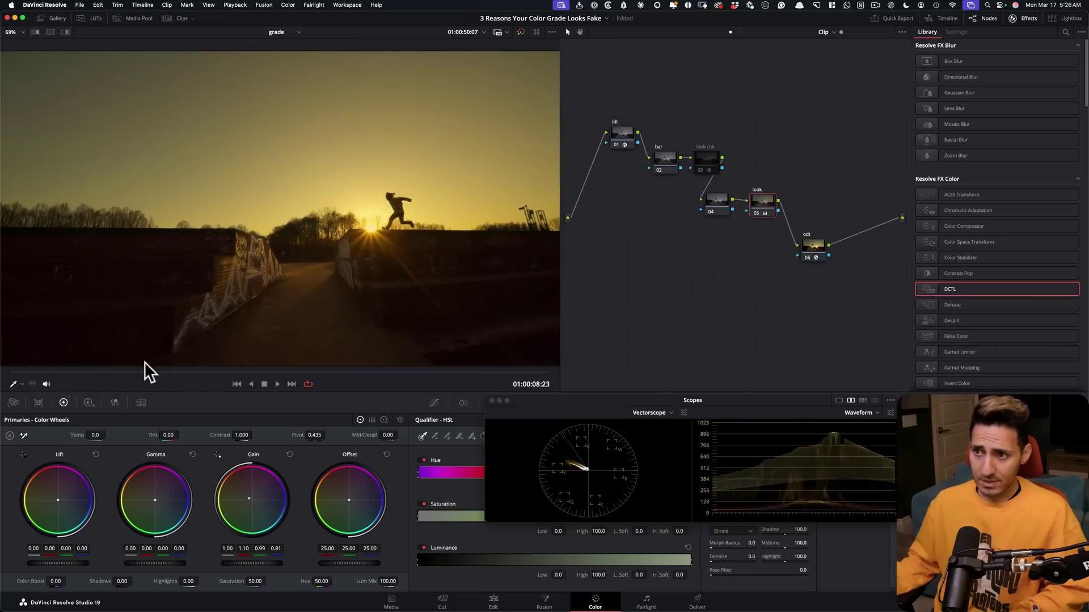
left_click(116, 372)
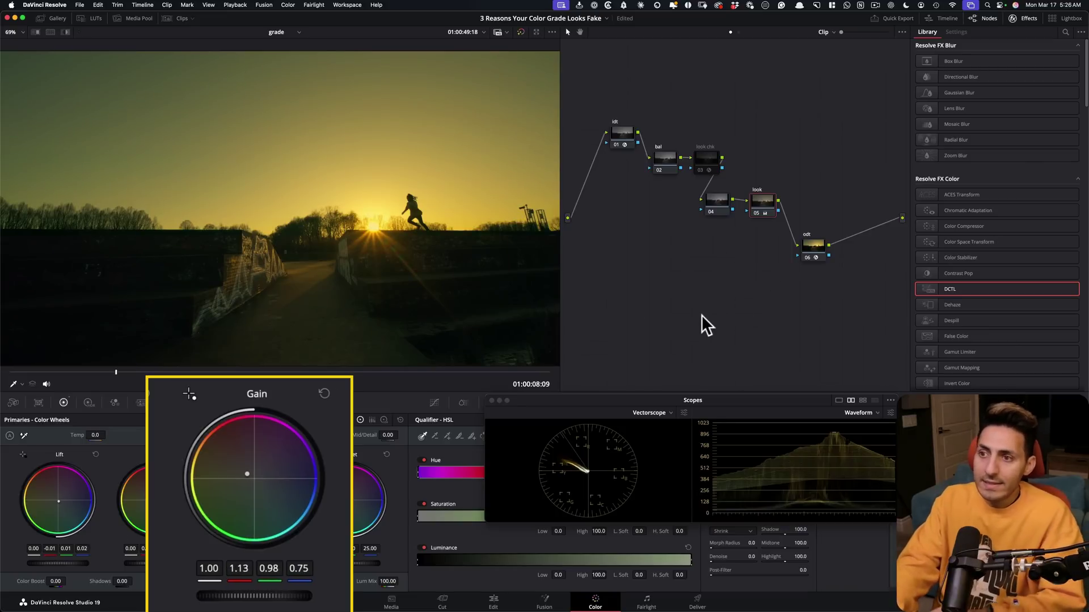
key("ctrl+d")
key("ctrl+d")
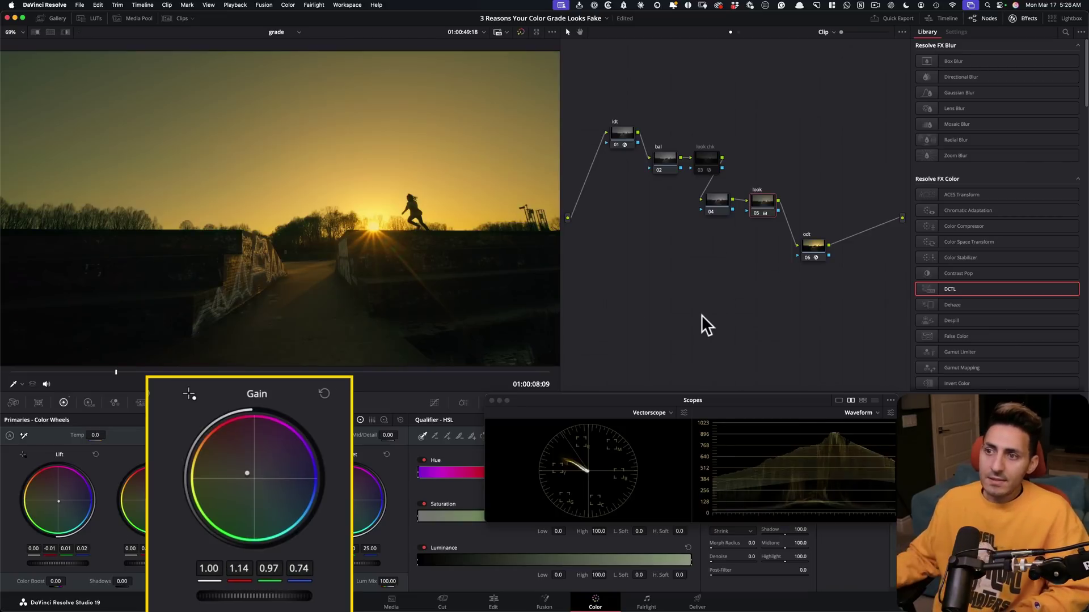
key("ctrl+d")
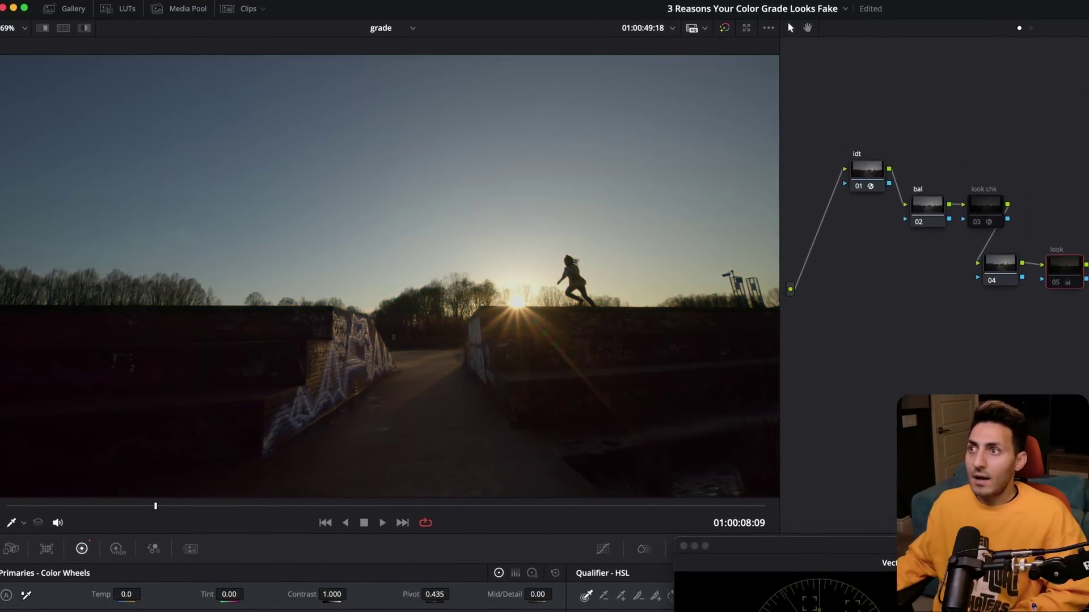
key("ctrl+d")
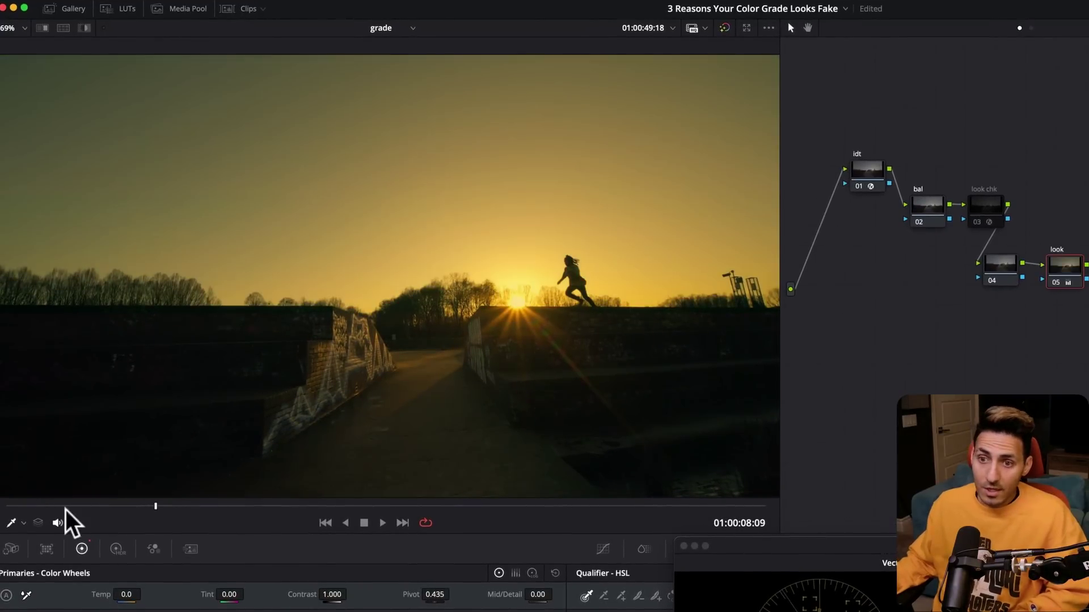
left_click_drag(67, 506, 217, 498)
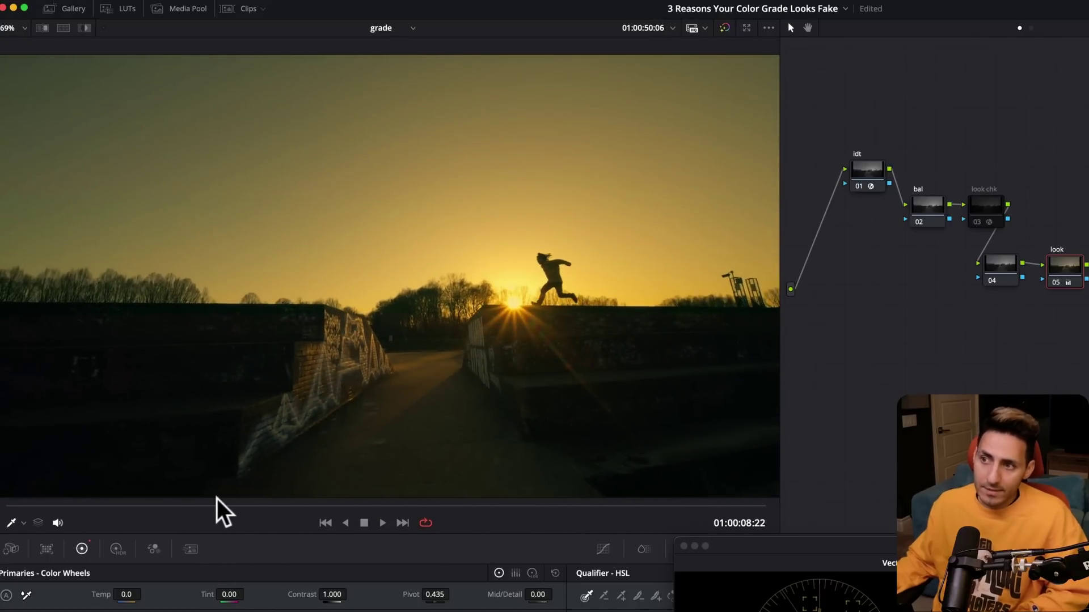
key("ctrl+d")
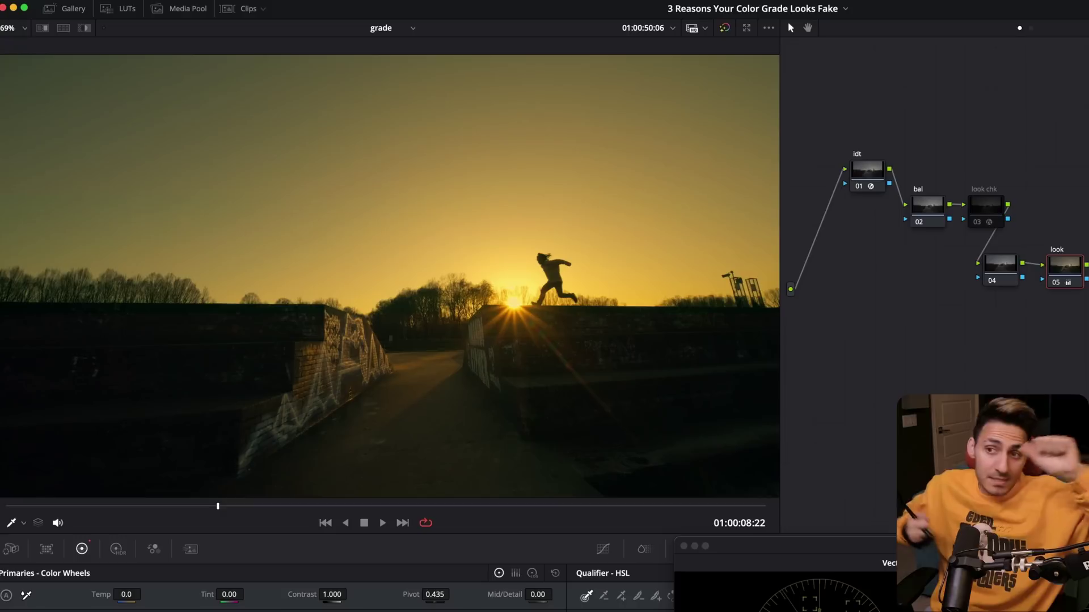
key("super+d")
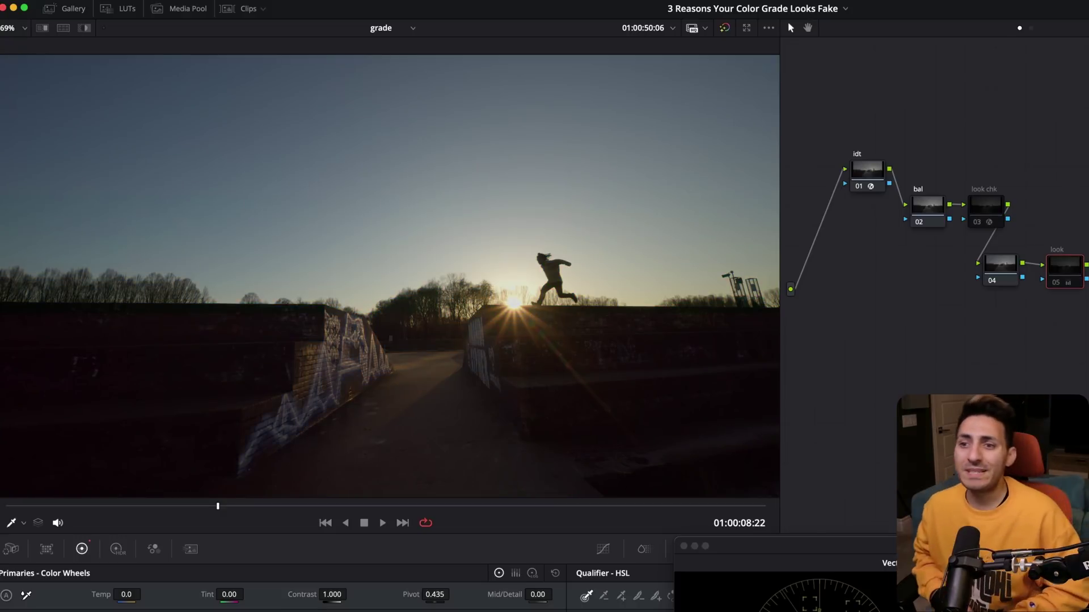
key("super+d")
key("super+d")
key("super+d")
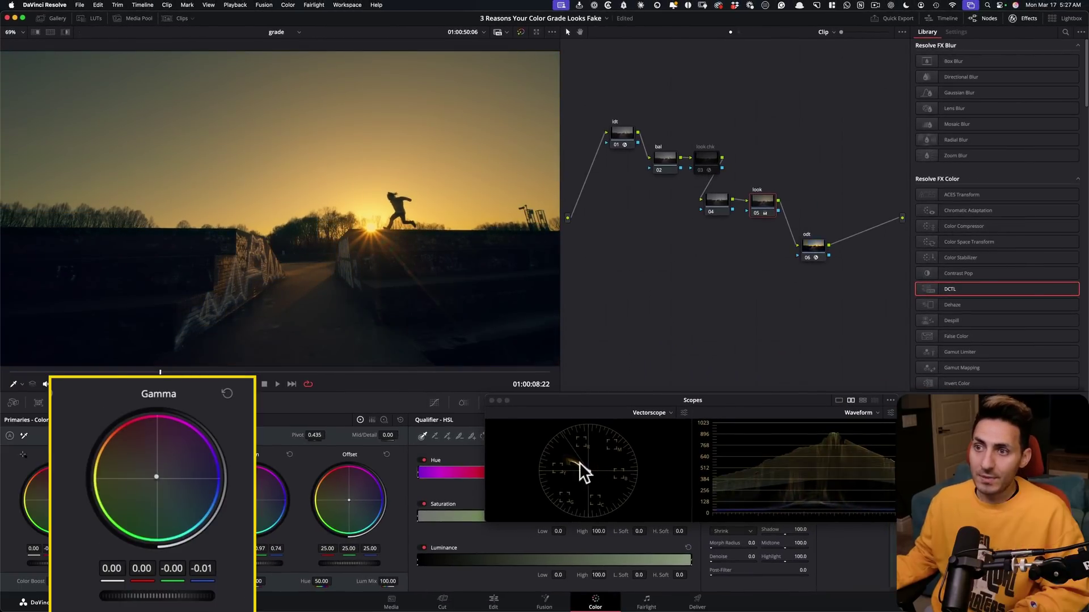
key("super+d")
key("super+d")
key("super+d")
key("super+d")
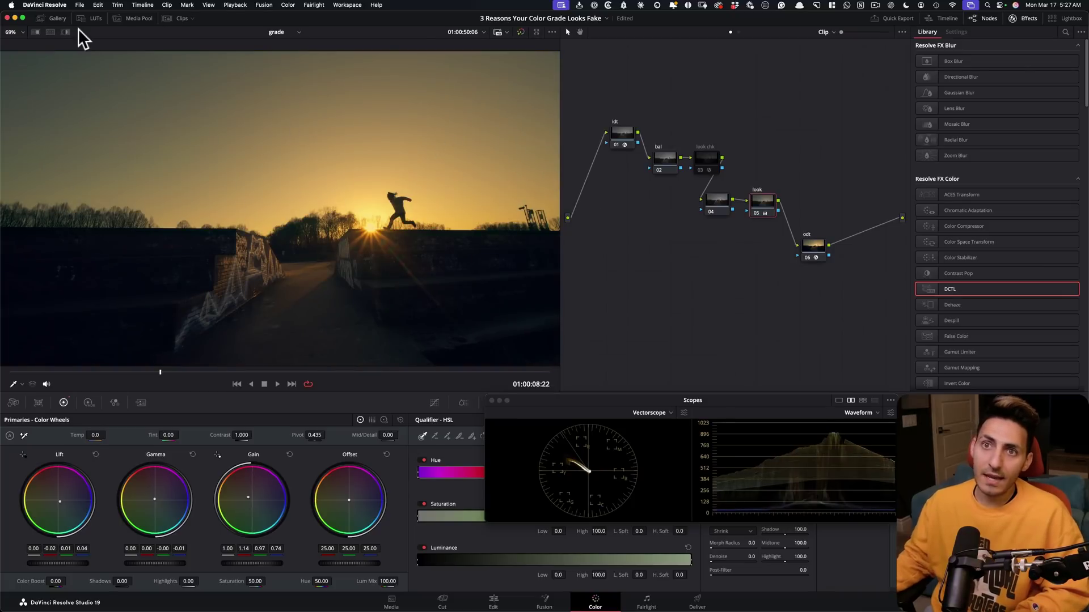
left_click(54, 19)
left_click(81, 138)
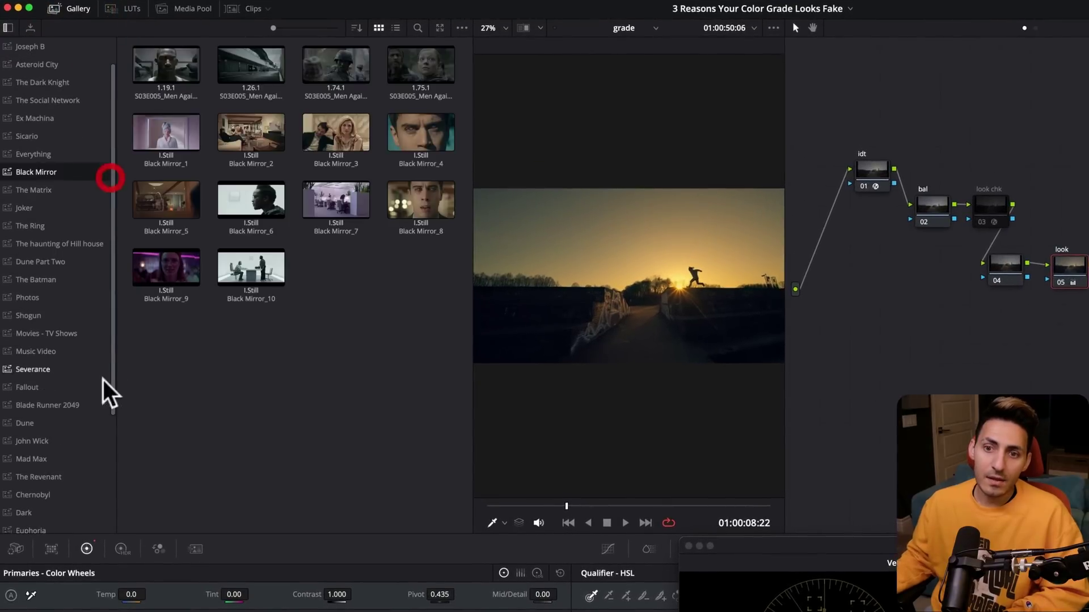
left_click(48, 405)
left_click(341, 199)
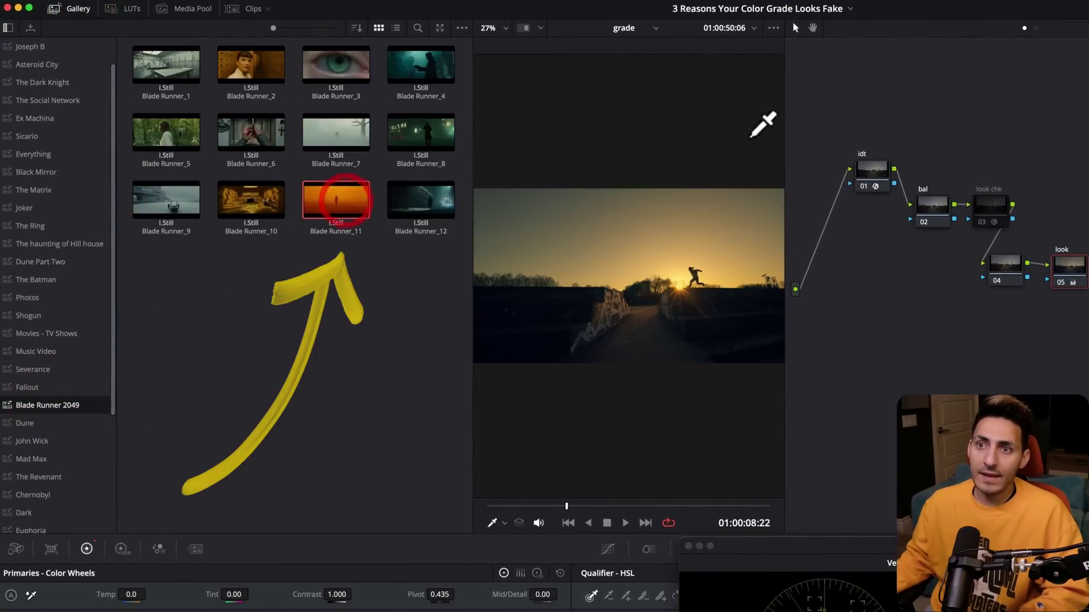
key("super+w")
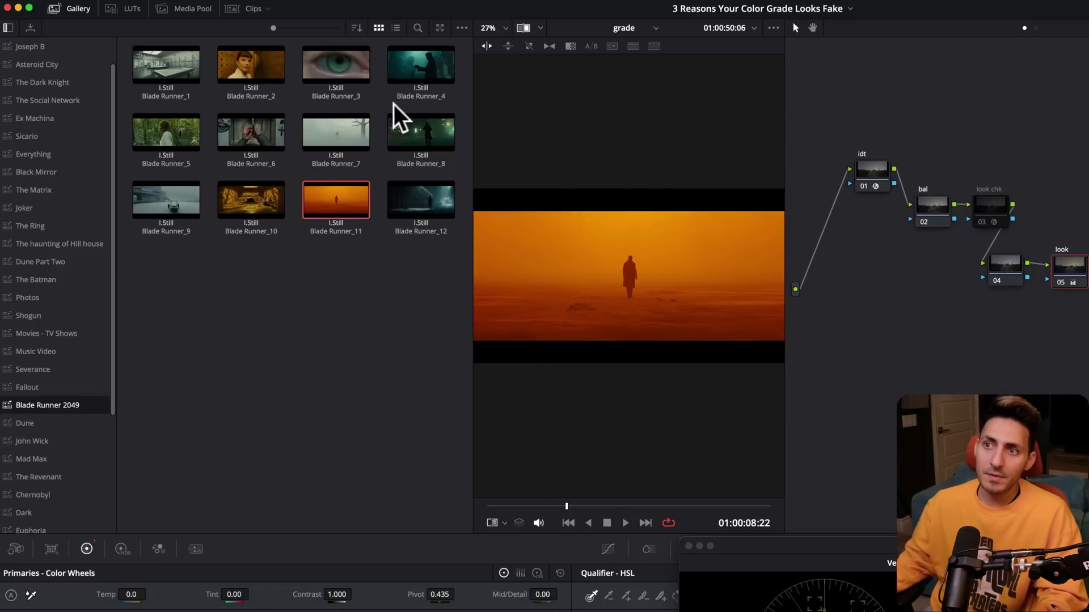
left_click(244, 206)
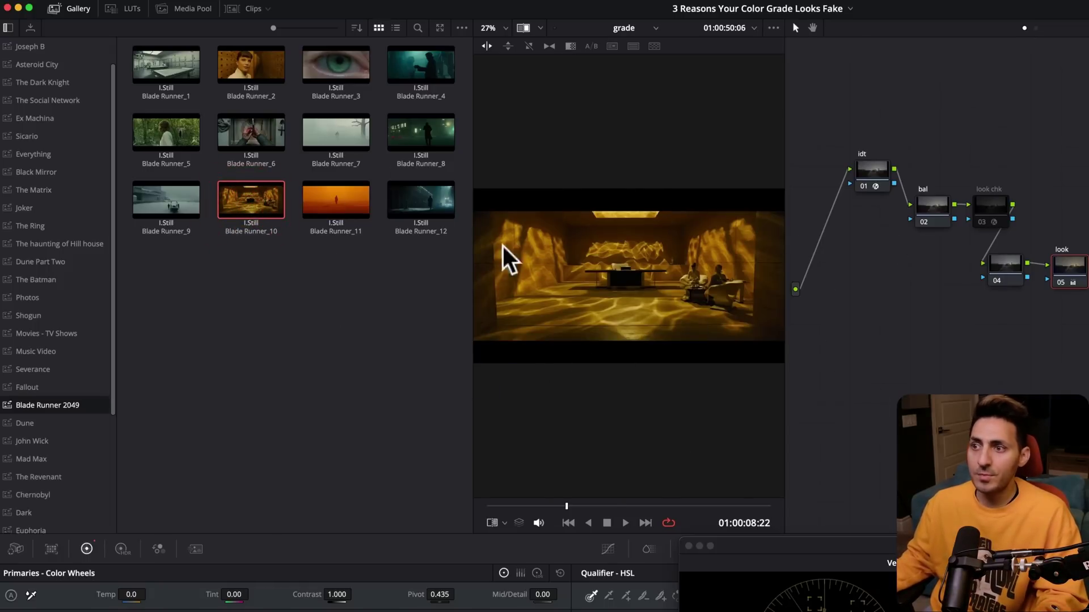
left_click(224, 84)
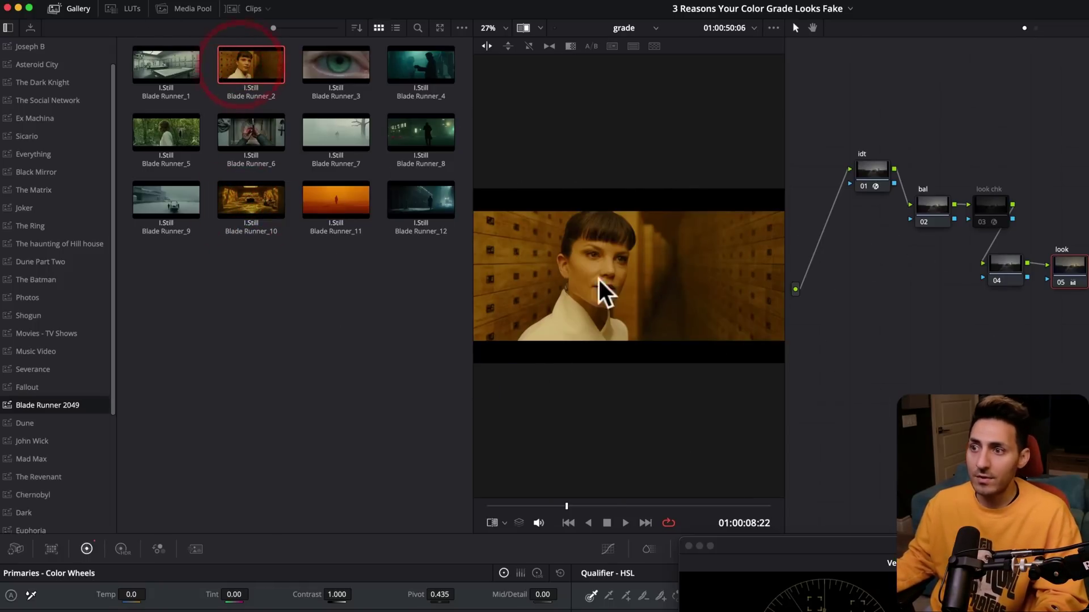
left_click(67, 8)
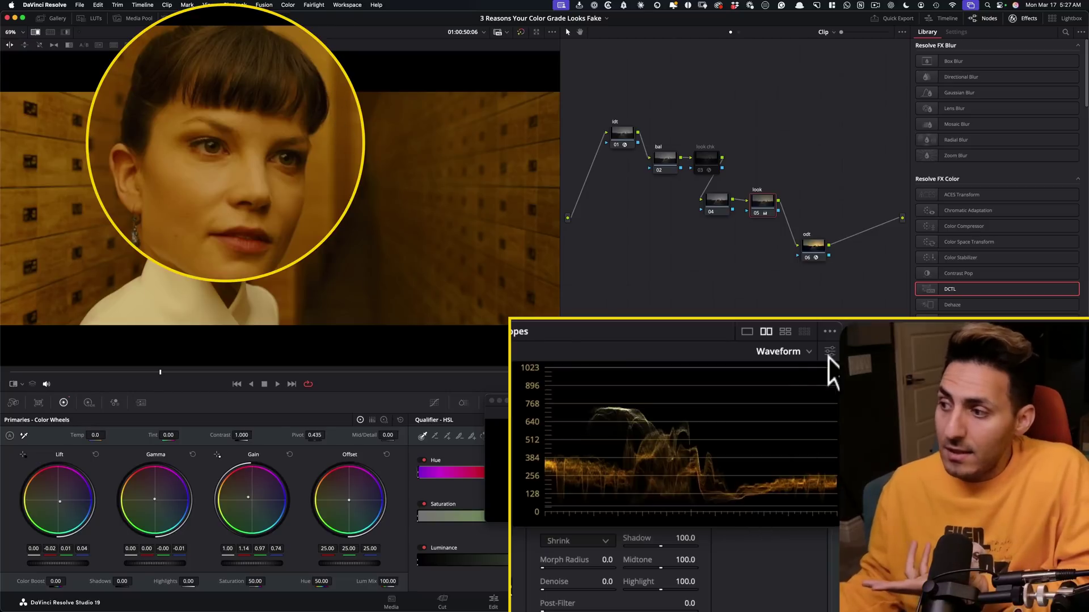
left_click(876, 412)
Switch the scope display to the RGB parade
left_click(819, 372)
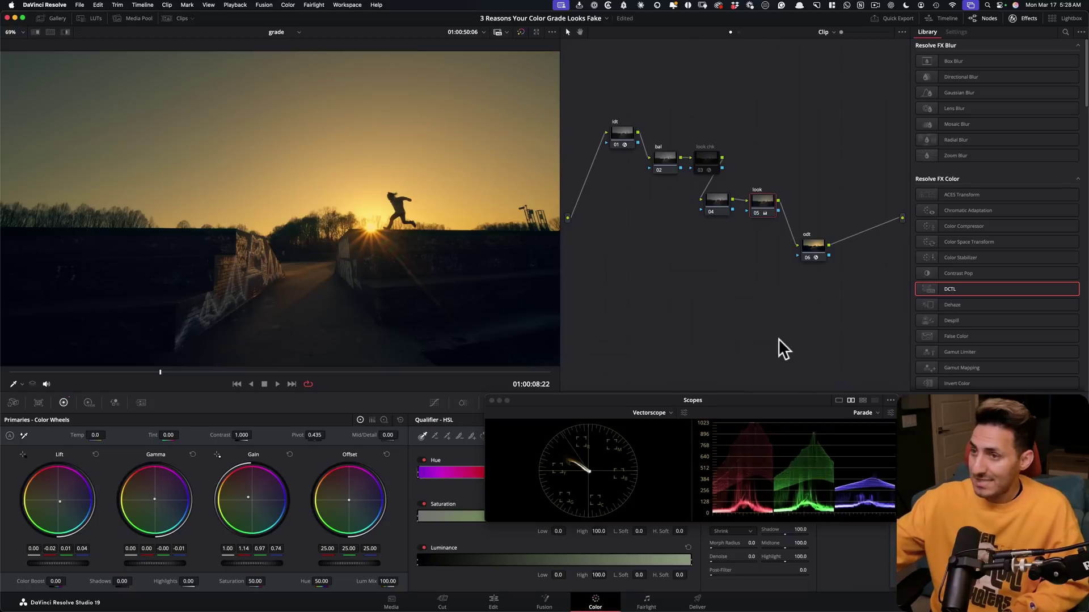
Reset Lift balance to 0.00, compare with a split-screen wipe, then switch the wheels to log
key("super+z")
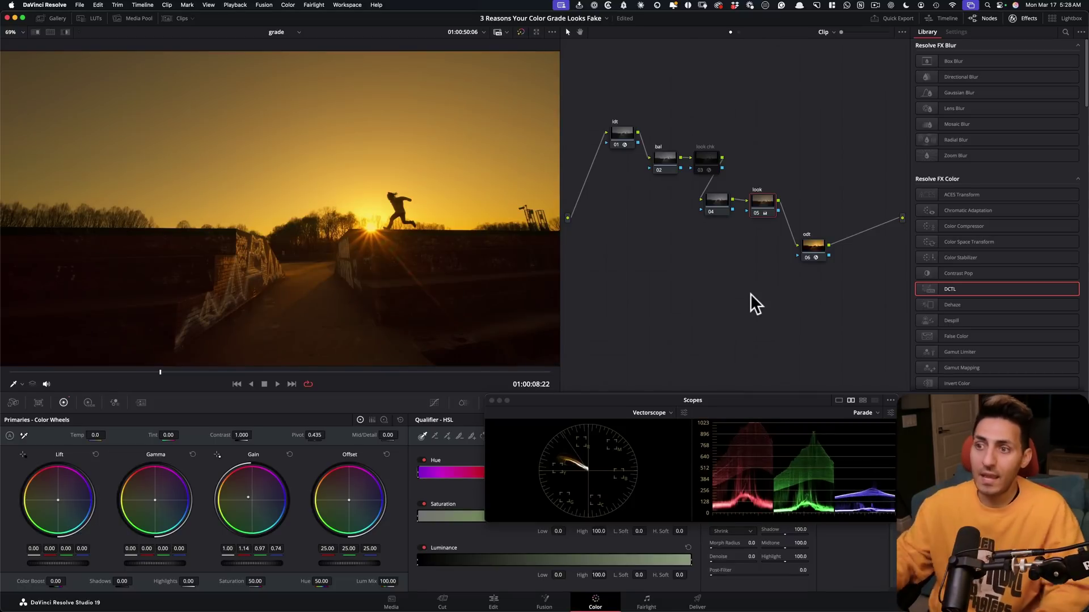
key("super+z")
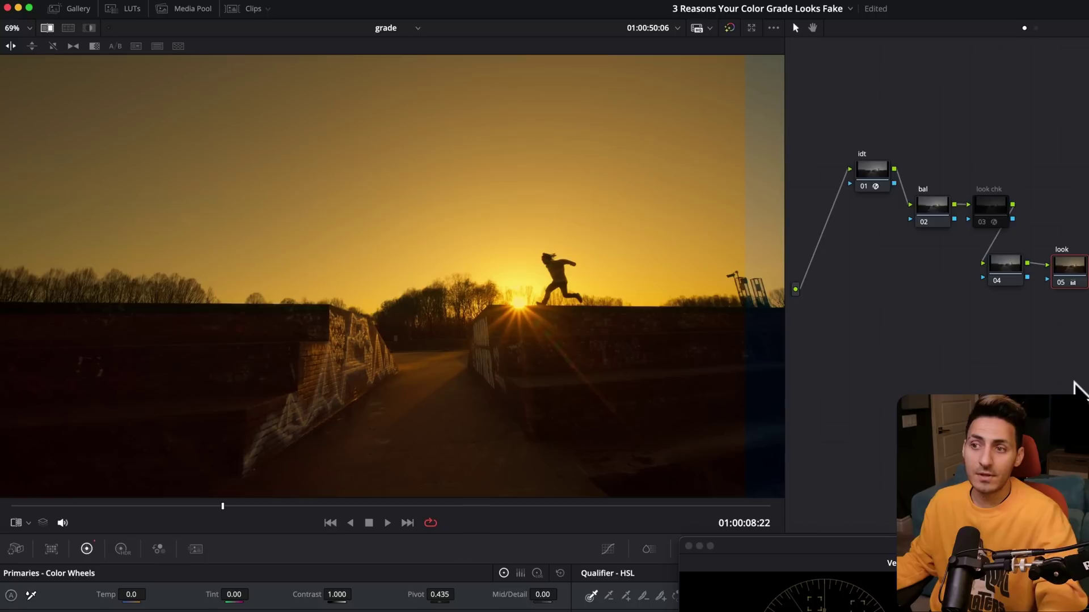
key("super+w")
key("super+w")
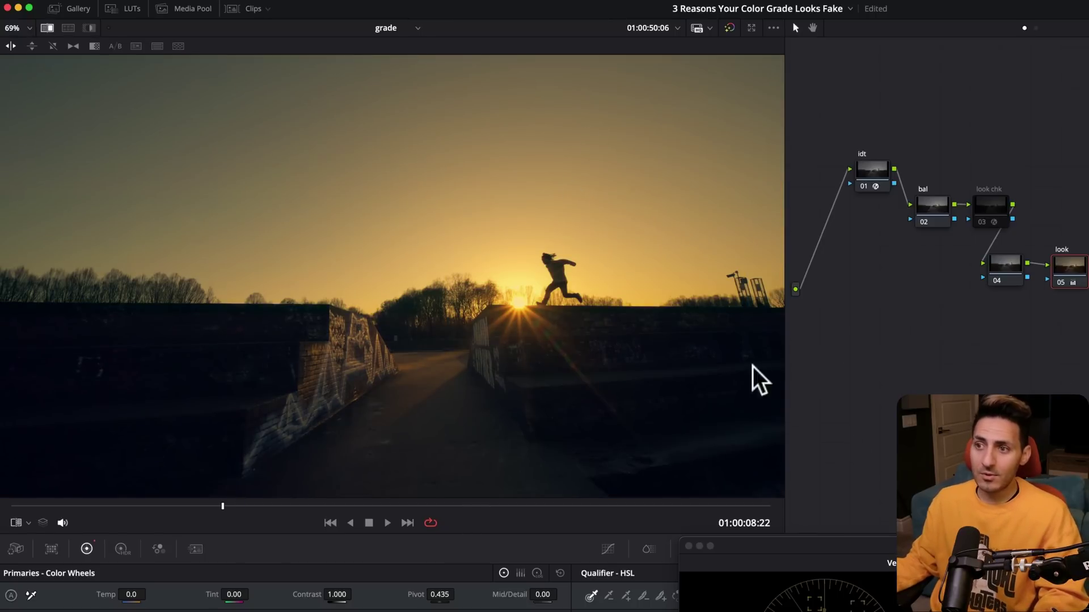
key("super+w")
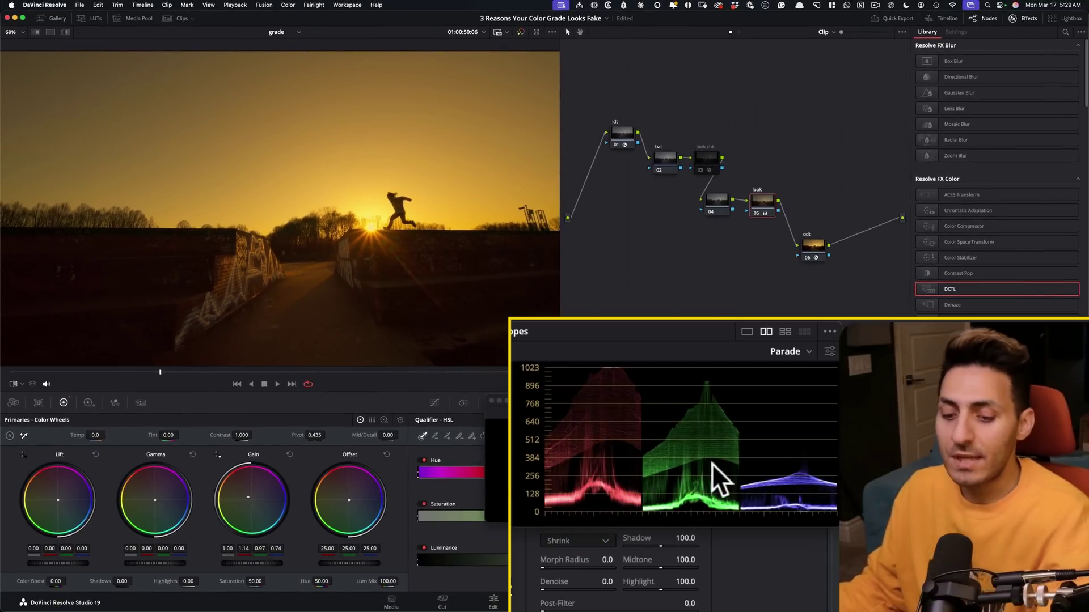
left_click(384, 419)
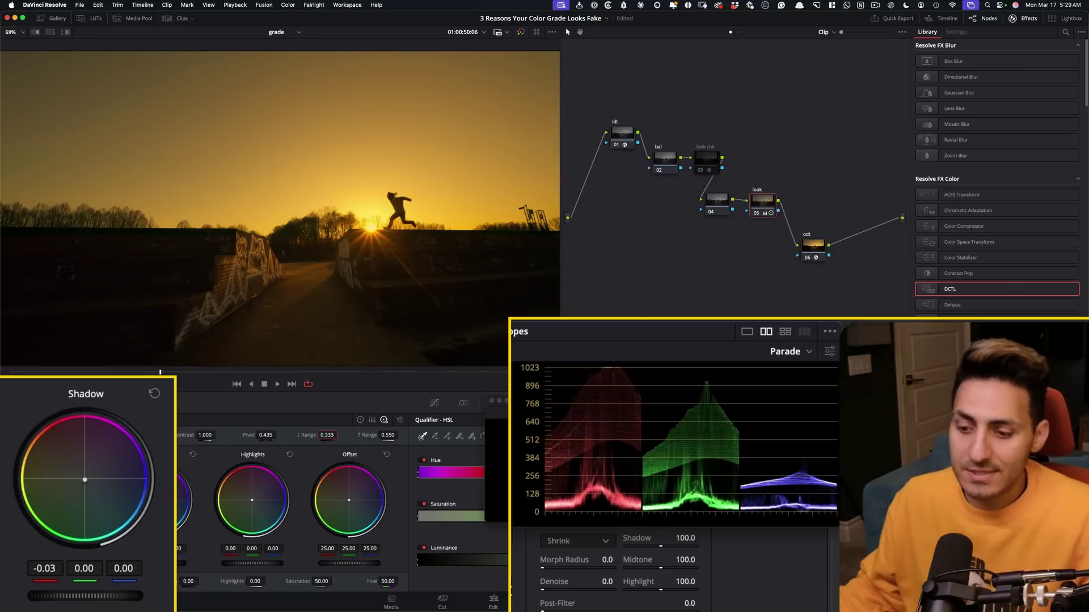
left_click(360, 420)
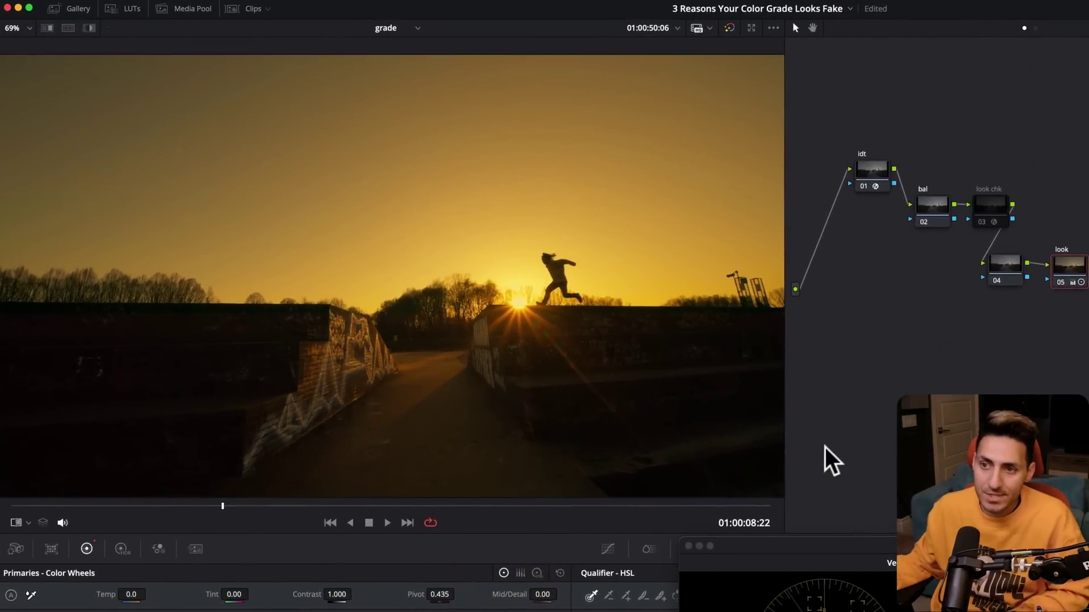
mouse_move(220, 505)
left_mouse_down()
mouse_move(692, 513)
mouse_move(200, 504)
left_mouse_up()
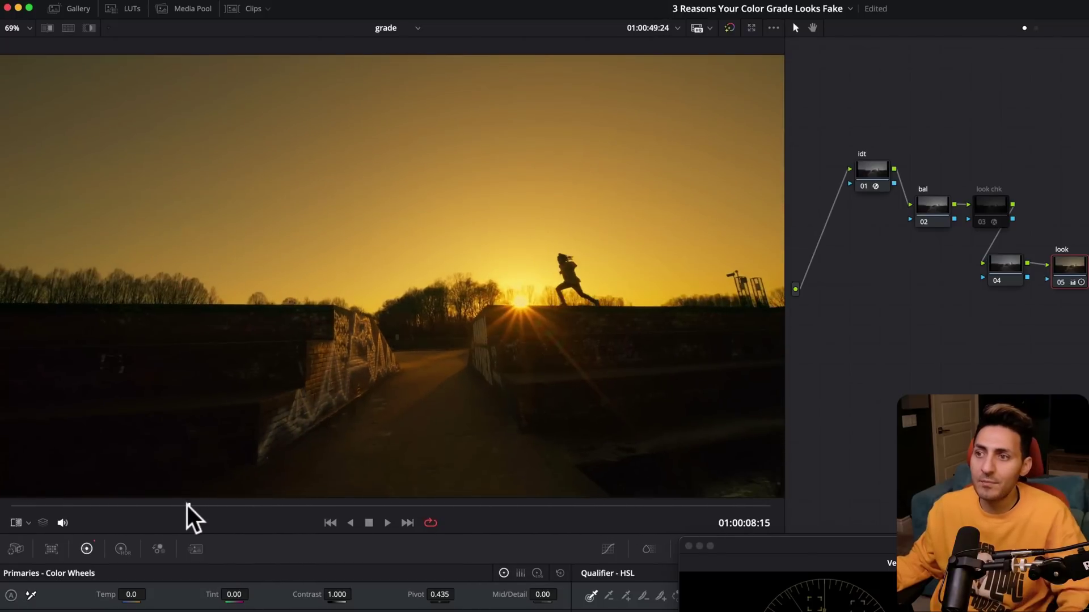
key("super+w")
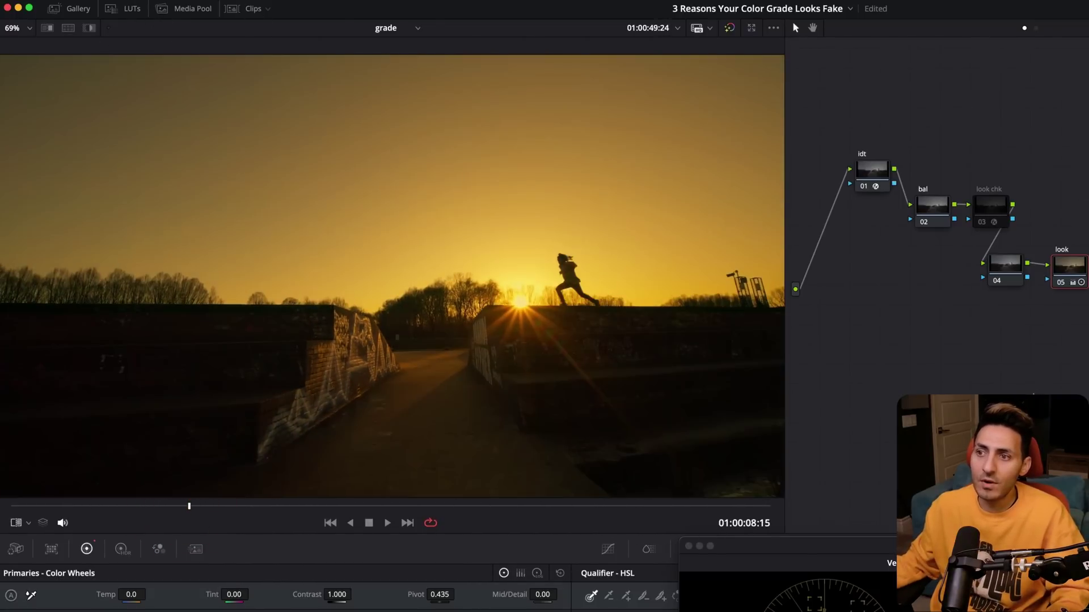
left_click(222, 505)
key("super+w")
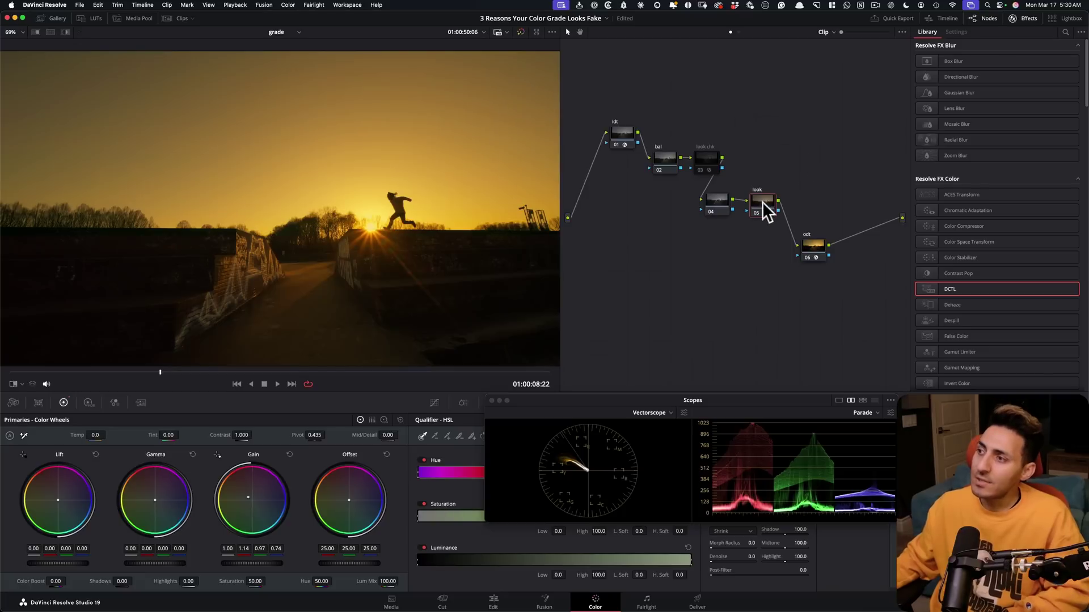
Reset node 05's grade and move the scopes window out of the way
right_click(762, 202)
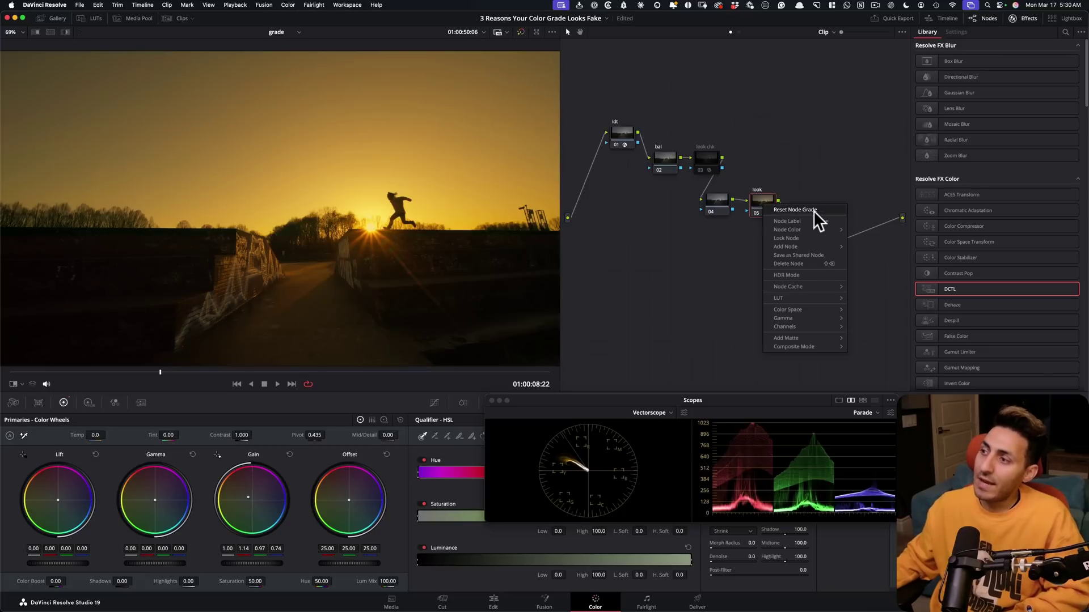
left_click(809, 211)
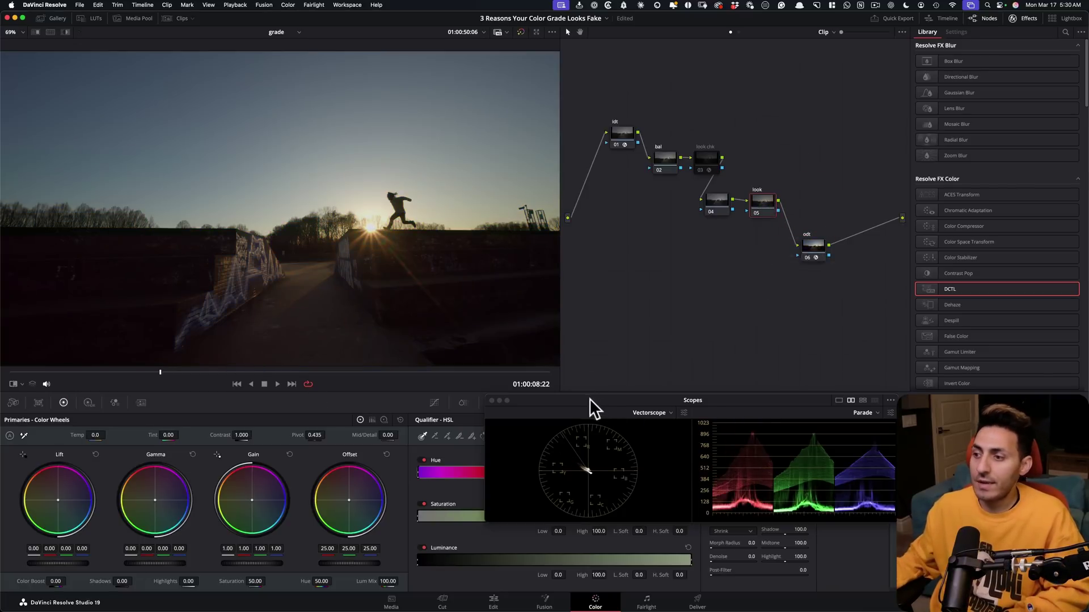
left_click_drag(590, 398, 724, 250)
In unlinked custom curves, pull the blue curve down and lower green slightly
left_click(435, 403)
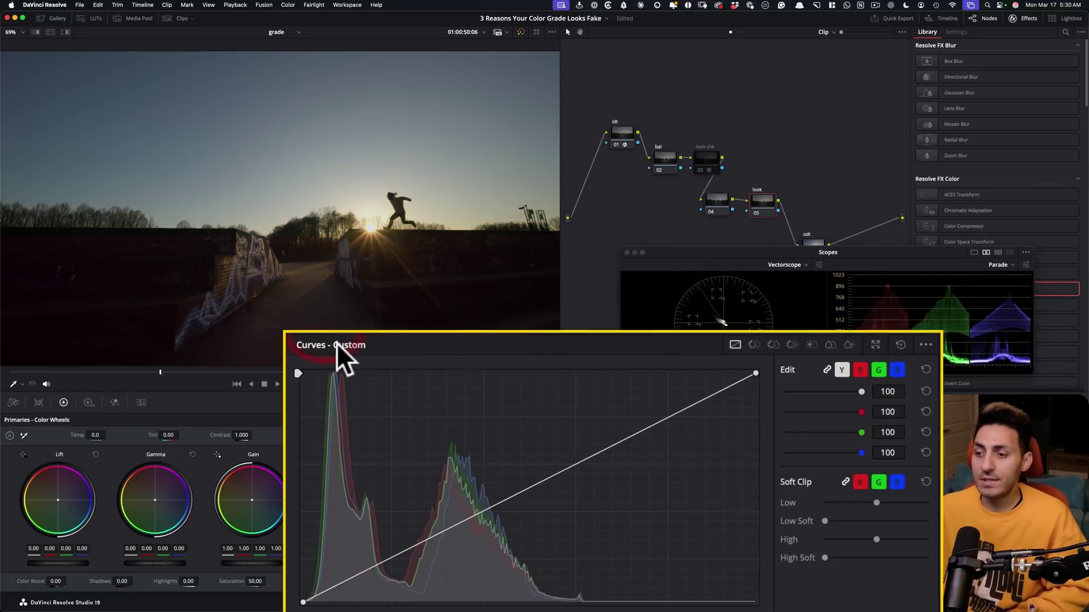
left_click(826, 369)
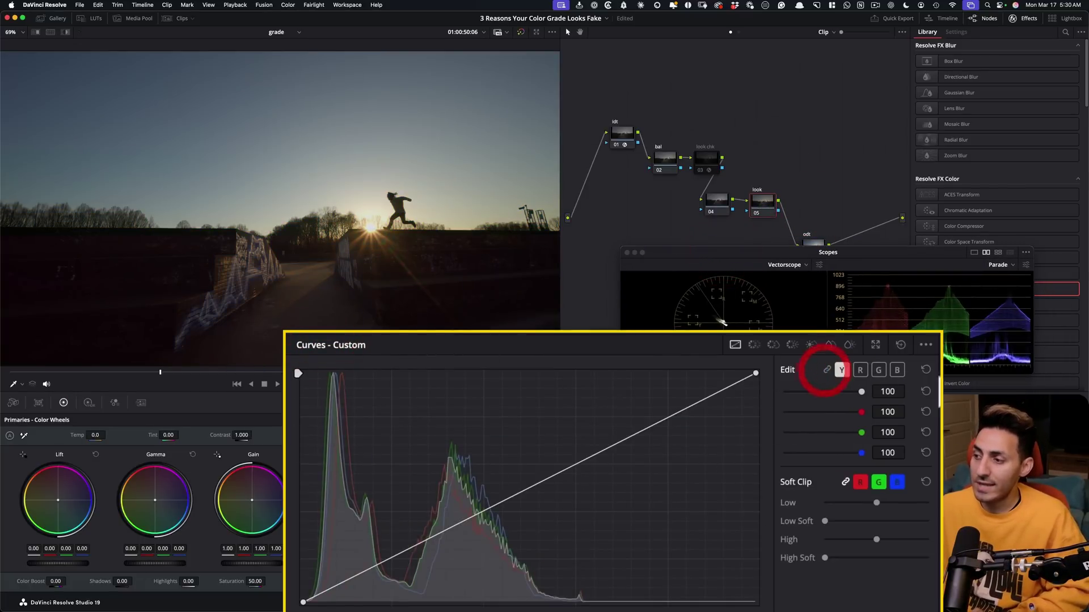
left_click(896, 369)
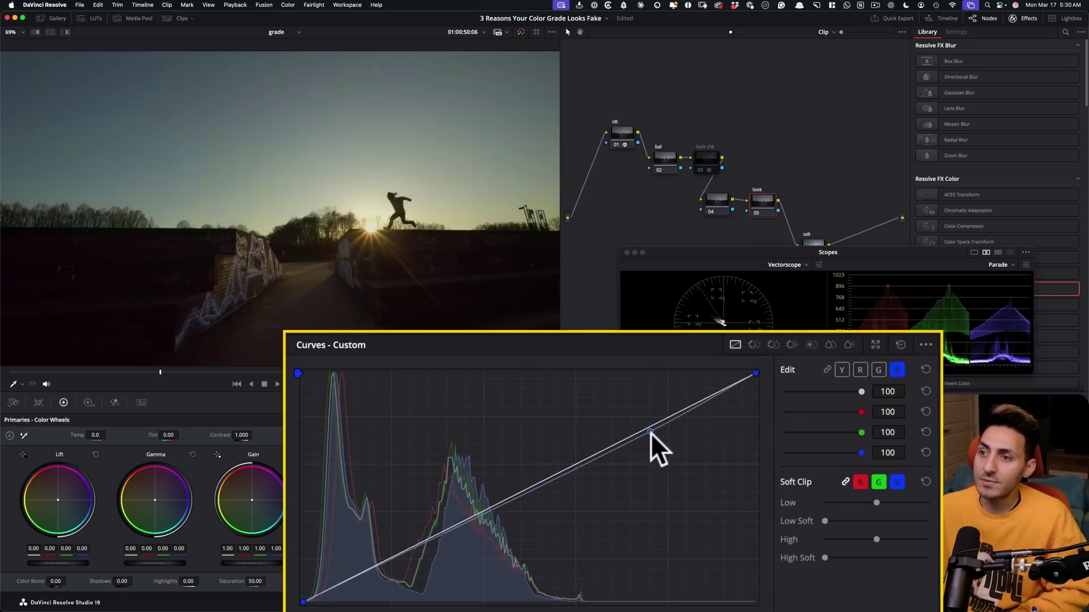
left_click_drag(651, 434, 564, 492)
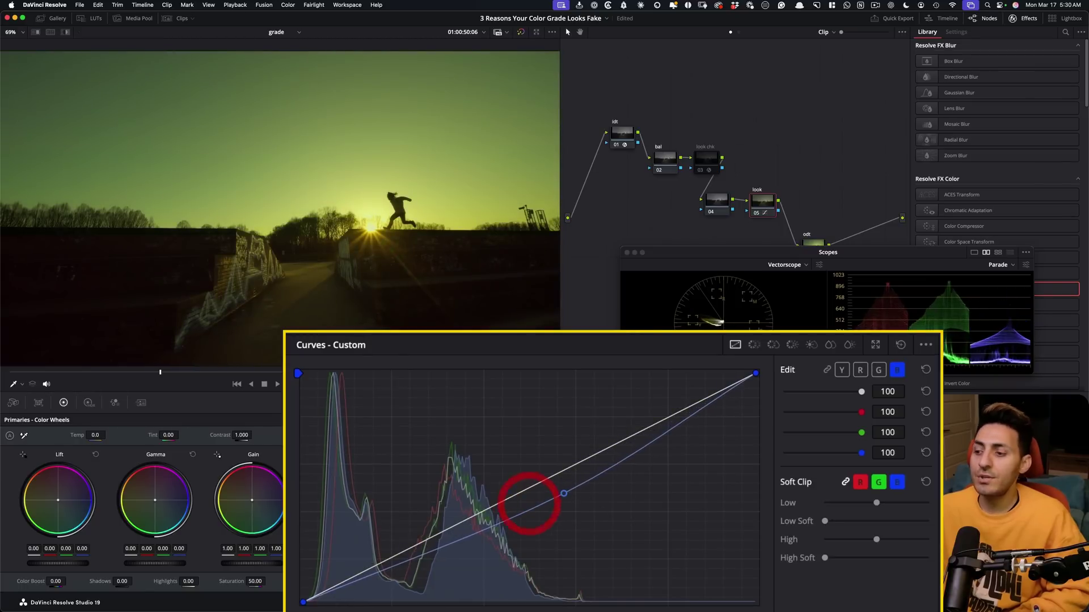
left_click(875, 369)
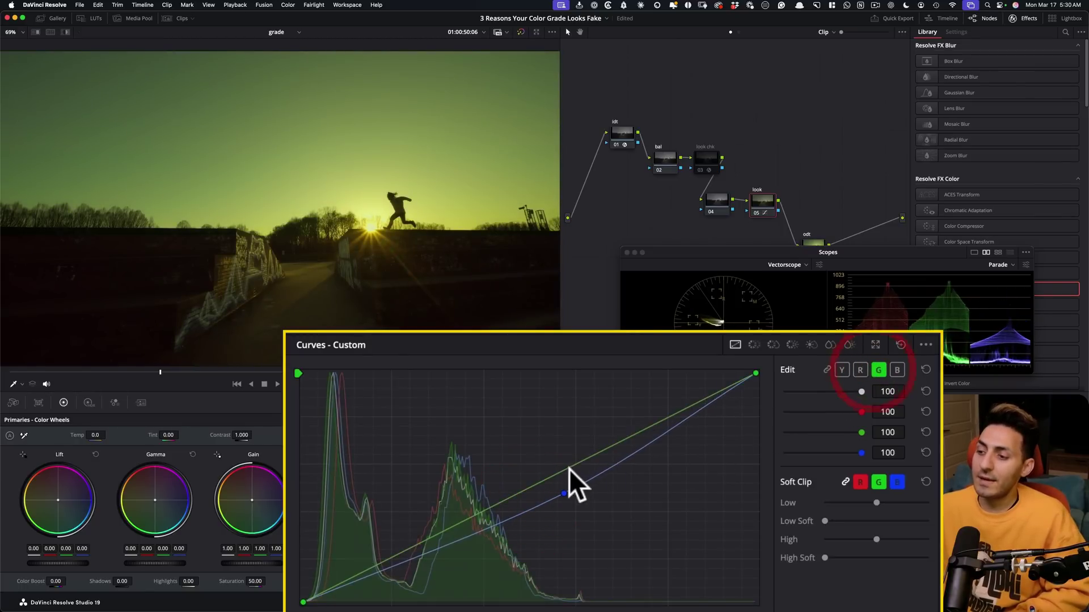
left_click_drag(569, 468, 548, 483)
Add red curve points, including one in the shadows, and compare the grade on and off
left_click(854, 369)
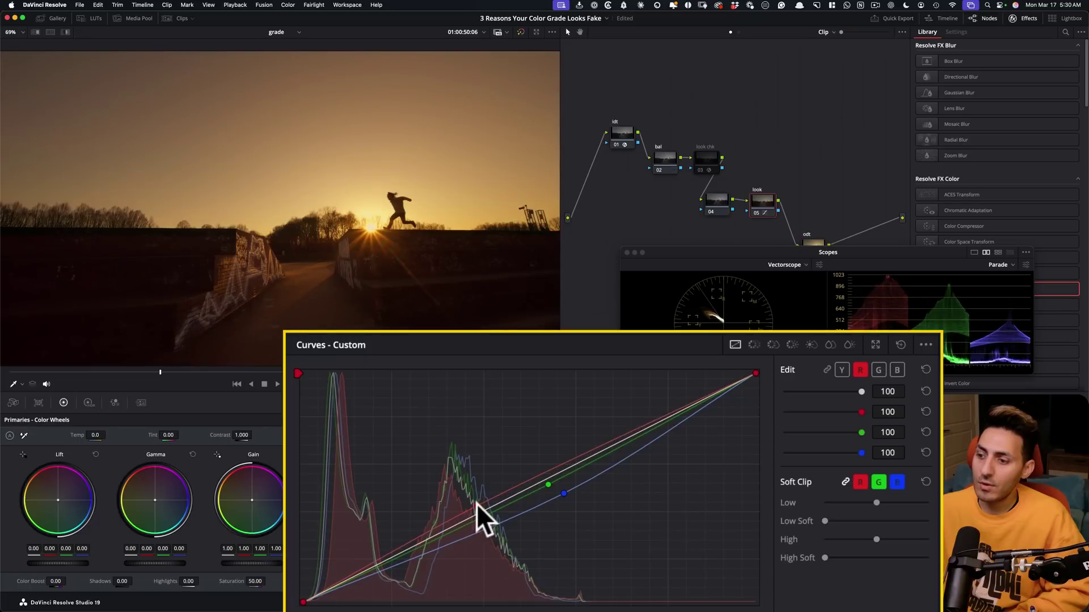
left_click(512, 491)
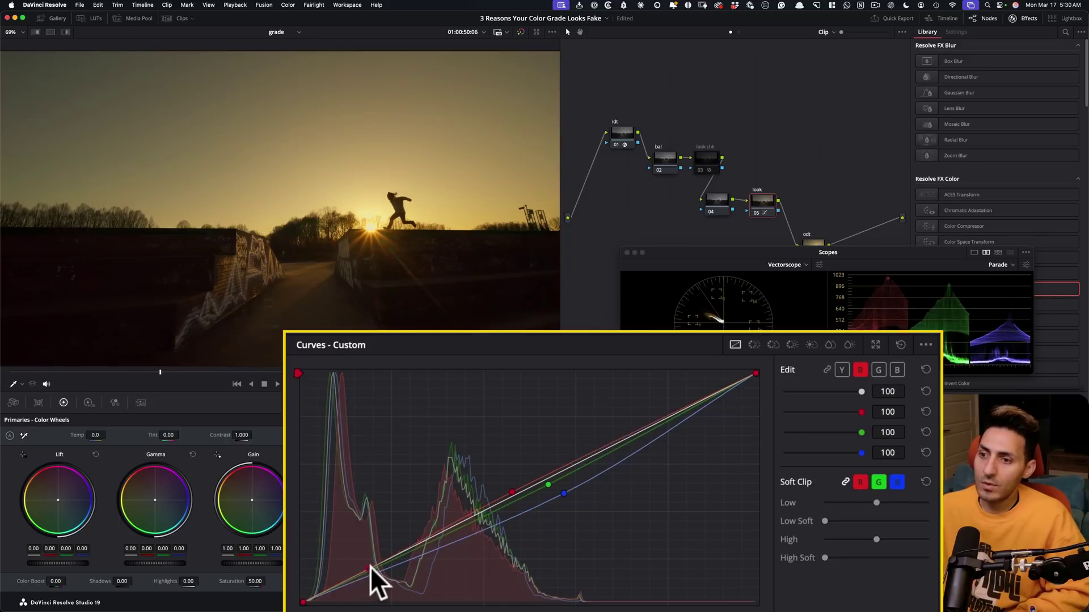
left_click(370, 567)
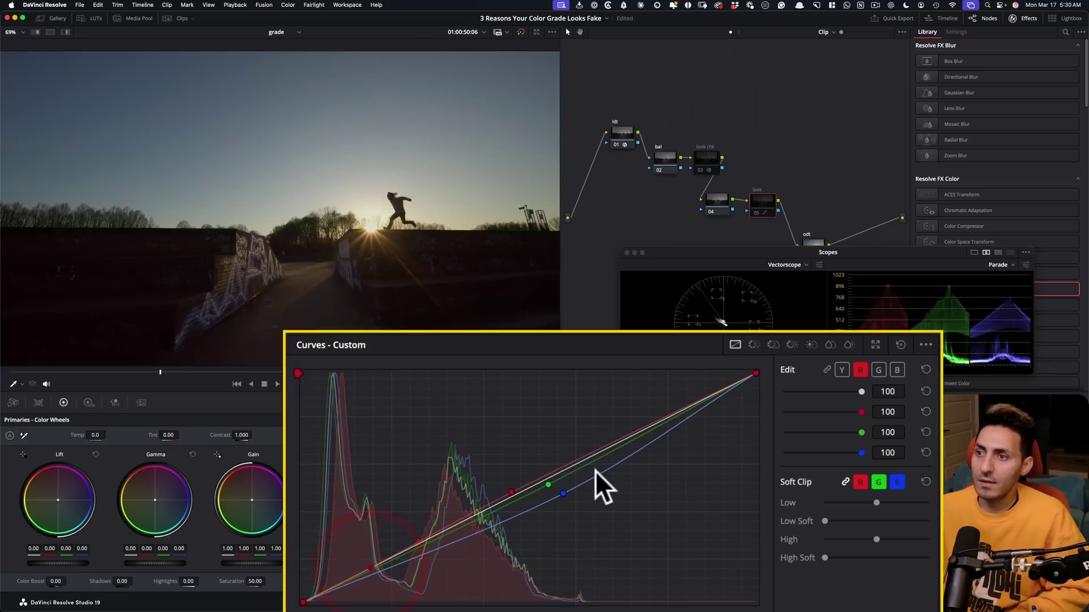
key("ctrl+d")
key("ctrl+d")
key("ctrl+d")
key("ctrl+d")
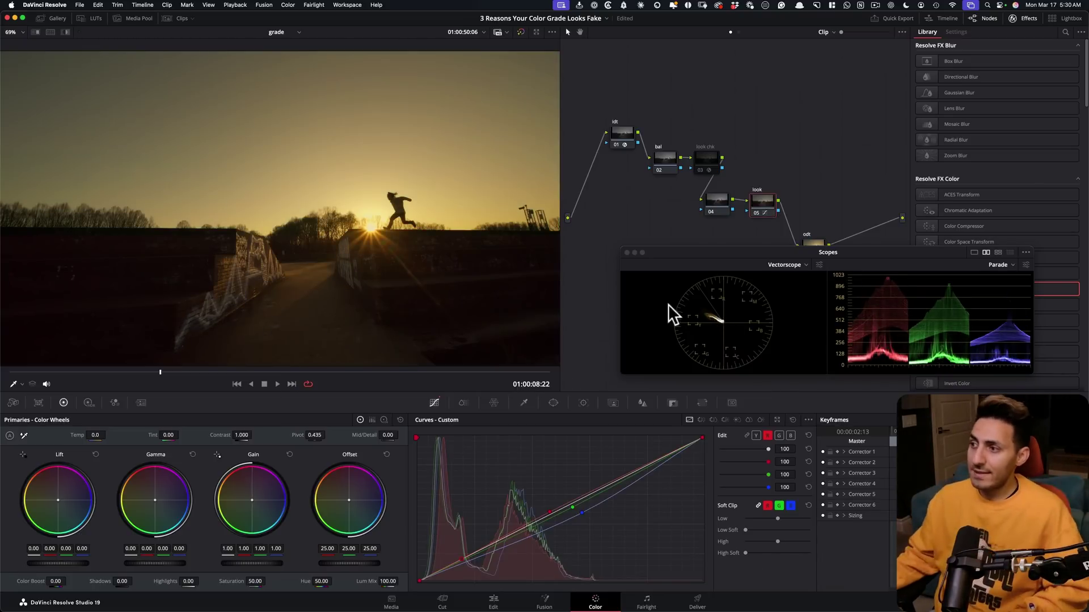
key("ctrl+d")
key("ctrl+d")
key("ctrl+d")
key("ctrl+d")
key("ctrl+d")
key("ctrl+d")
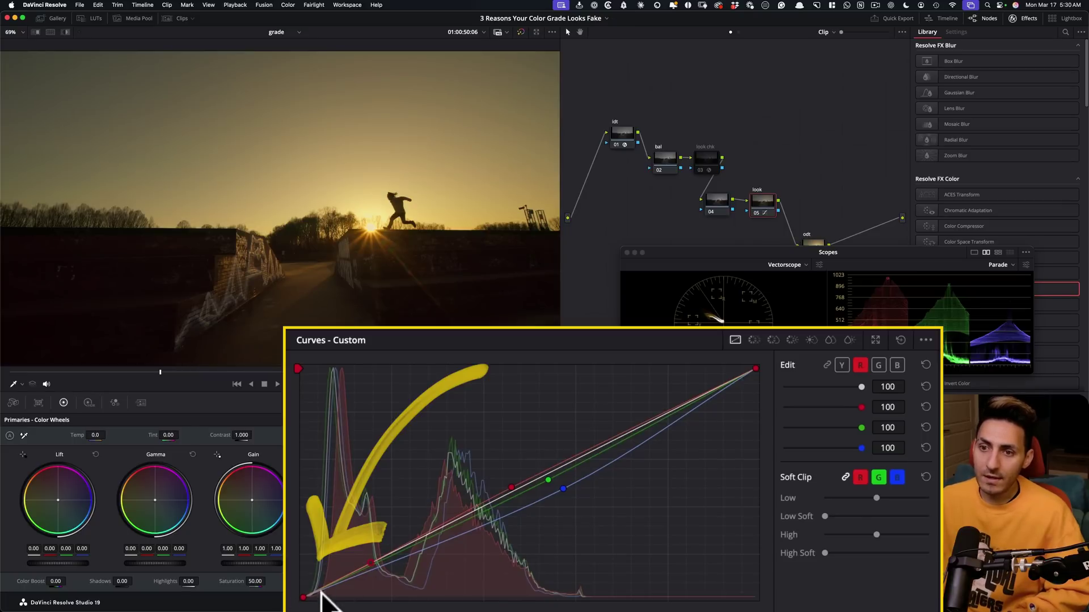
key("ctrl+d")
key("ctrl+d")
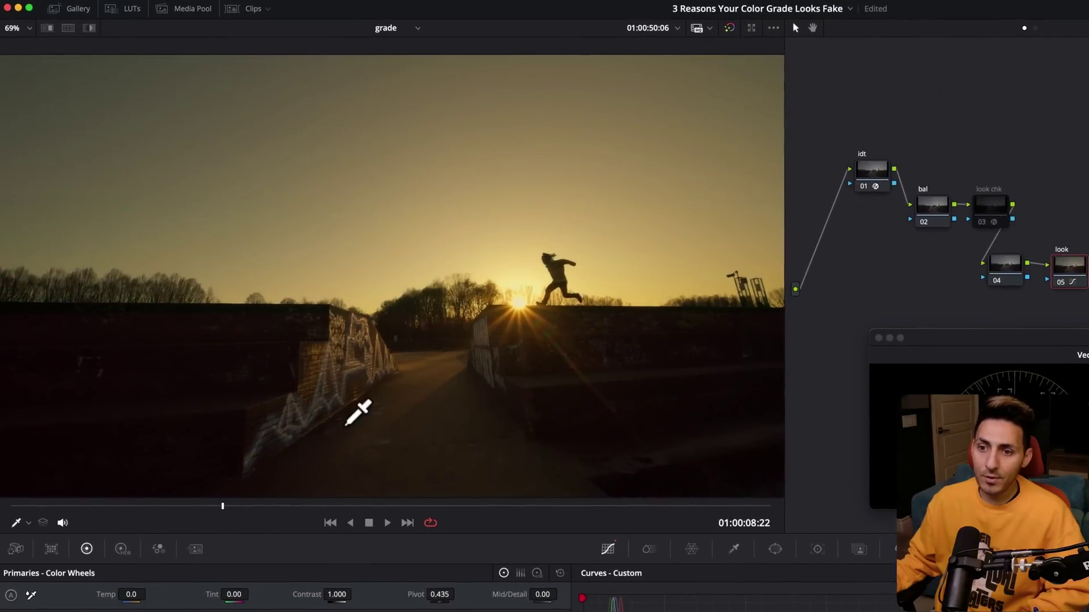
key("ctrl+d")
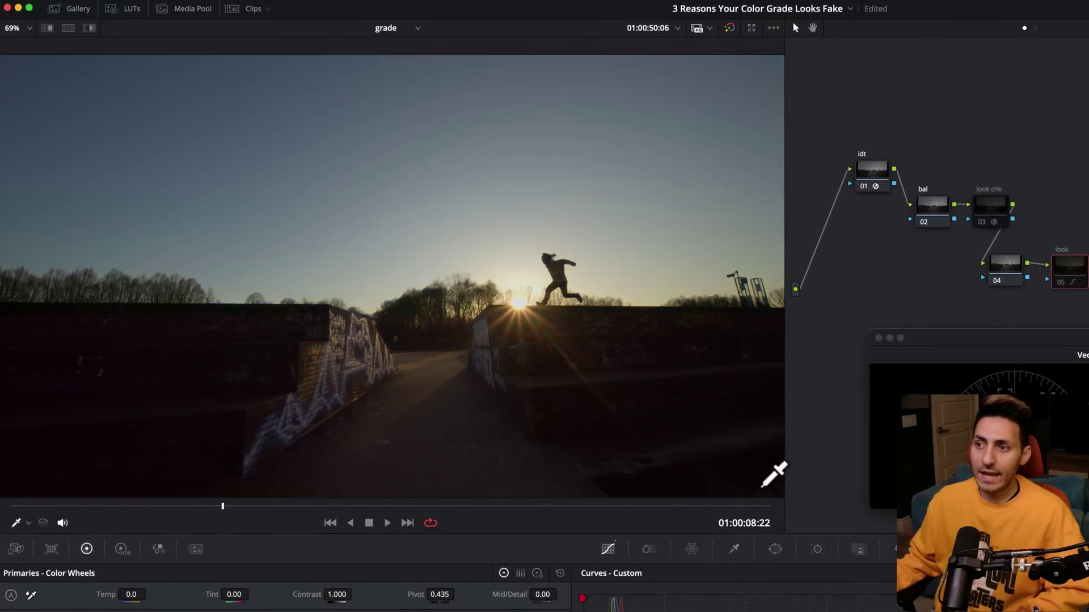
key("ctrl+d")
key("ctrl+d")
key("ctrl+d")
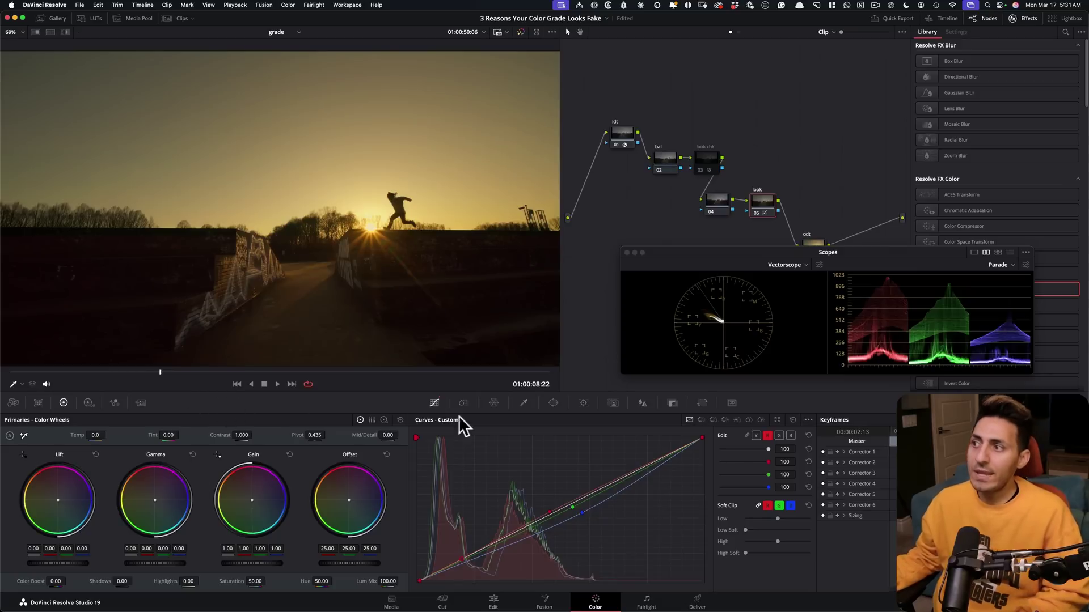
left_click(661, 162)
Set a gamma option on the bal node, then inspect the look, bal and look chk nodes
right_click(665, 163)
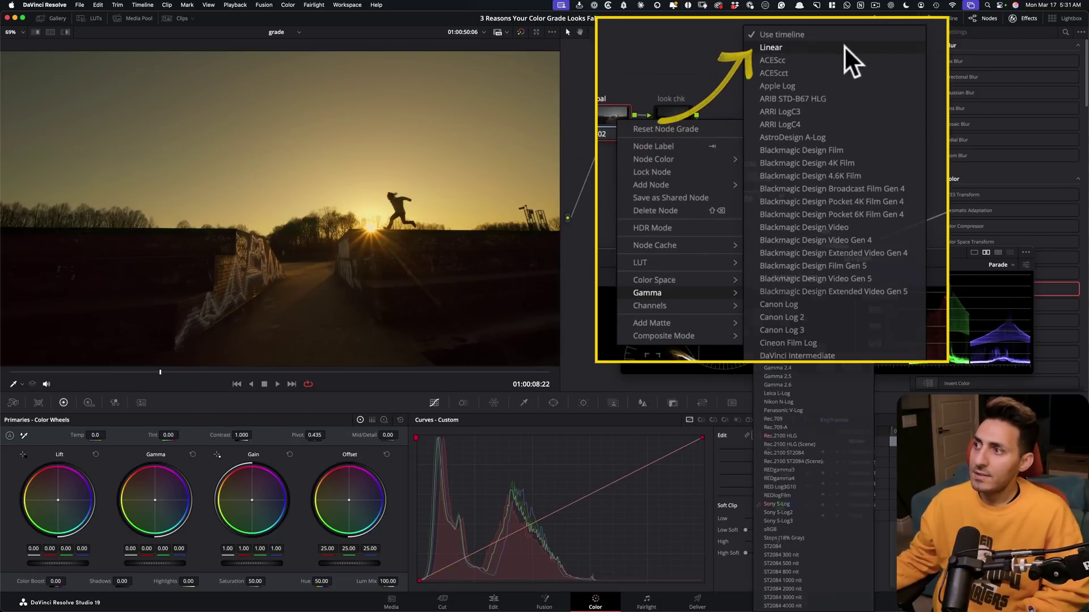
left_click(793, 112)
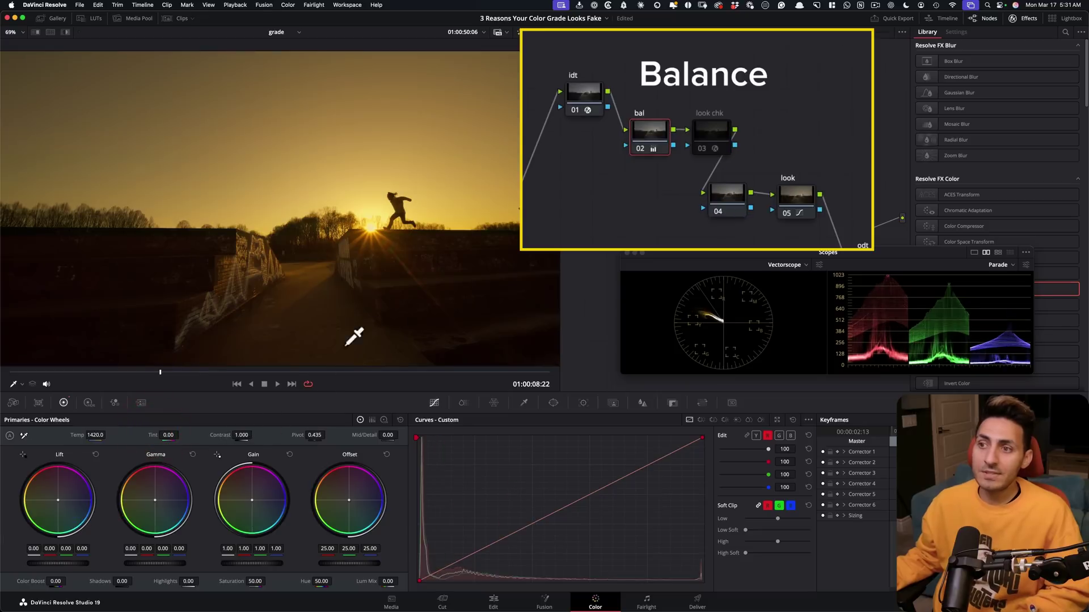
left_click(797, 200)
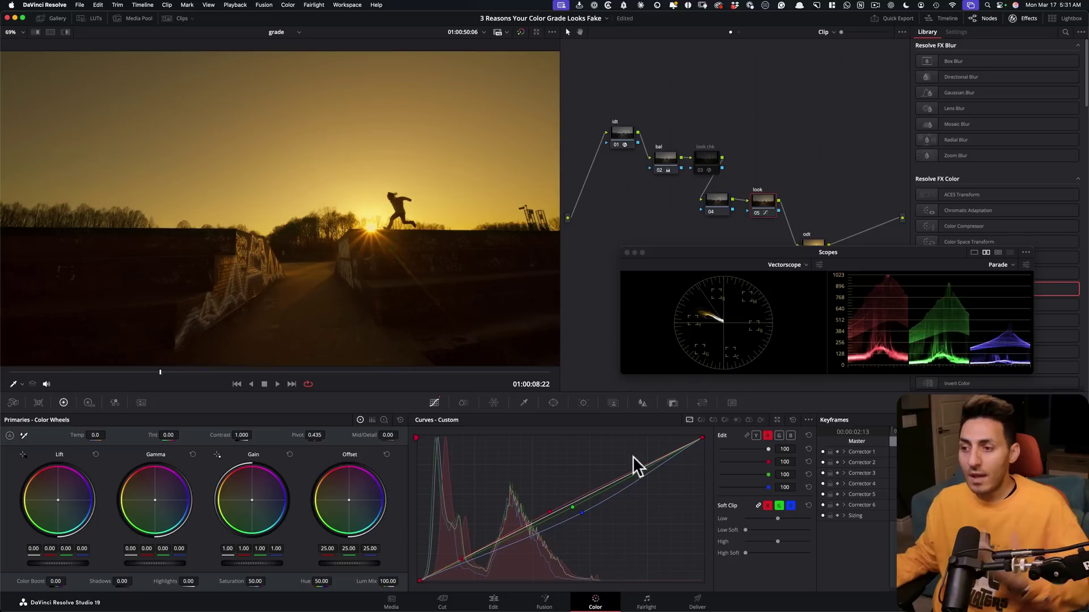
left_click(668, 156)
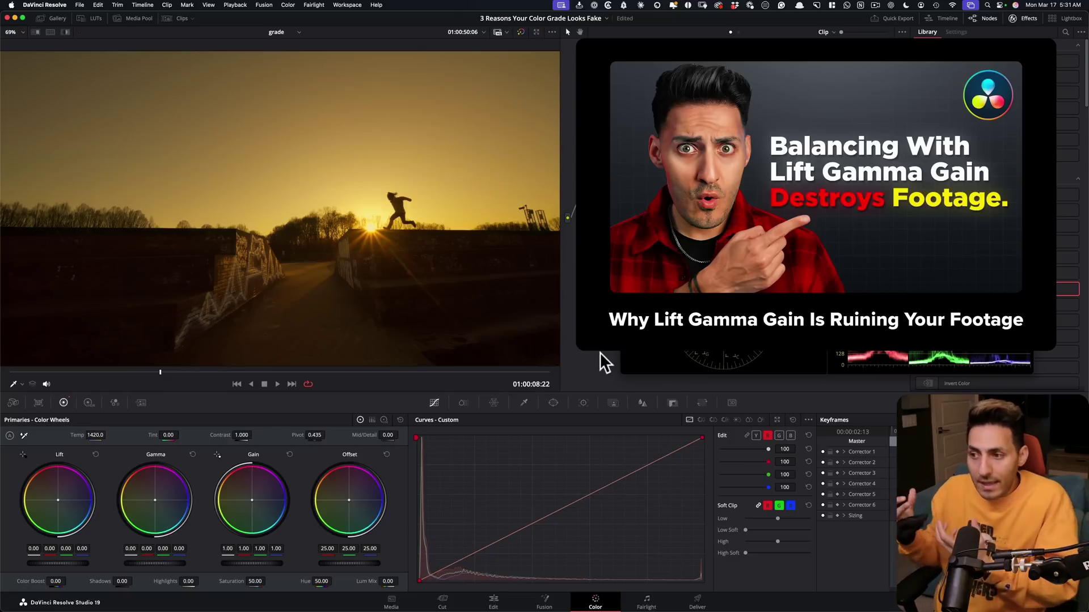
left_click(706, 162)
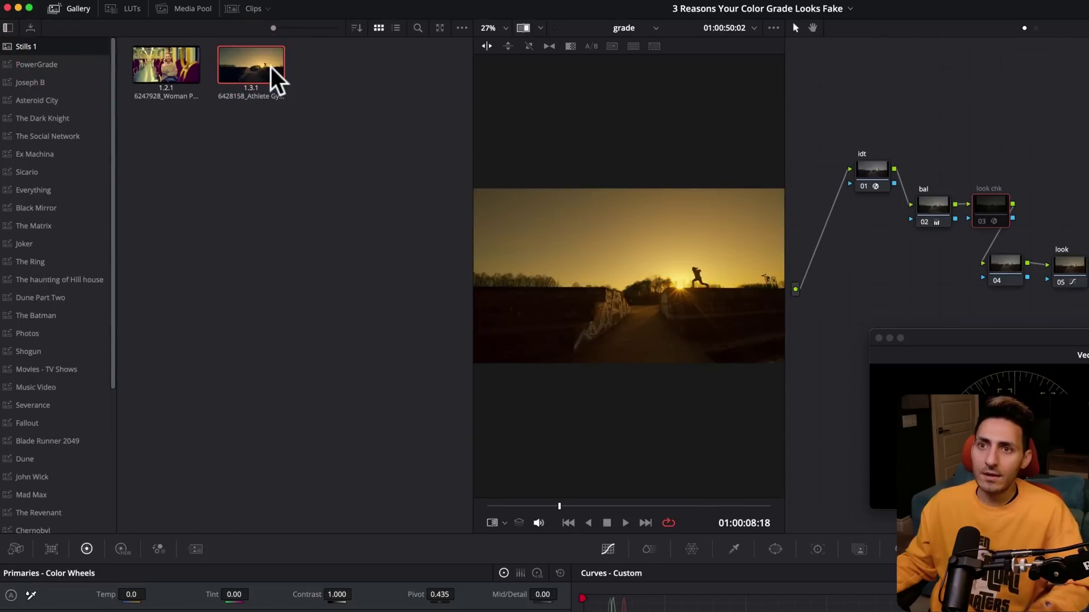
Match the viewer to the athlete still's reference frame, close the Gallery, and turn off the wipe
right_click(252, 74)
left_click(365, 148)
left_click(71, 9)
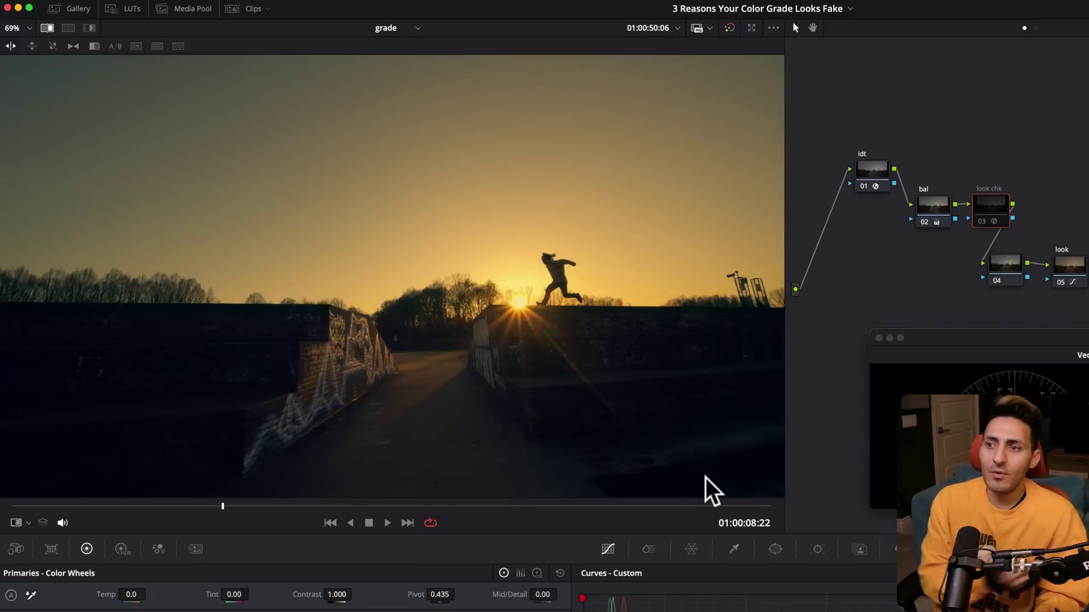
key("super+w")
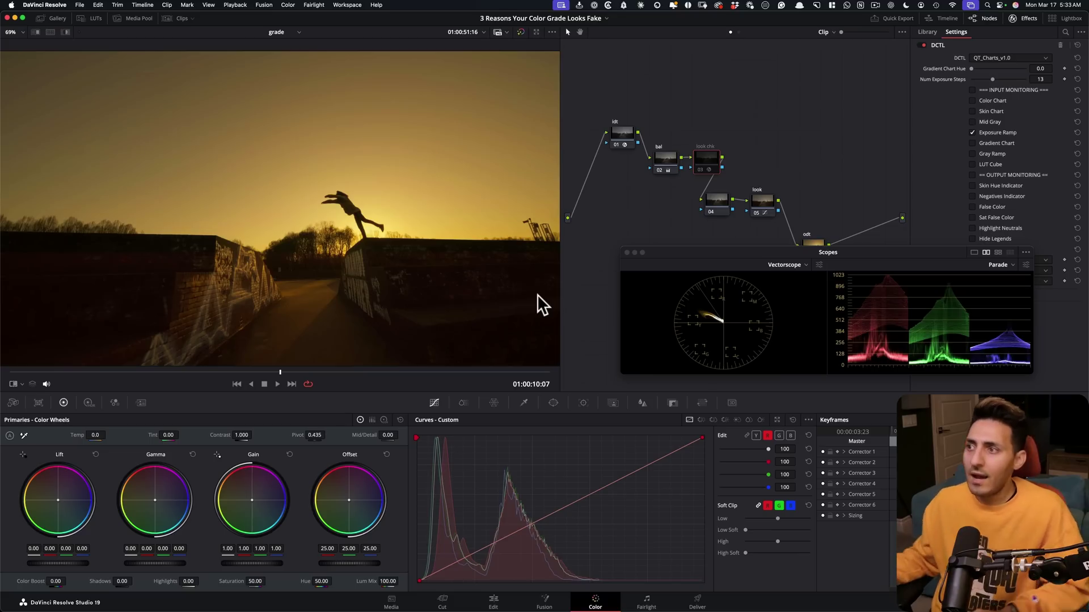
Select the bal node and scrub the runner clip to frame 01:00:09:02
left_click(934, 200)
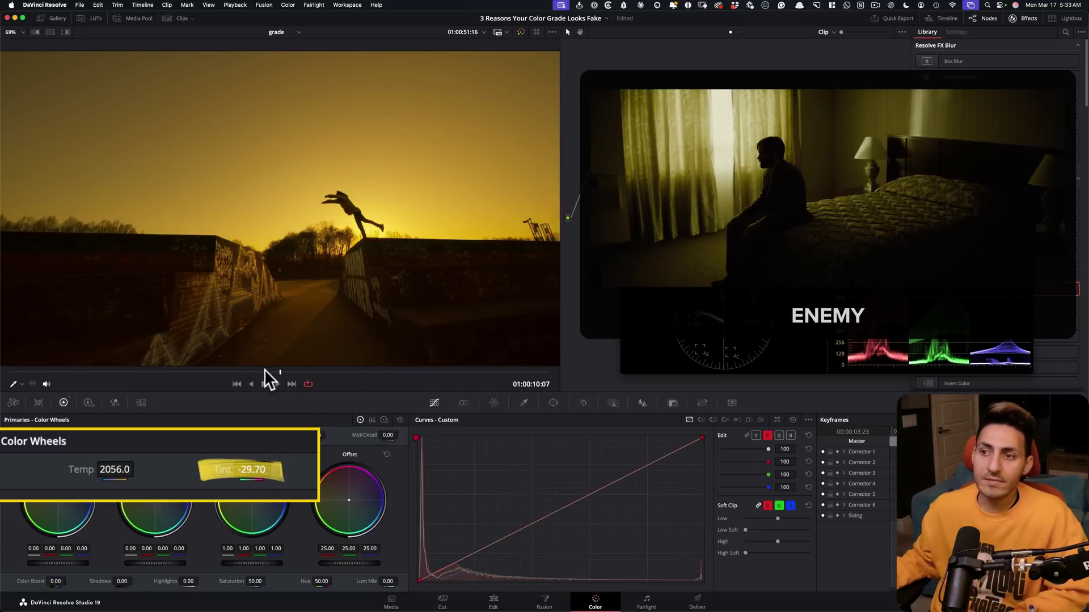
left_click_drag(266, 372, 177, 372)
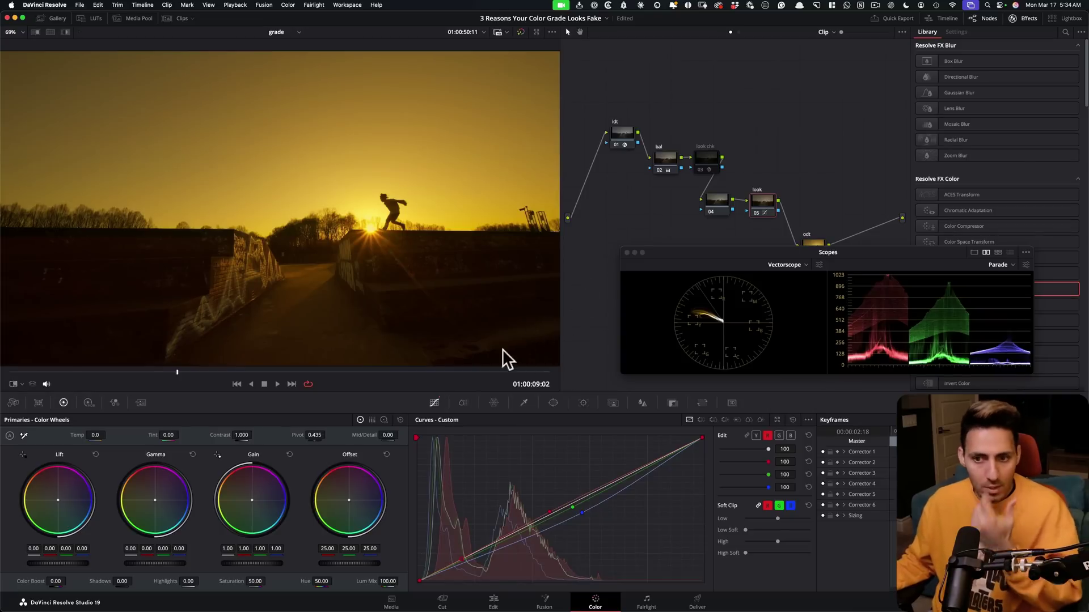
Switch to HDR wheels, open the floating scopes, and flip the reference wipe on and off
left_click(89, 402)
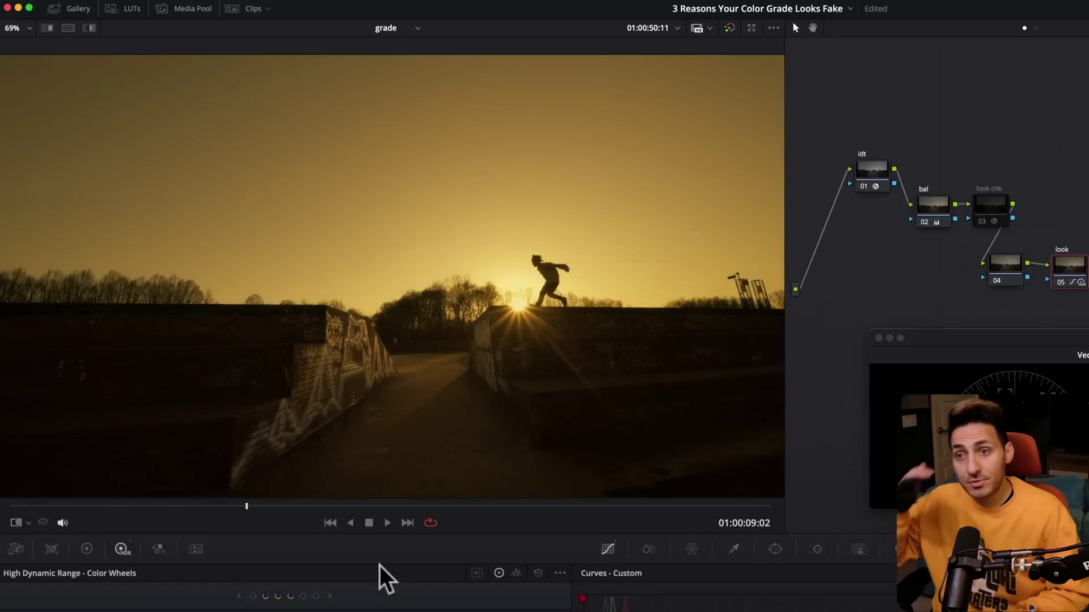
key("ctrl+shift+w")
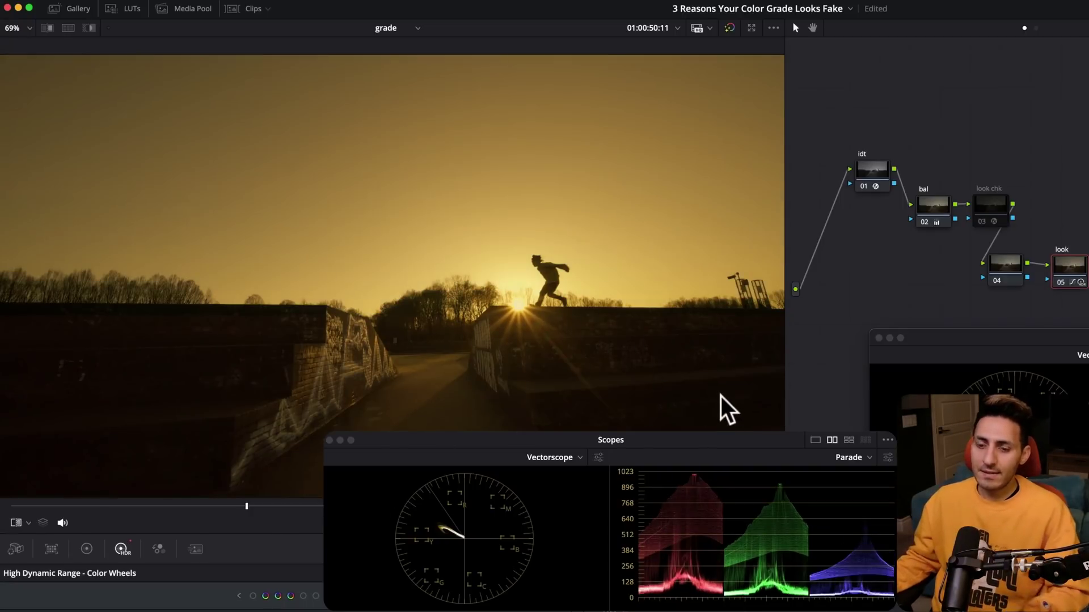
key("super+w")
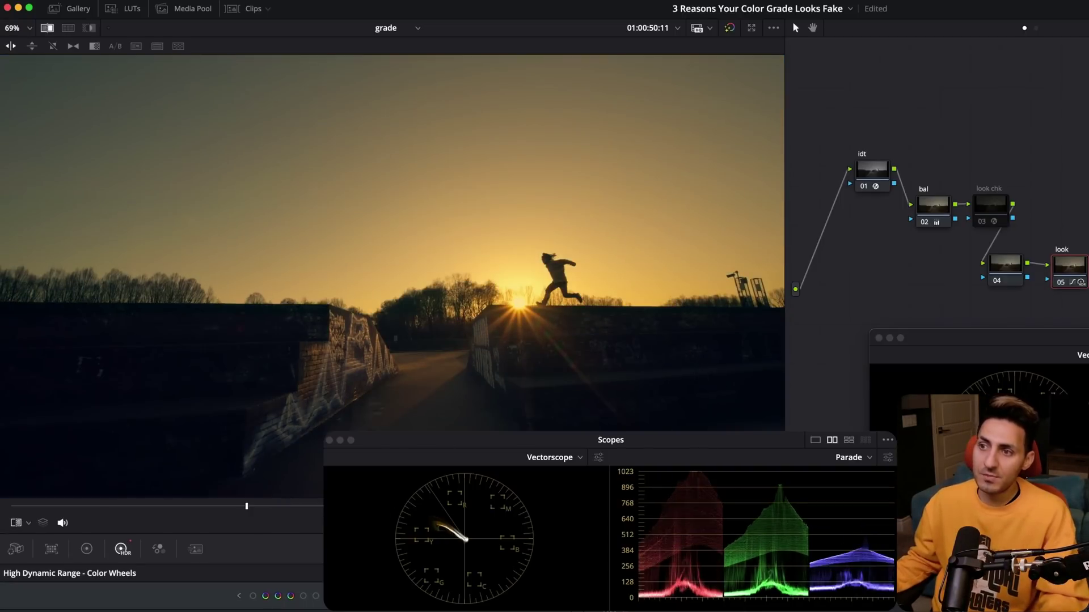
key("super+w")
key("super+w")
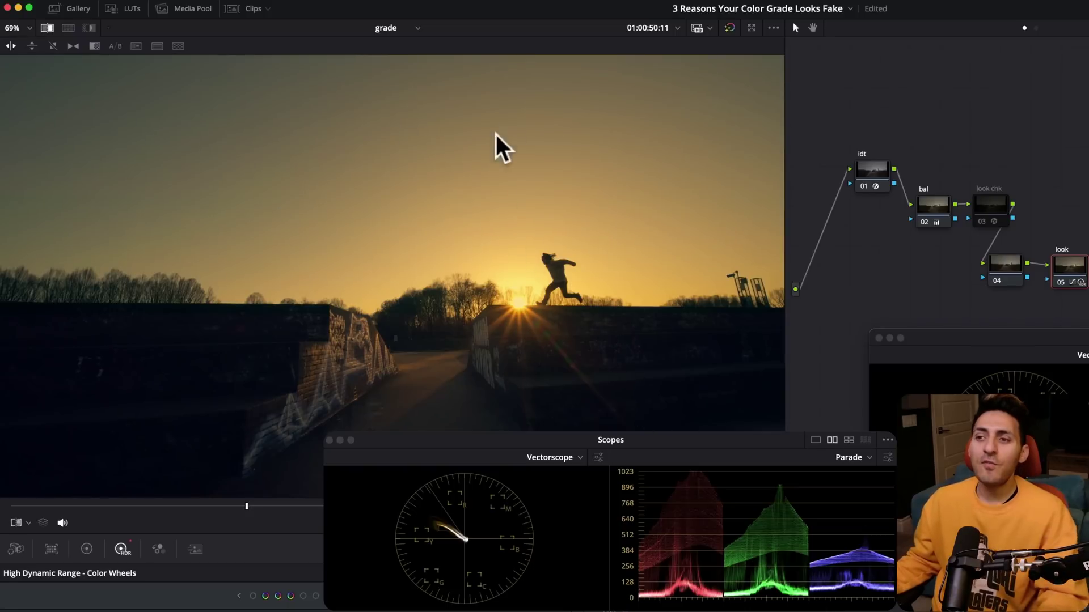
key("super+w")
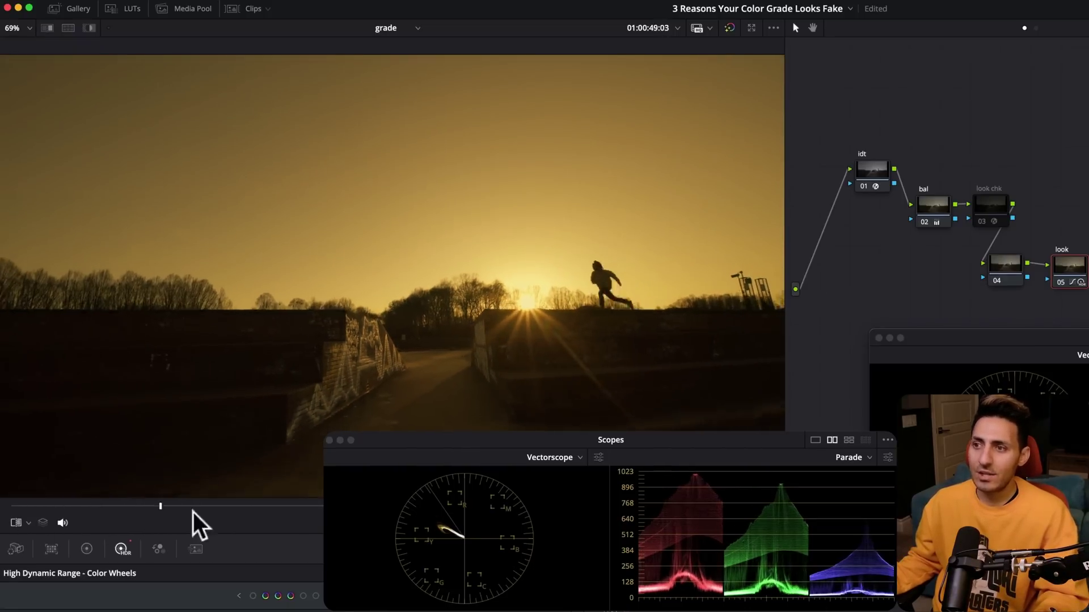
Scrub back to the runner, move look chk higher, and bypass-toggle the bal node
left_click_drag(165, 506, 223, 510)
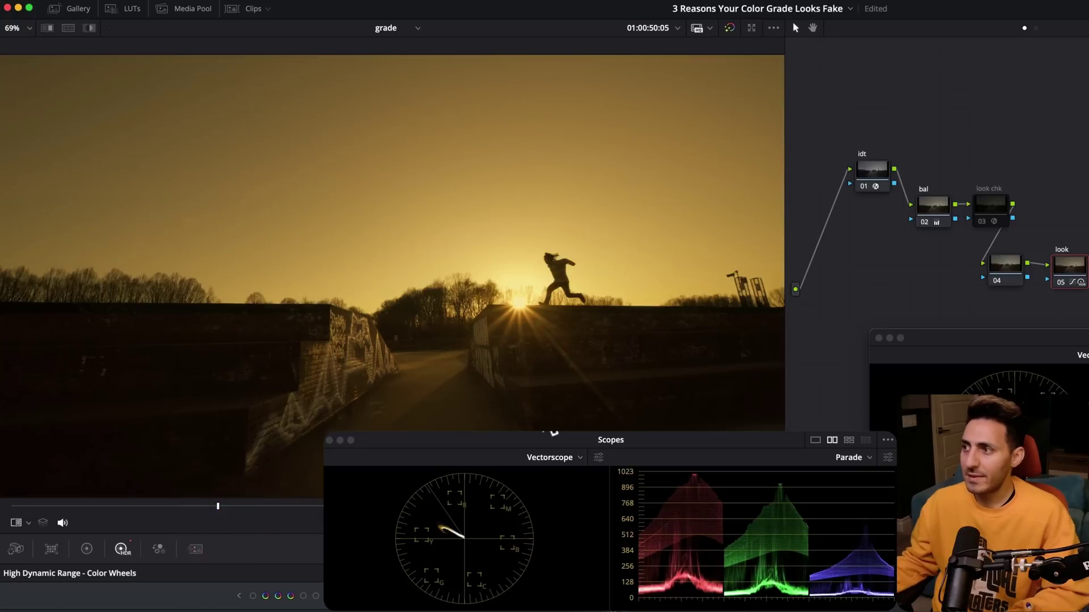
left_click_drag(990, 205, 1012, 162)
left_click(942, 209)
key("ctrl+d")
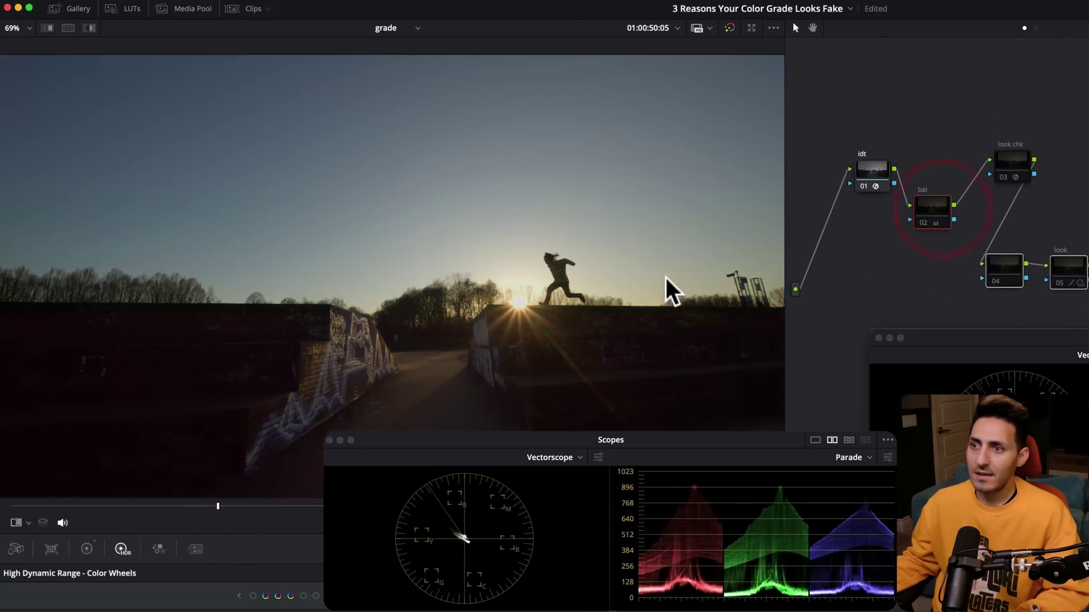
key("ctrl+d")
key("ctrl+d")
key("ctrl+d")
key("ctrl+d")
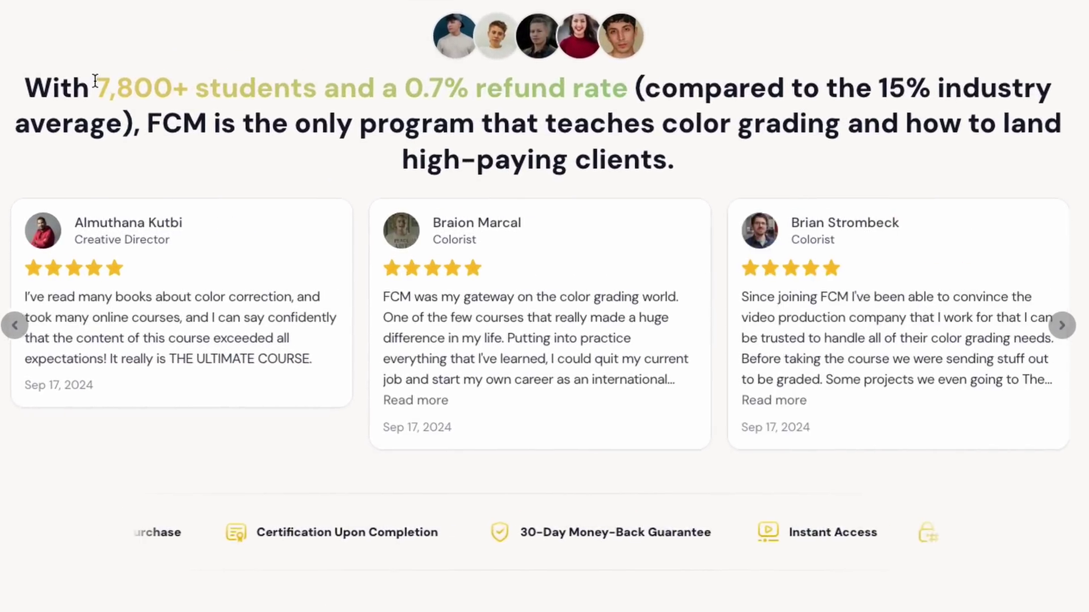
Highlight the student-count claim and community and job perks, then scroll to the testimonials
left_click_drag(96, 89, 664, 85)
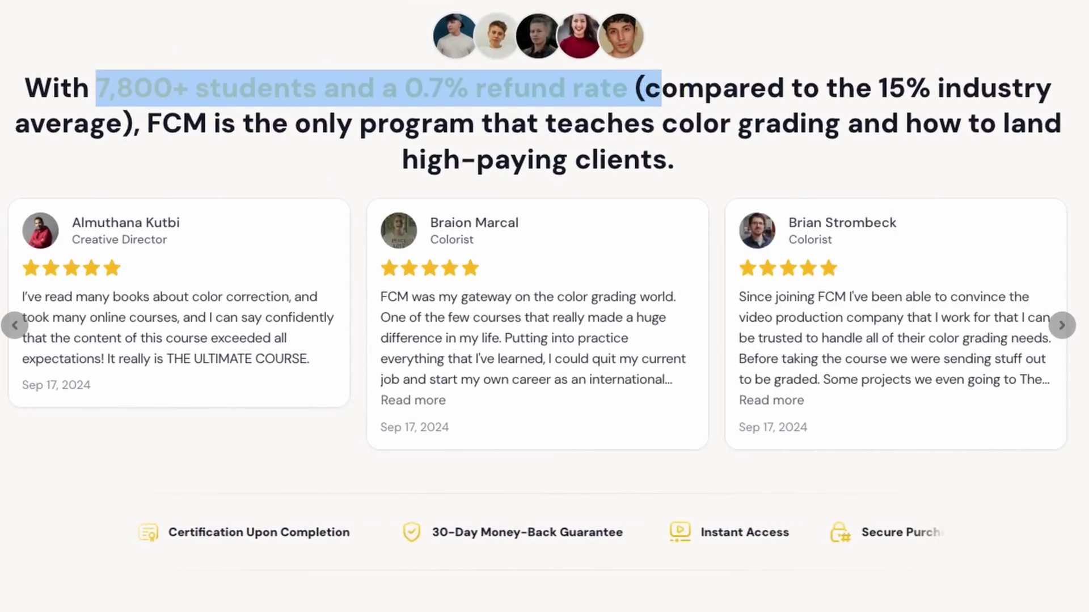
left_click_drag(61, 253, 348, 260)
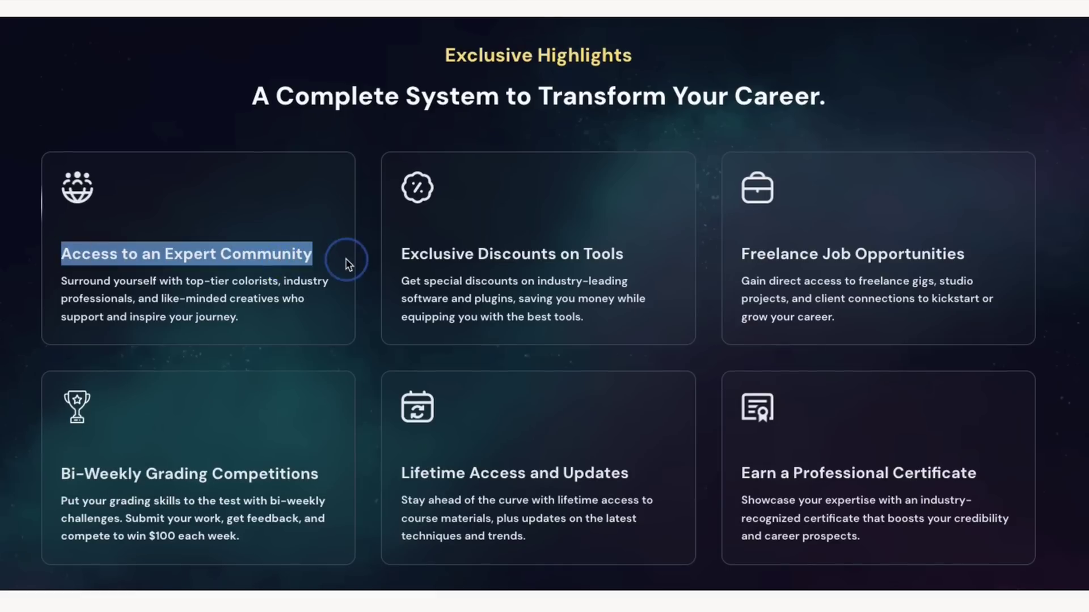
left_click_drag(741, 253, 1003, 250)
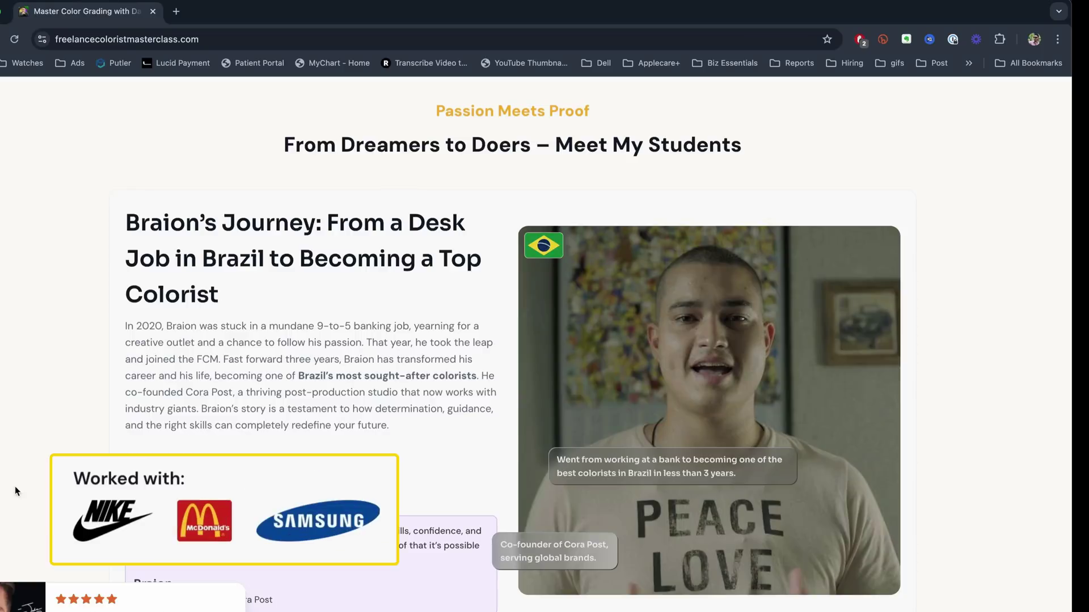
scroll(87, 483, "down", 10)
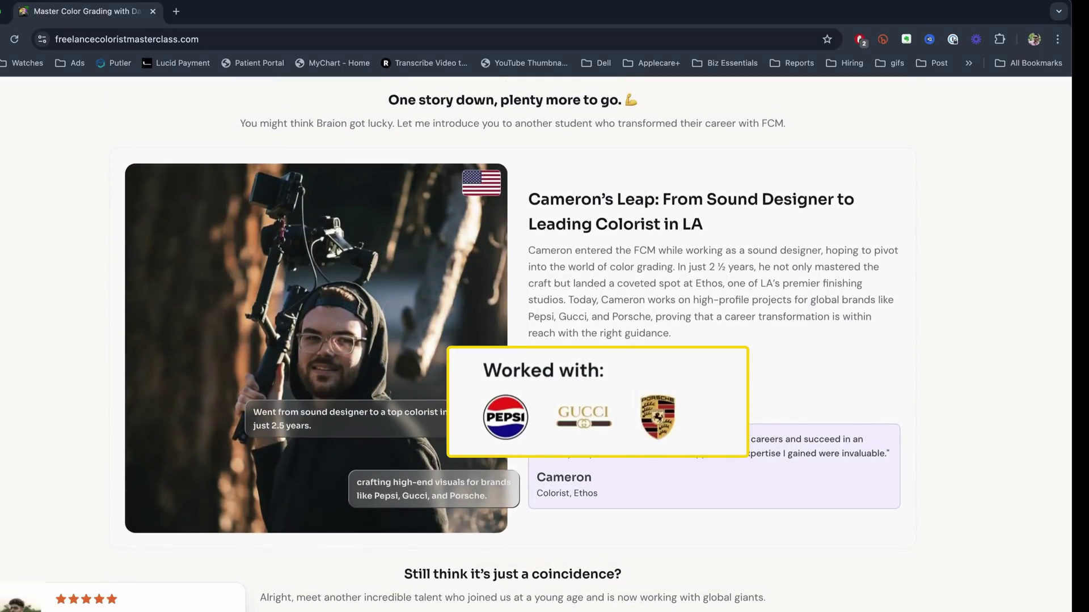
scroll(708, 373, "down", 8)
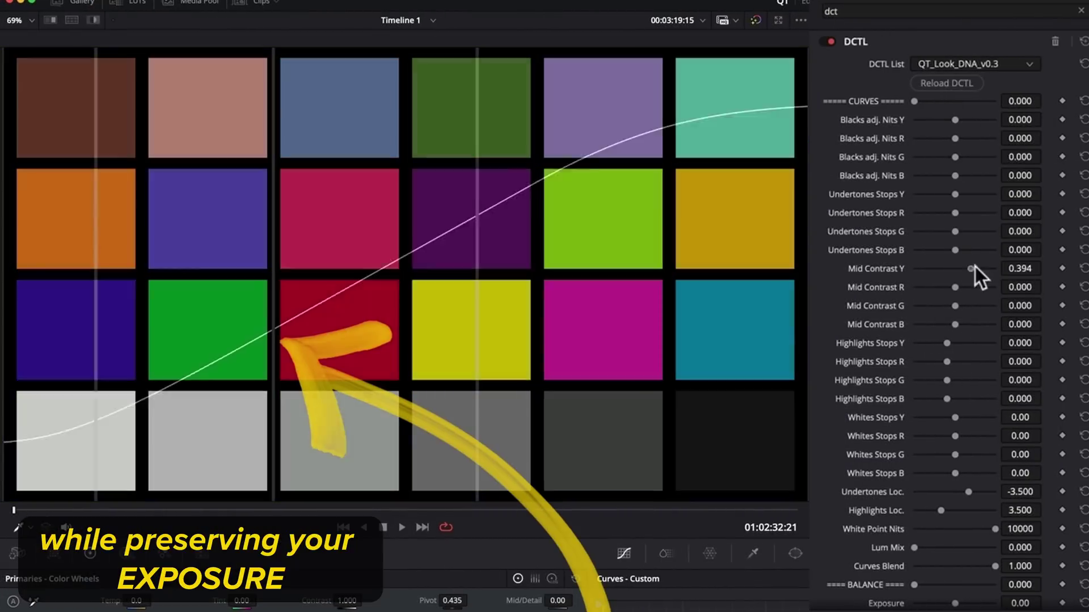
Lower Mid Contrast Y to 0.178 and toggle the DCTL to compare the chart
left_click_drag(975, 266, 961, 270)
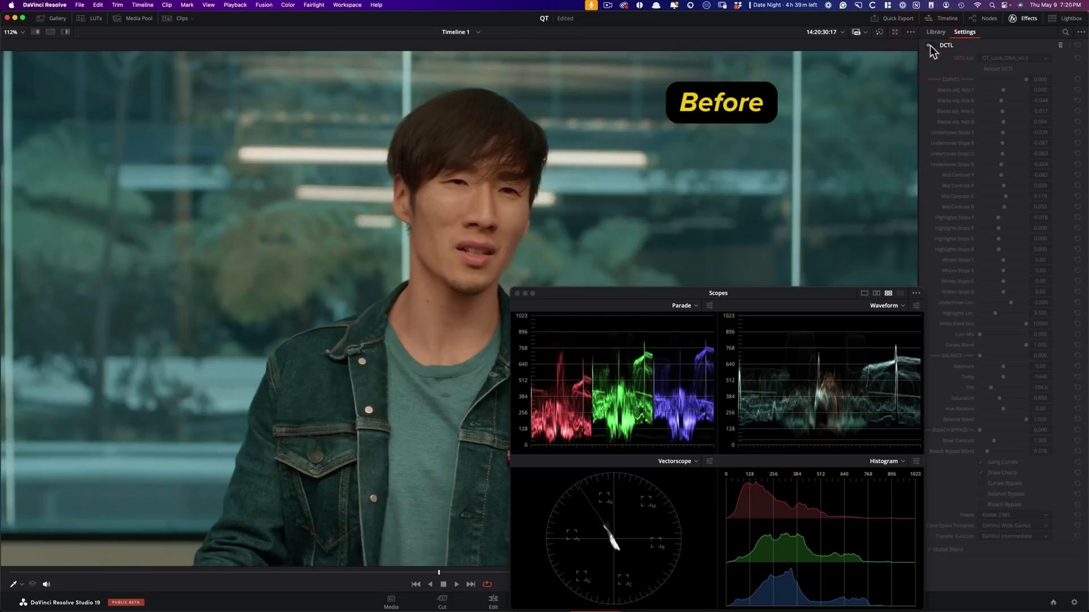
left_click(929, 46)
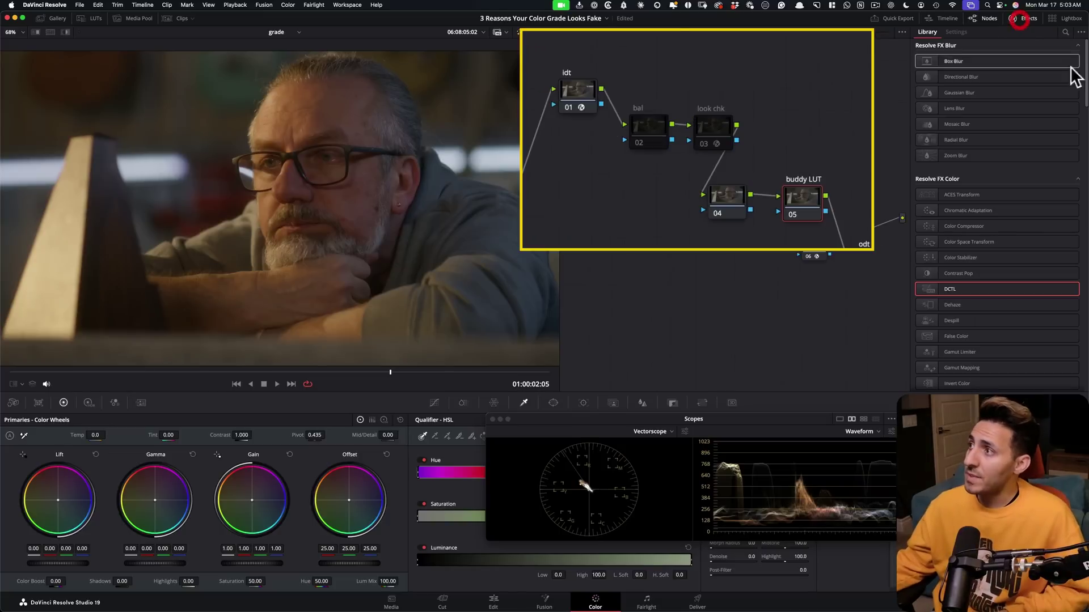
Inspect the idt and odt Color Space Transform nodes, then open the stills Gallery
left_click(657, 130)
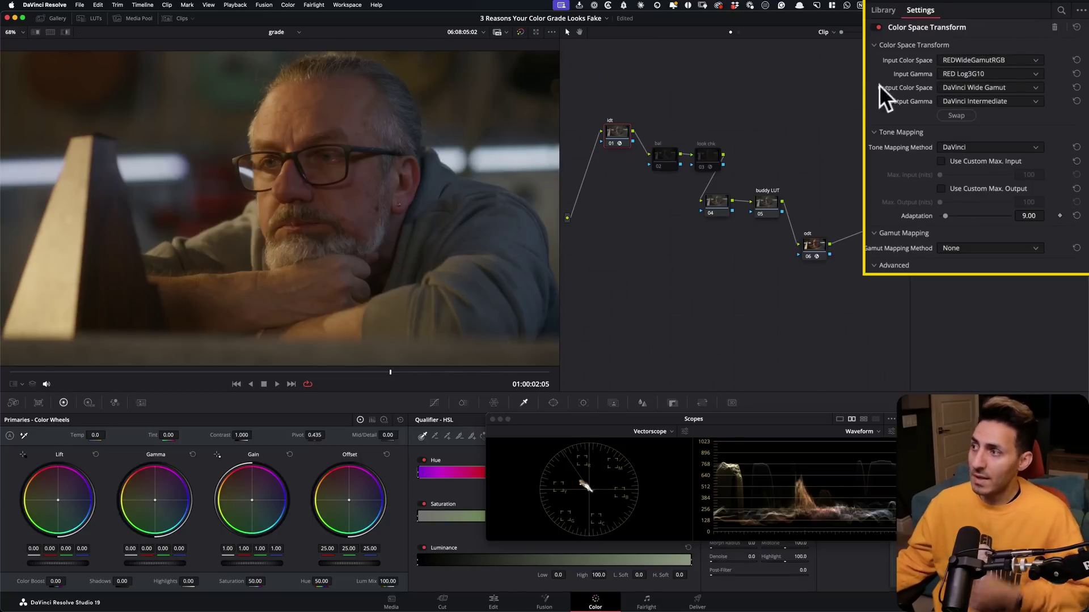
left_click(813, 244)
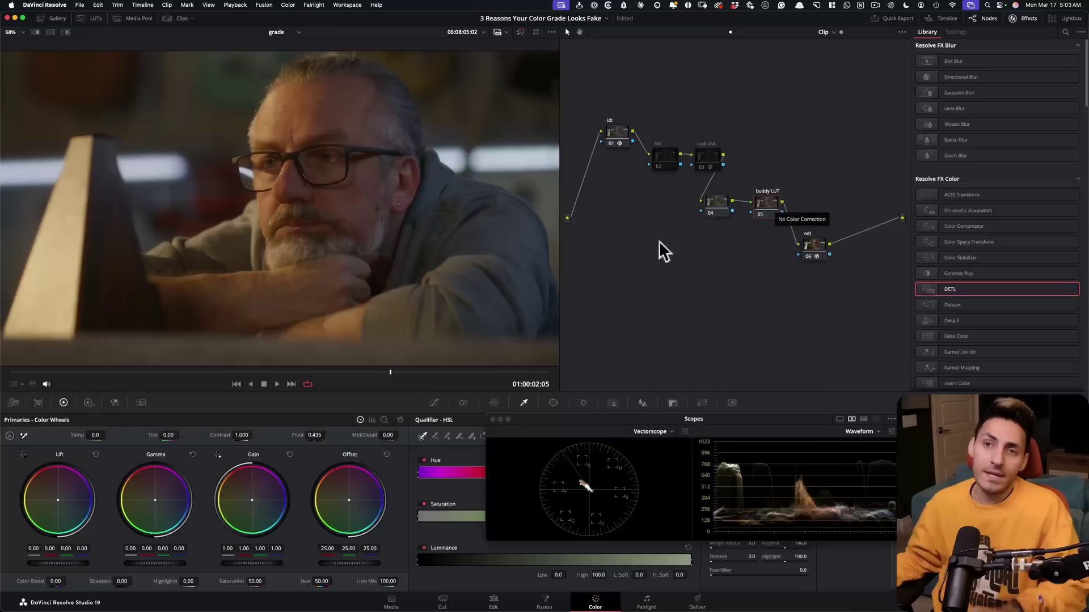
left_click(53, 18)
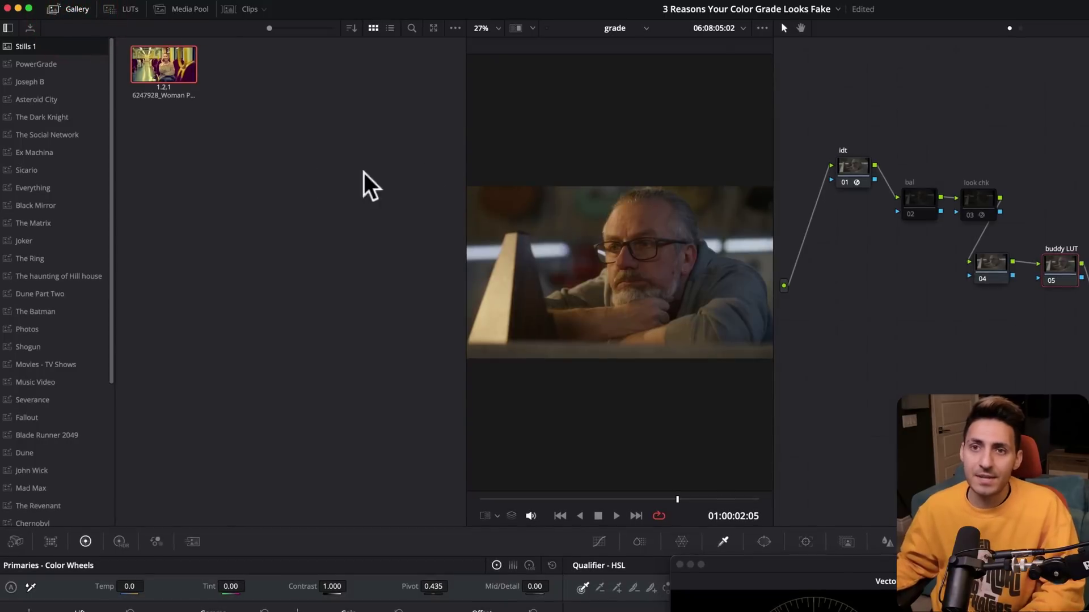
Preview the QAZI buddy LUT, apply it to node 05, and close the LUT browser
left_click(128, 9)
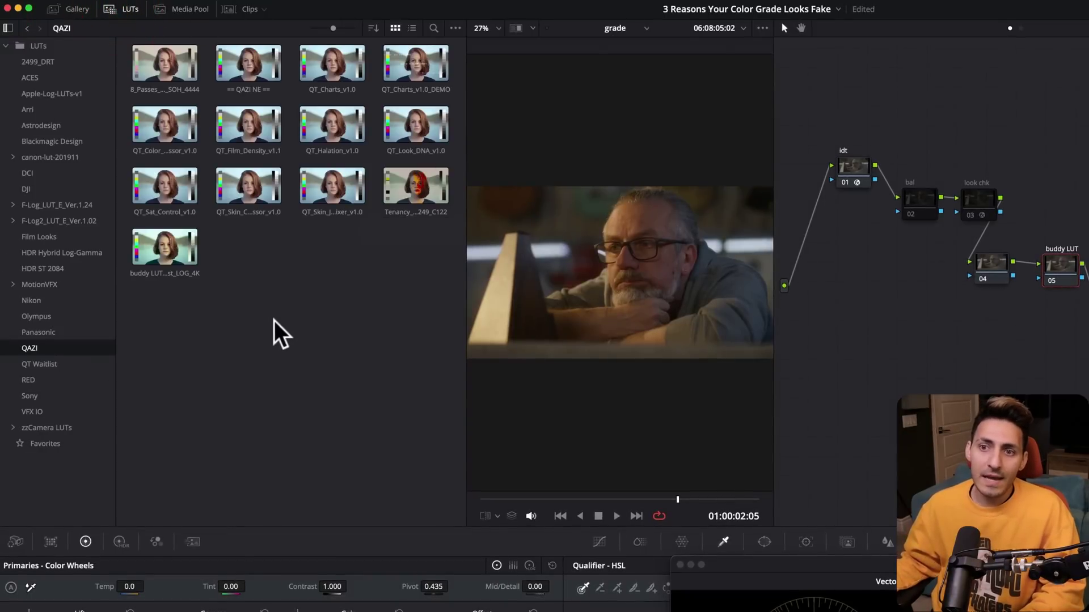
left_click(1036, 183)
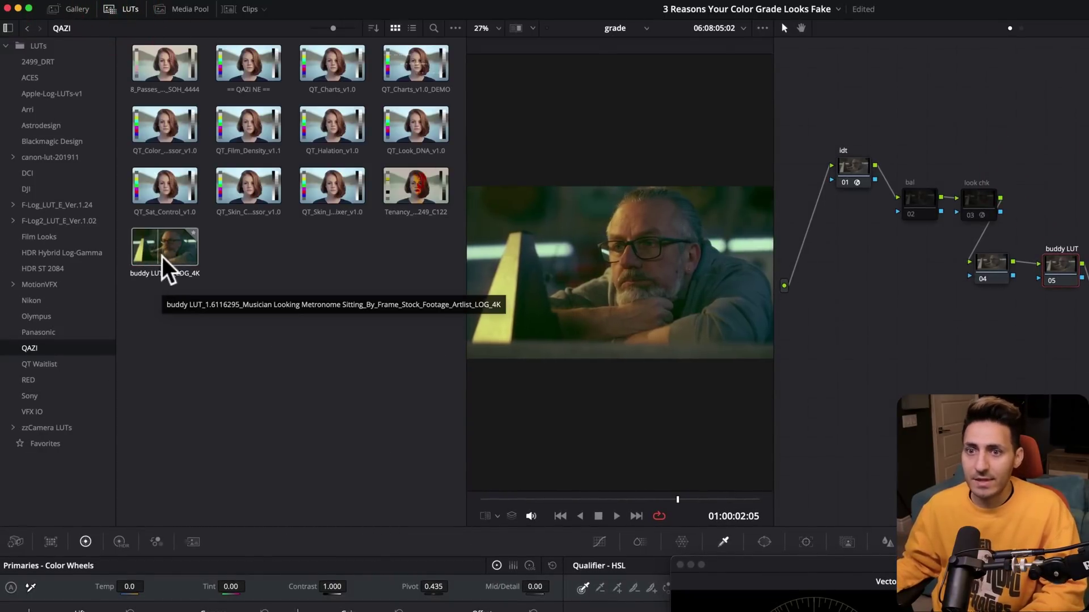
left_click_drag(1059, 277, 1060, 278)
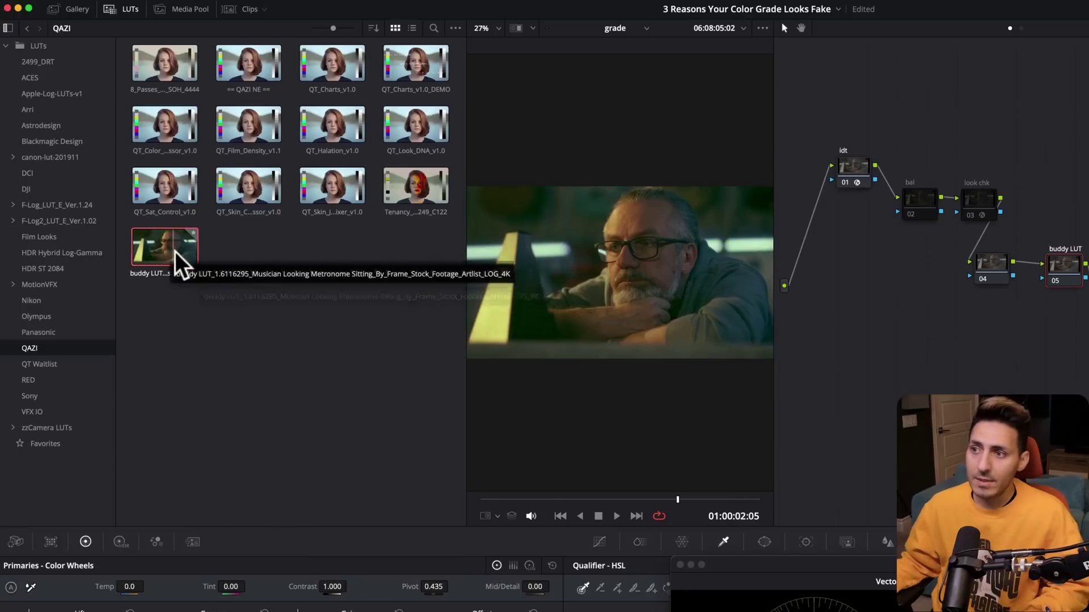
left_click(258, 321)
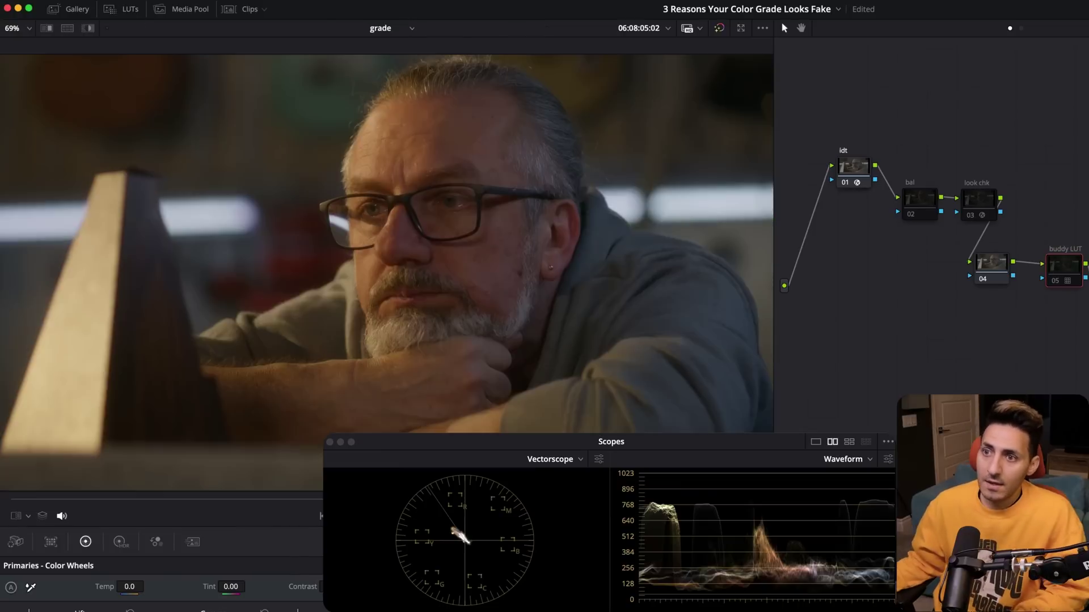
Replay the shot and compare the portrait with the buddy LUT node off and back on
key("super+d")
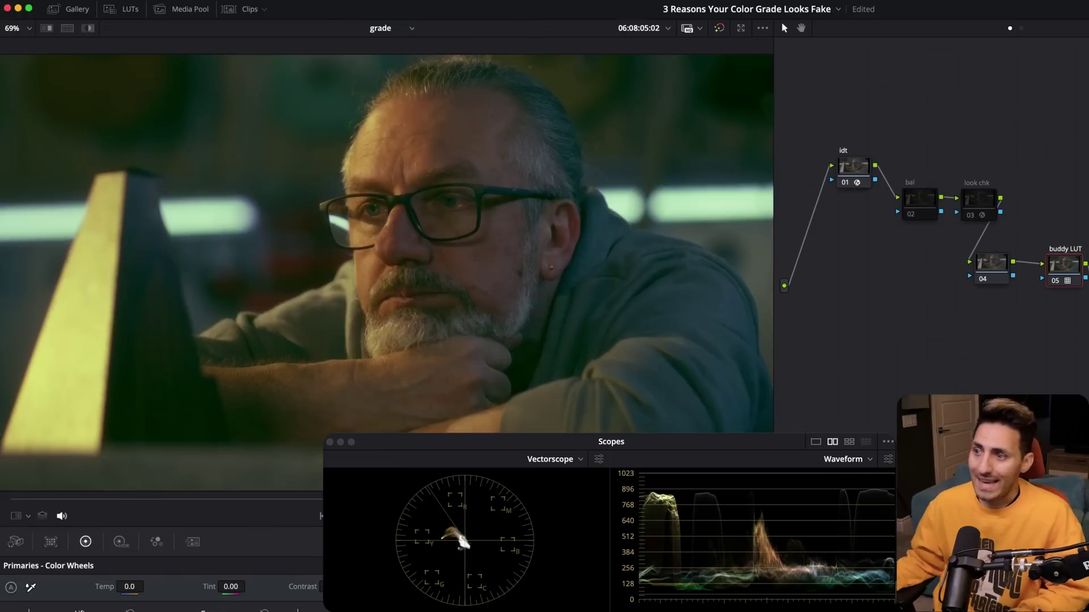
mouse_move(778, 529)
left_mouse_down()
mouse_move(685, 583)
mouse_move(709, 527)
left_mouse_up()
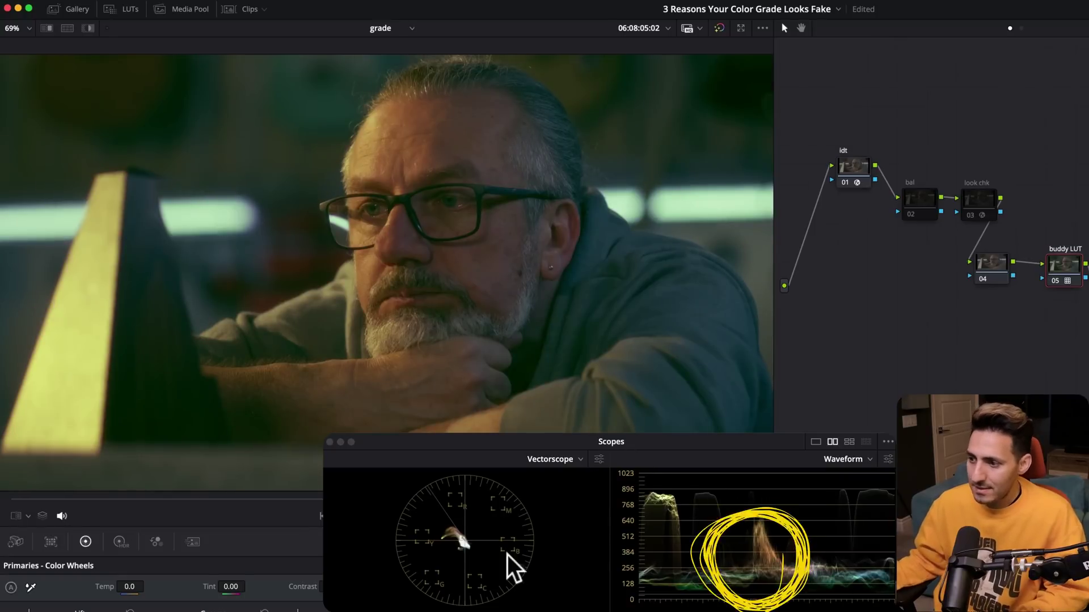
left_click_drag(510, 566, 471, 550)
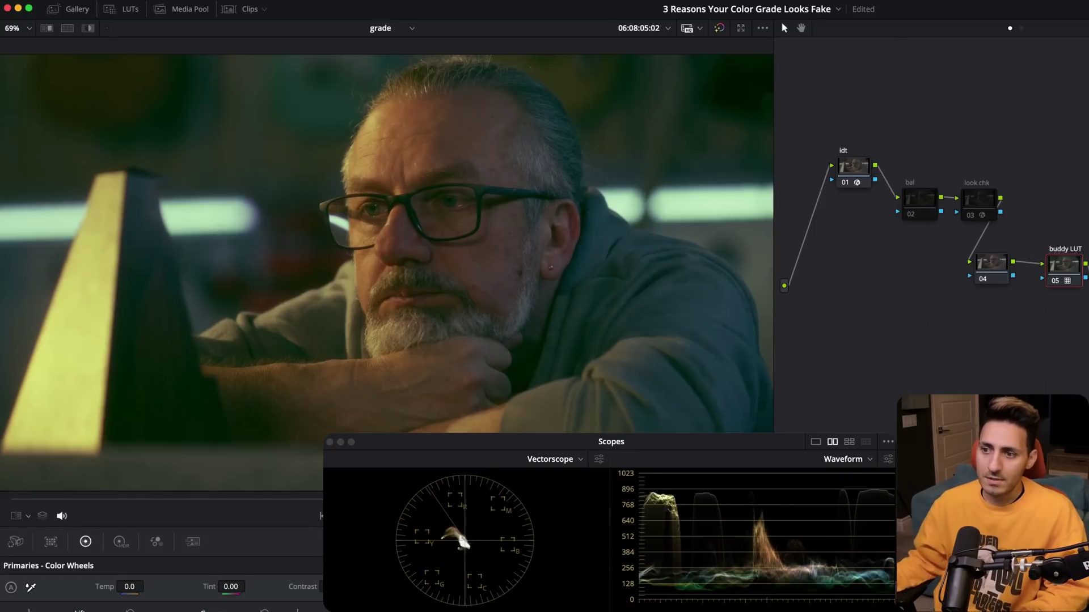
left_click(165, 499)
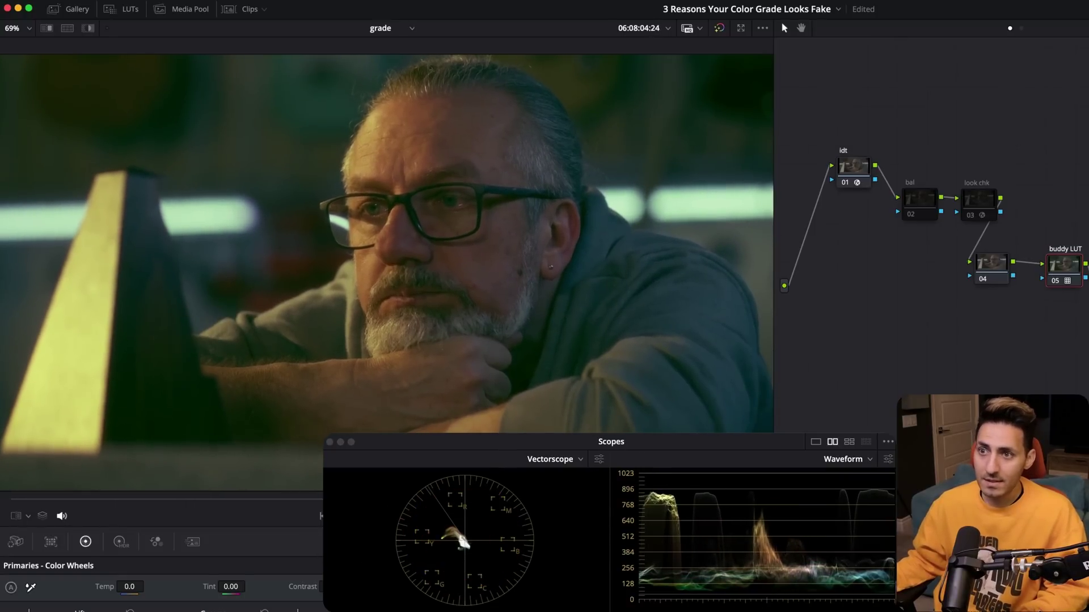
left_click_drag(838, 147, 876, 149)
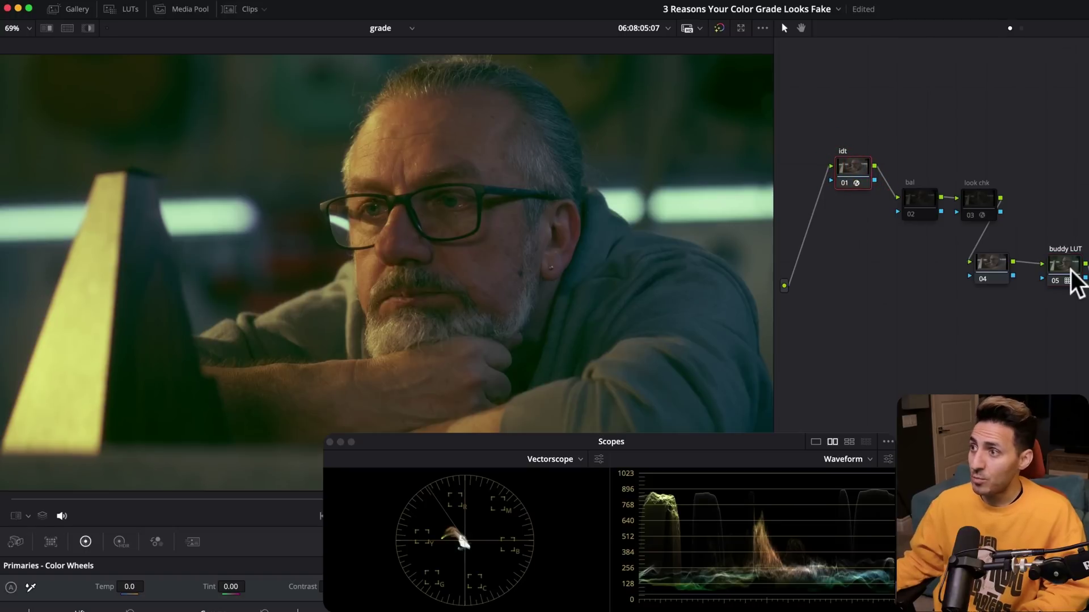
left_click_drag(1066, 278, 1060, 292)
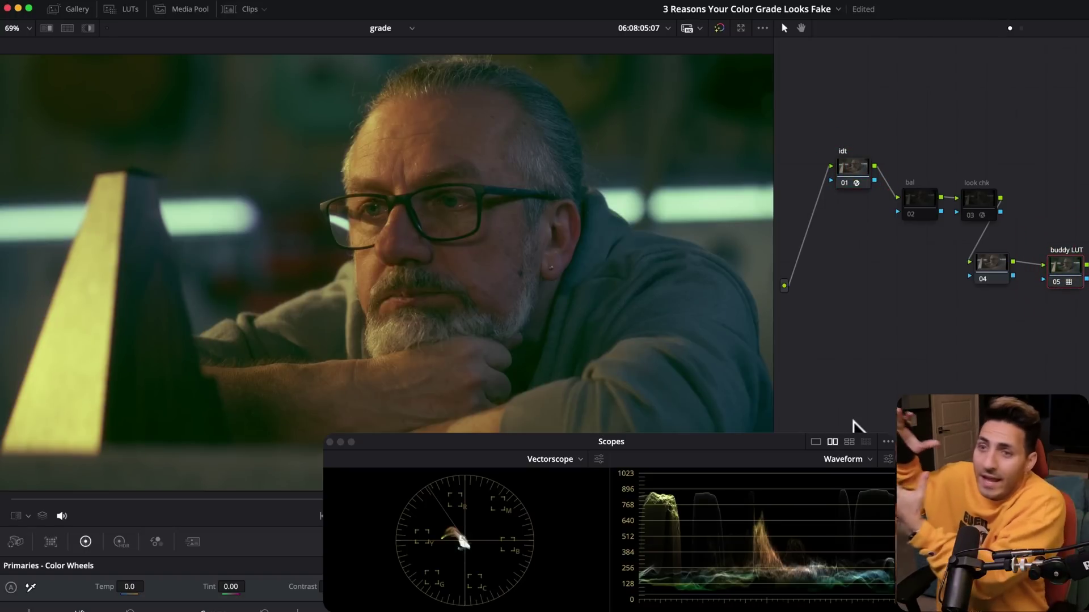
key("super+d")
key("super+d")
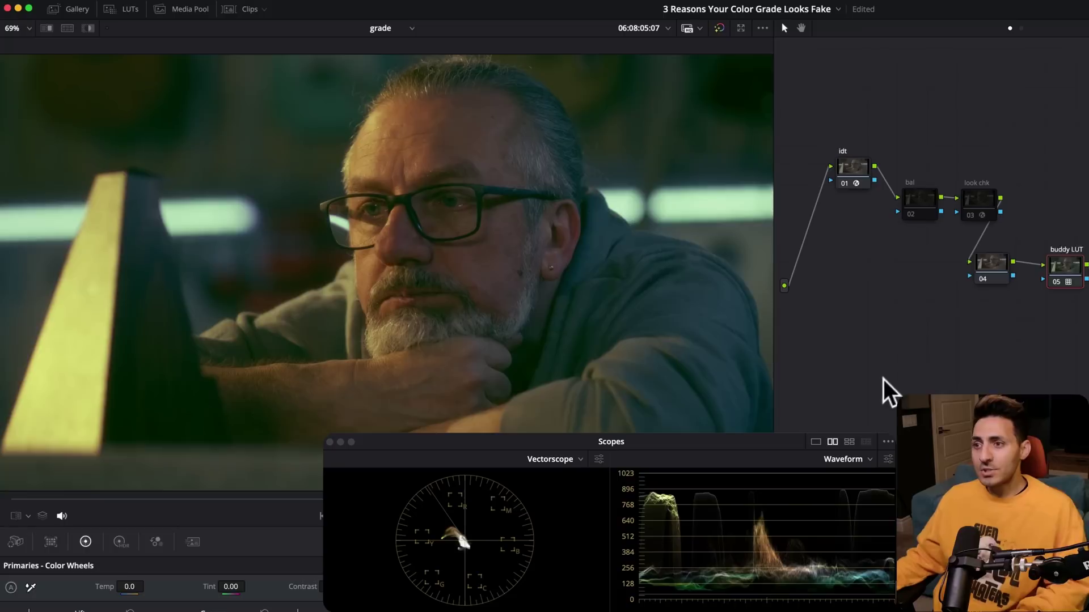
key("super+d")
key("super+d")
key("super+d")
key("super+d")
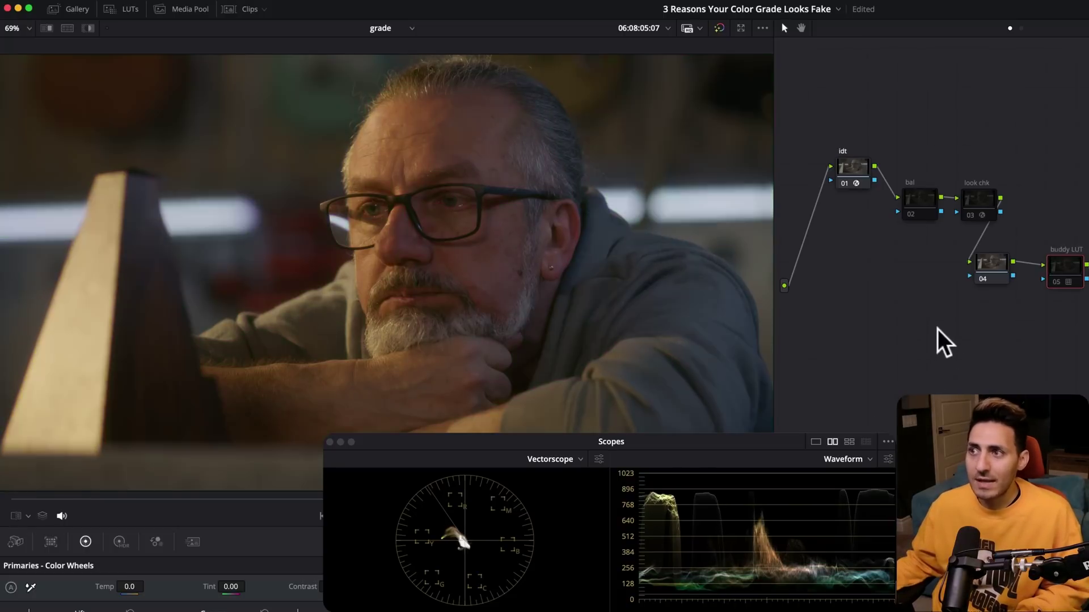
Switch the right scope from Waveform to Parade and compare the buddy LUT in the parade
left_click(855, 459)
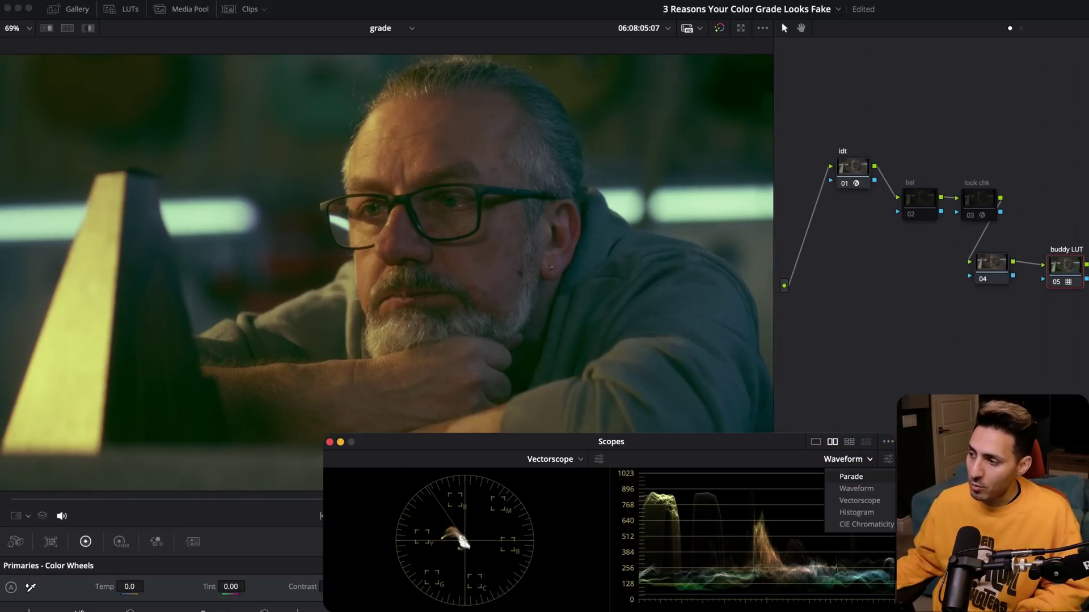
left_click(872, 476)
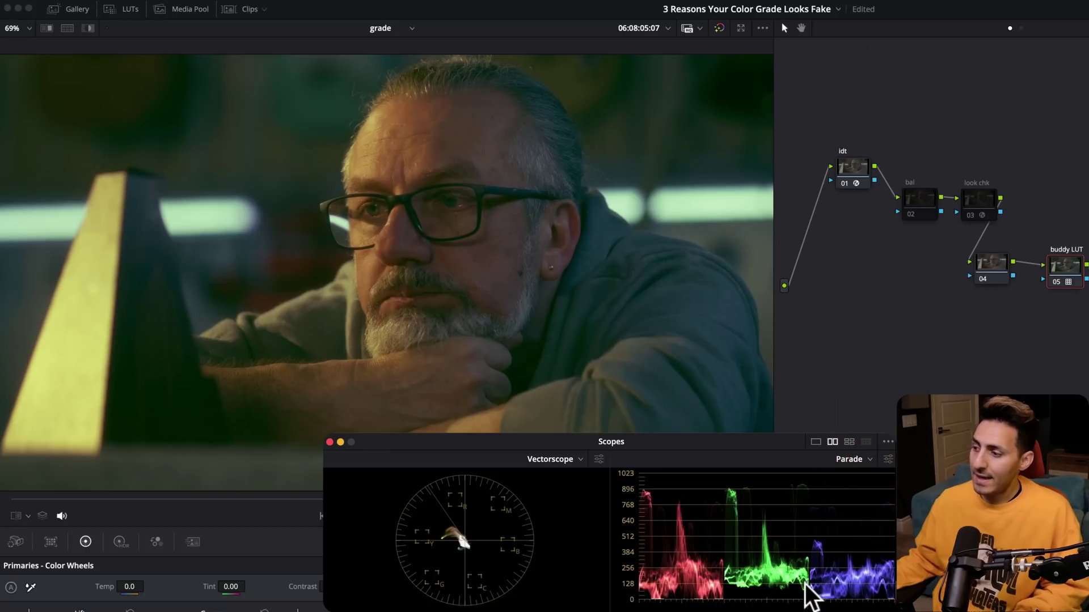
key("ctrl+d")
key("ctrl+d")
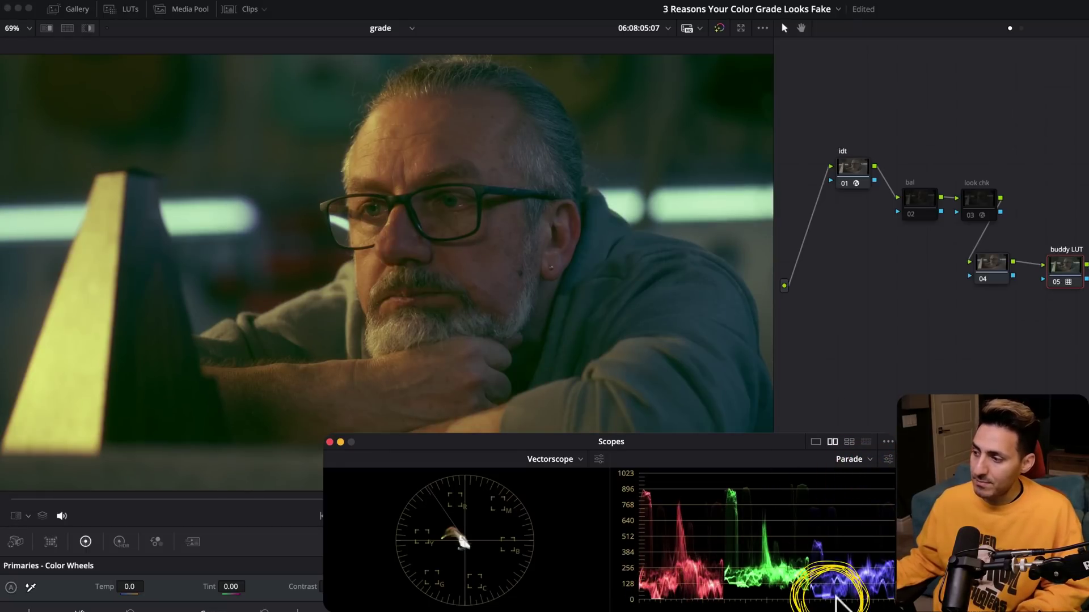
key("ctrl+d")
key("ctrl+d")
key("ctrl+d")
key("ctrl+d")
key("ctrl+d")
key("ctrl+d")
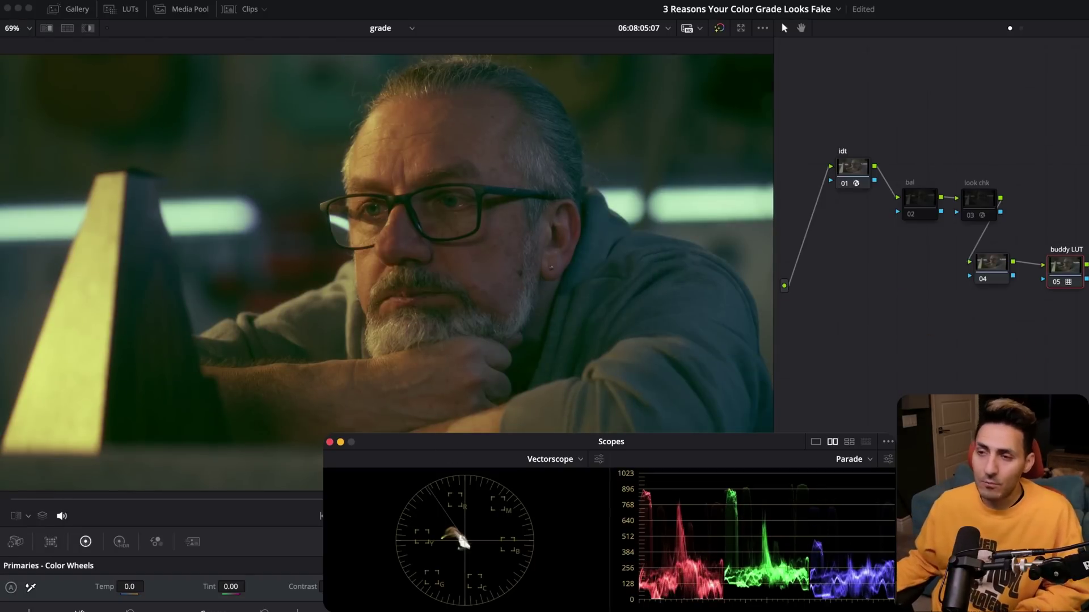
scroll(574, 379, "up", 10)
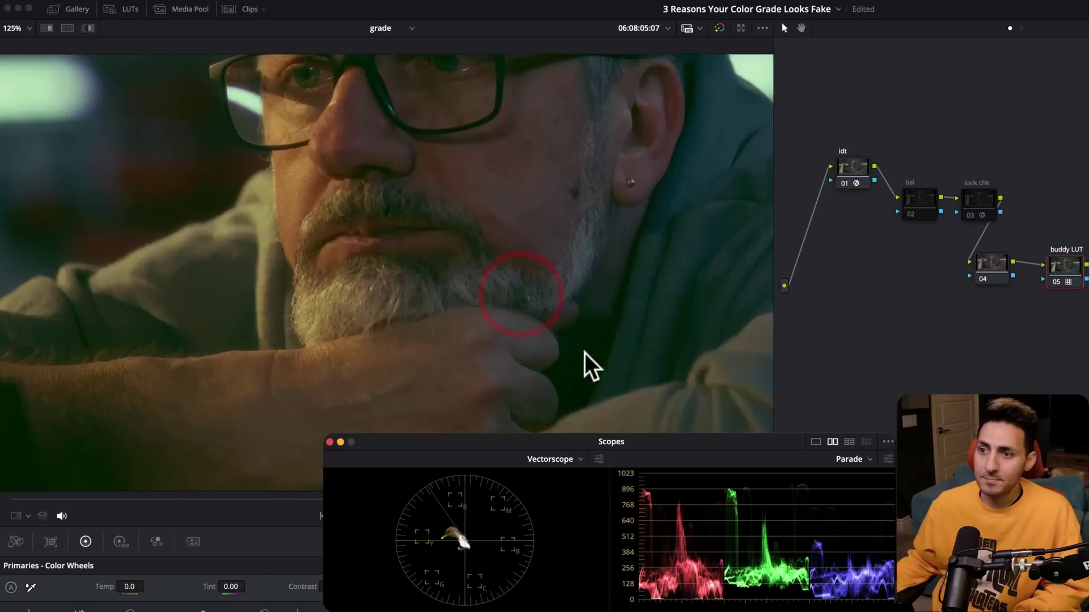
scroll(615, 382, "up", 5)
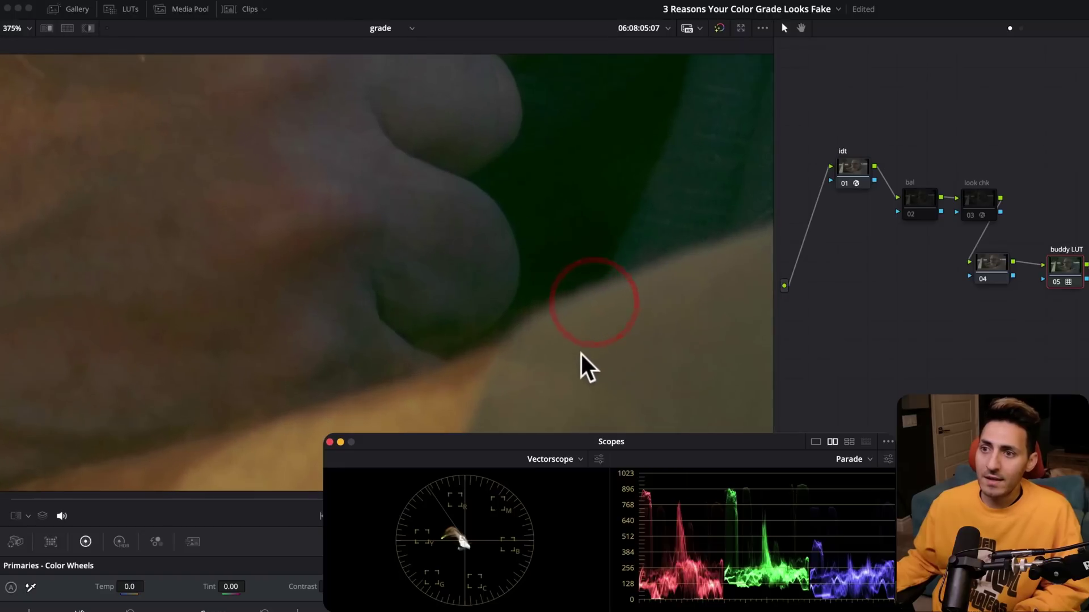
left_click(565, 375)
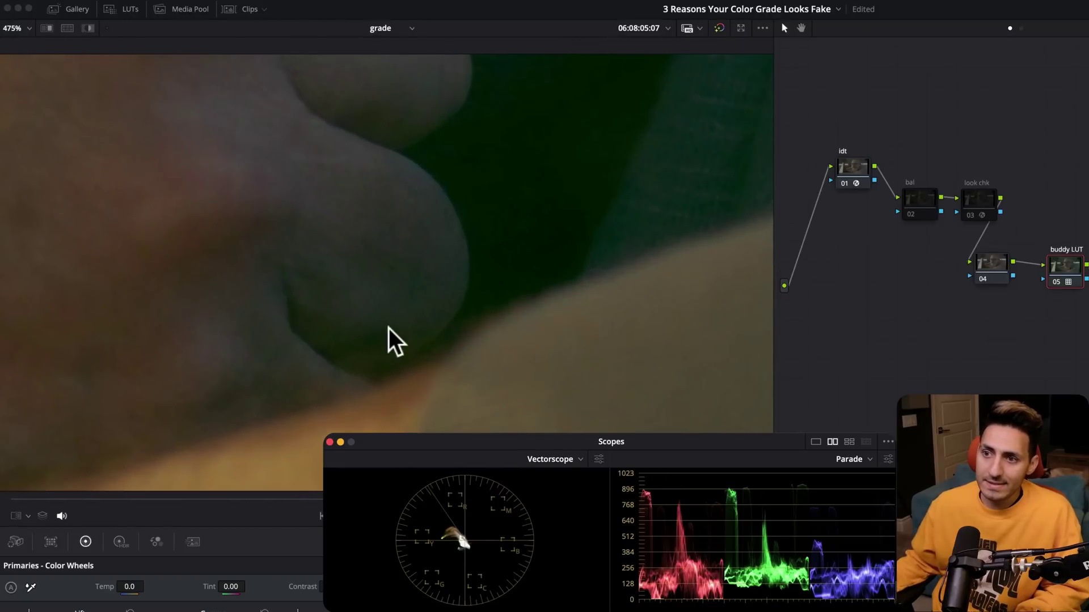
key("ctrl+d")
key("ctrl+d")
key("ctrl+d")
key("ctrl+d")
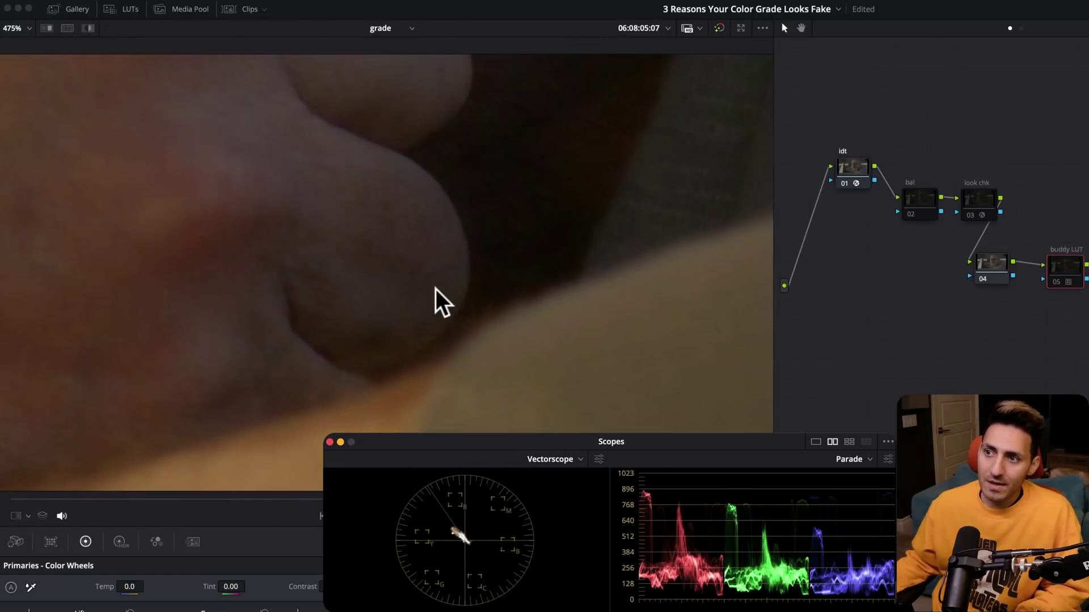
scroll(537, 251, "up", 1)
left_click_drag(537, 250, 509, 388)
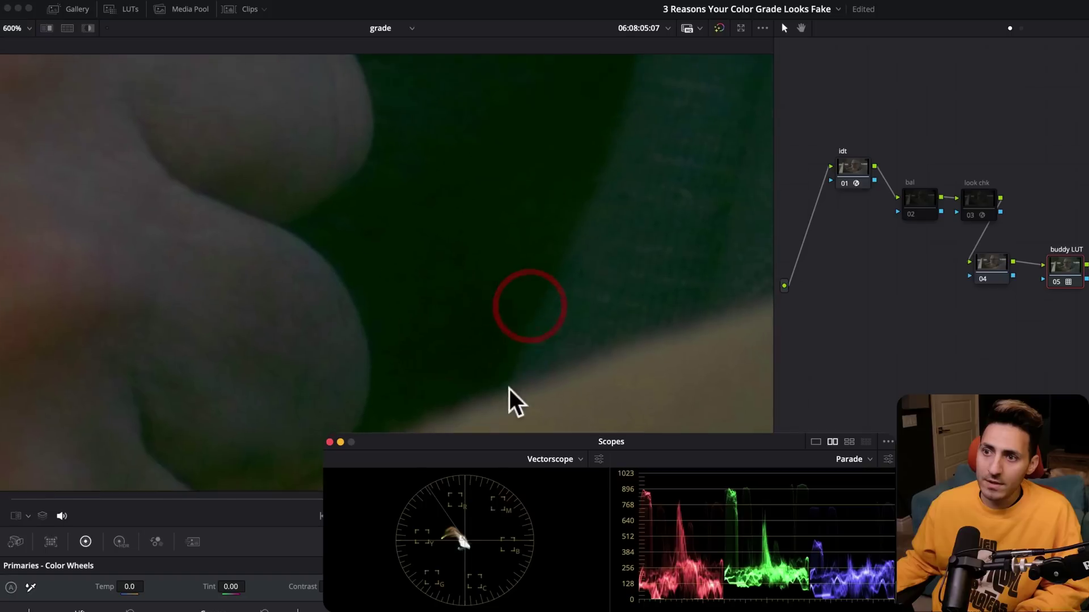
scroll(510, 389, "up", 1)
scroll(629, 151, "down", 5)
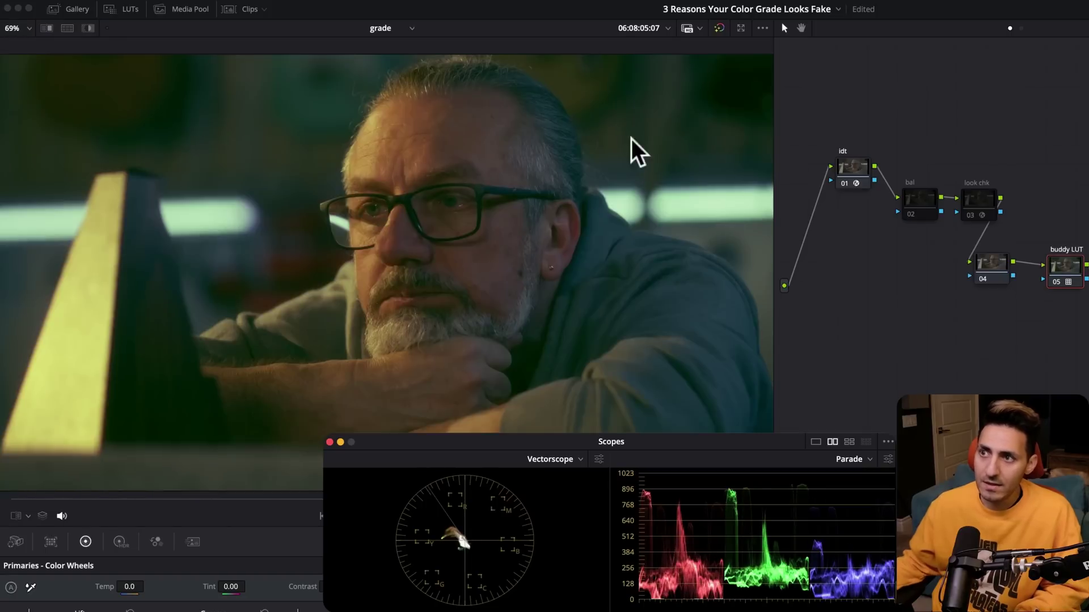
scroll(493, 315, "up", 4)
left_click_drag(389, 311, 584, 317)
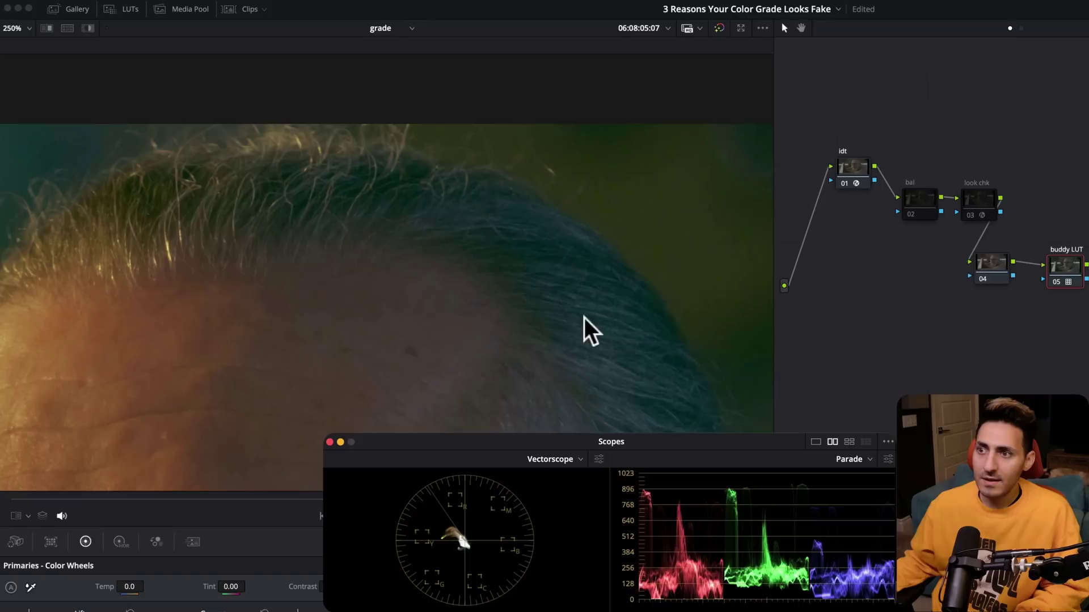
left_click_drag(479, 328, 493, 316)
left_click_drag(427, 197, 484, 358)
left_click_drag(469, 175, 518, 272)
left_click_drag(526, 316, 460, 247)
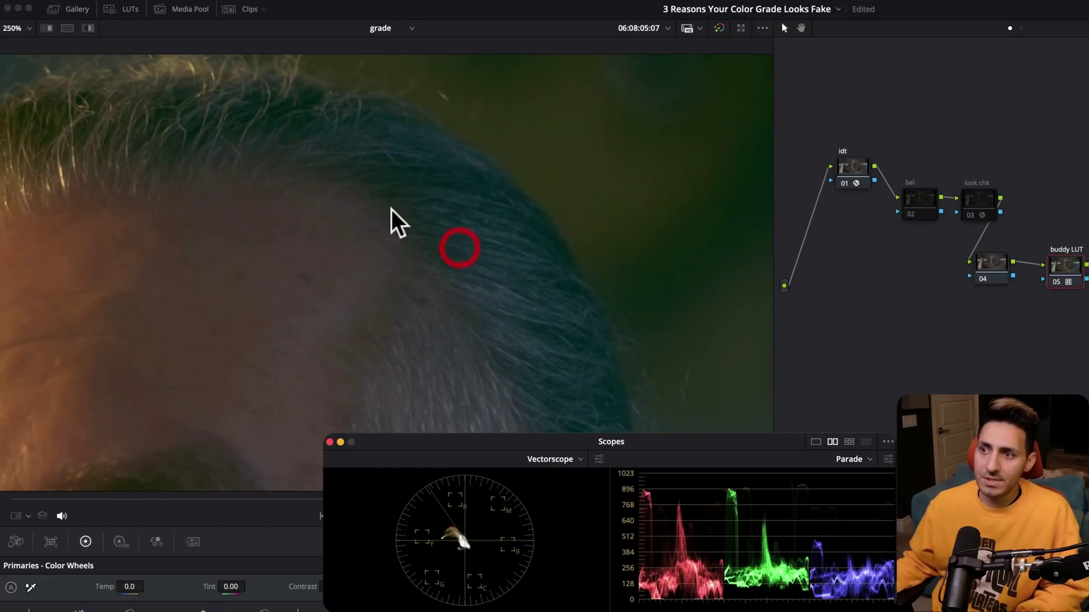
left_click_drag(599, 322, 552, 186)
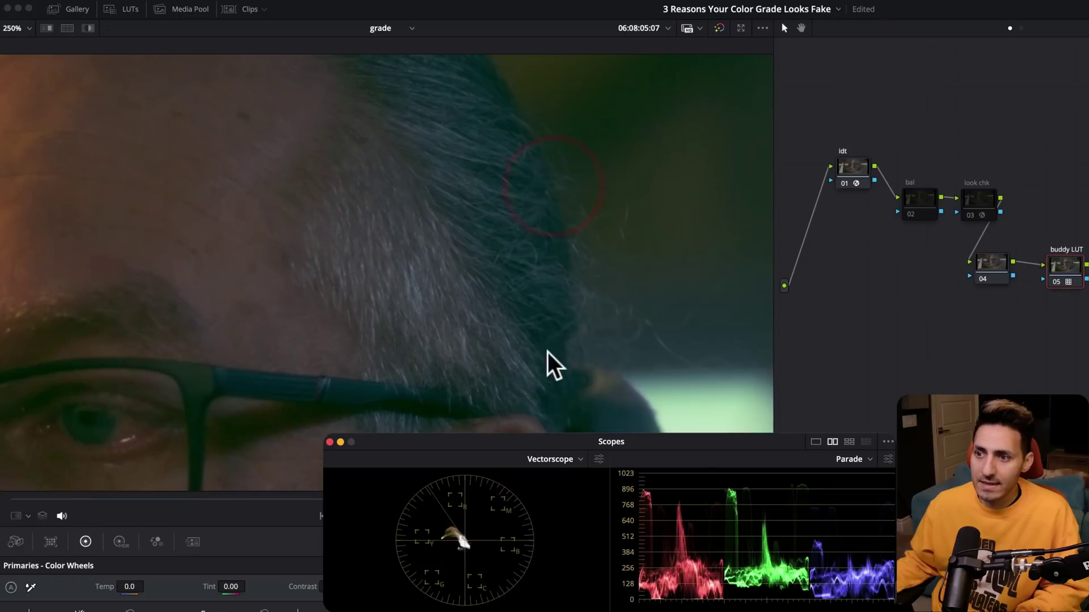
left_click_drag(430, 267, 437, 538)
left_click_drag(480, 278, 204, 268)
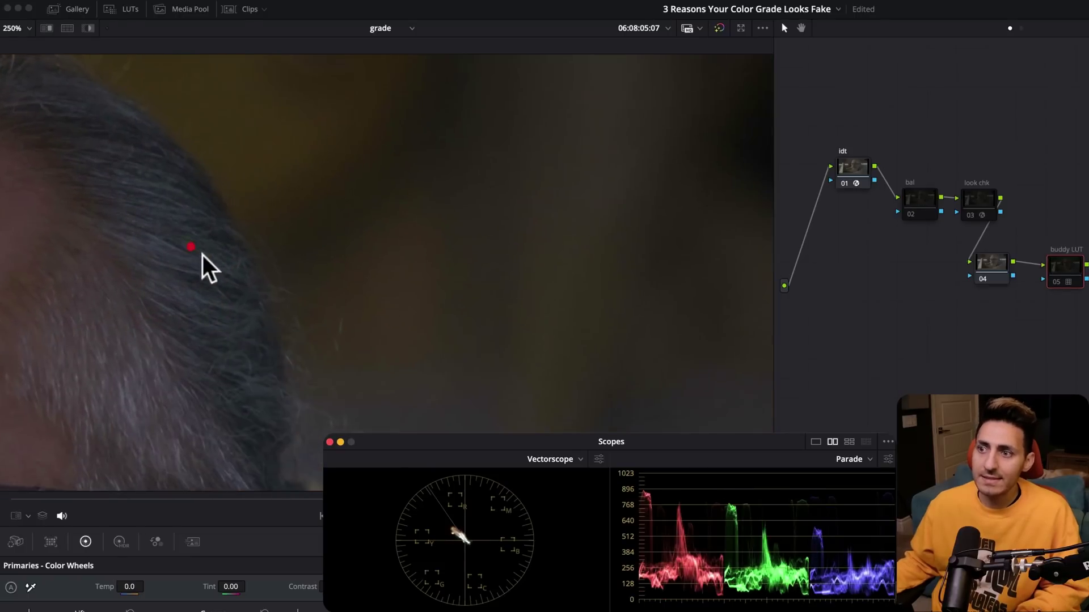
scroll(204, 267, "down", 5)
left_click_drag(571, 315, 67, 399)
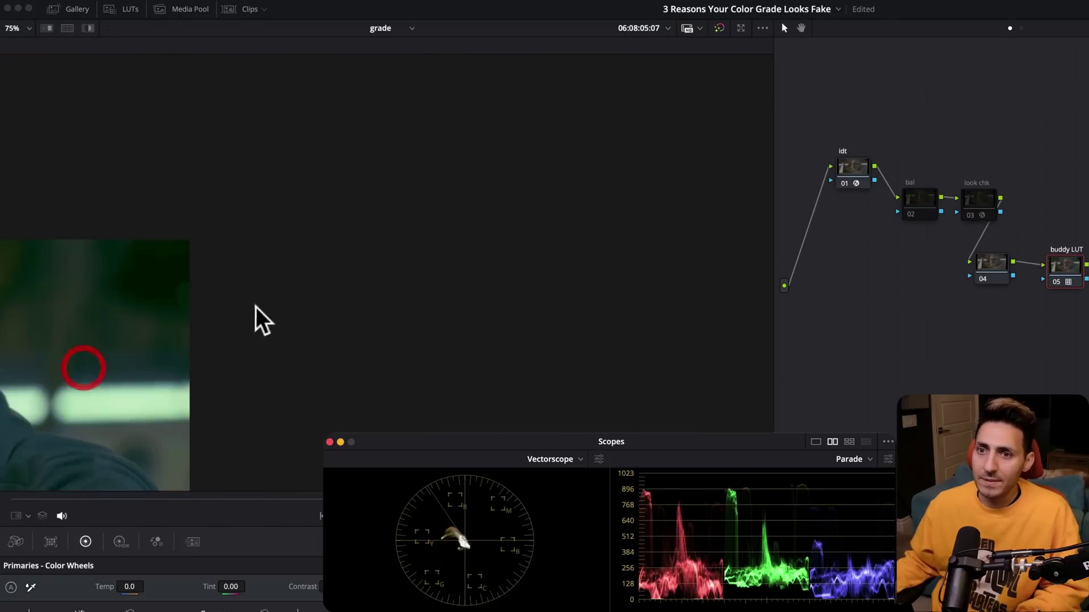
scroll(49, 352, "up", 5)
left_click(835, 334)
left_click_drag(277, 267, 418, 318)
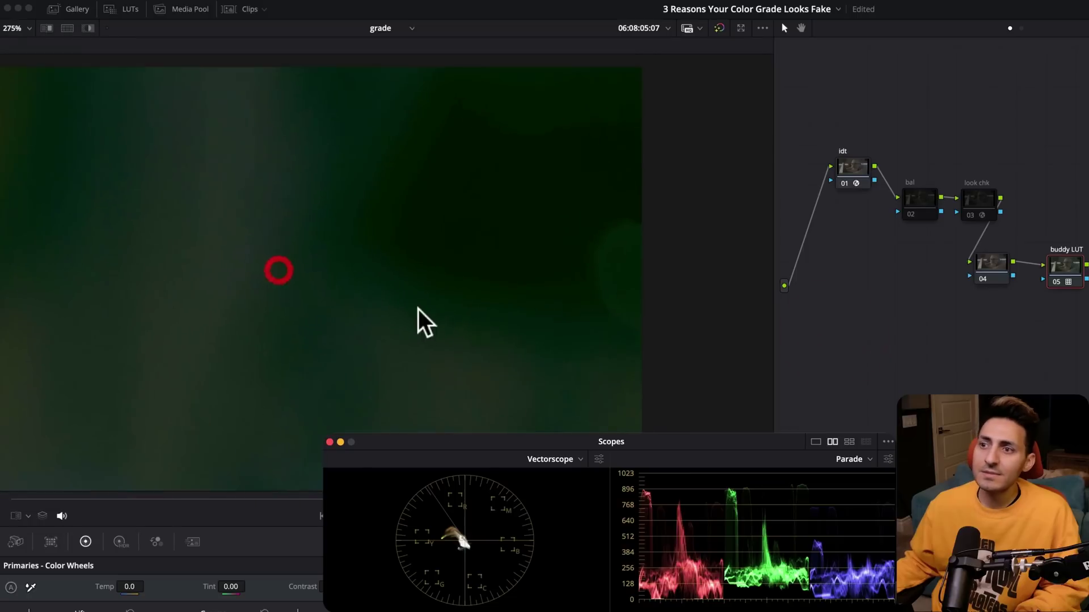
scroll(425, 424, "up", 4)
key("ctrl+d")
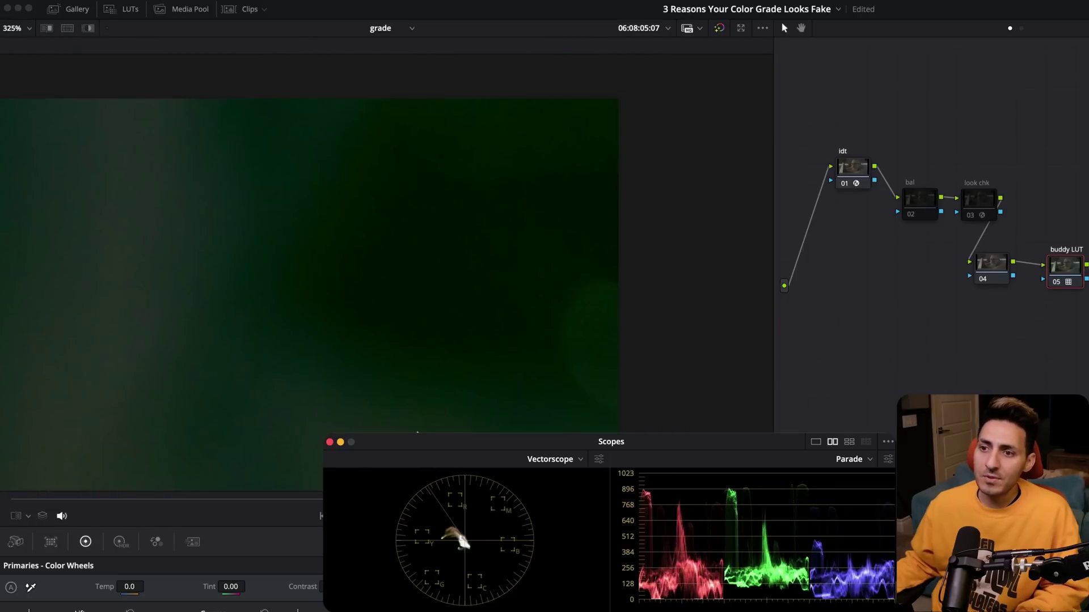
left_click_drag(430, 406, 533, 403)
key("ctrl+d")
key("ctrl+d")
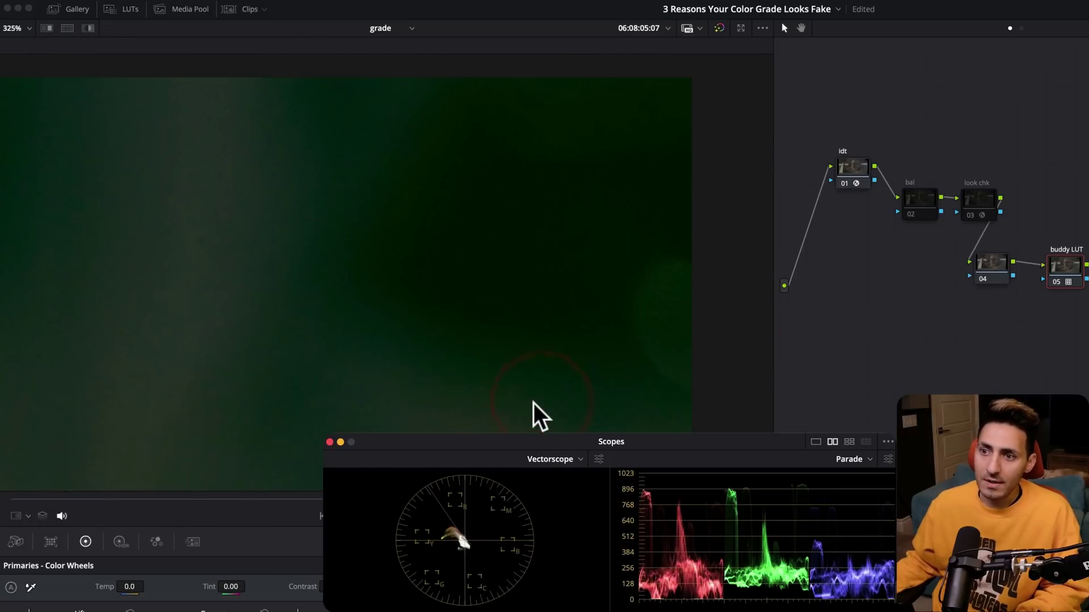
key("shift+z")
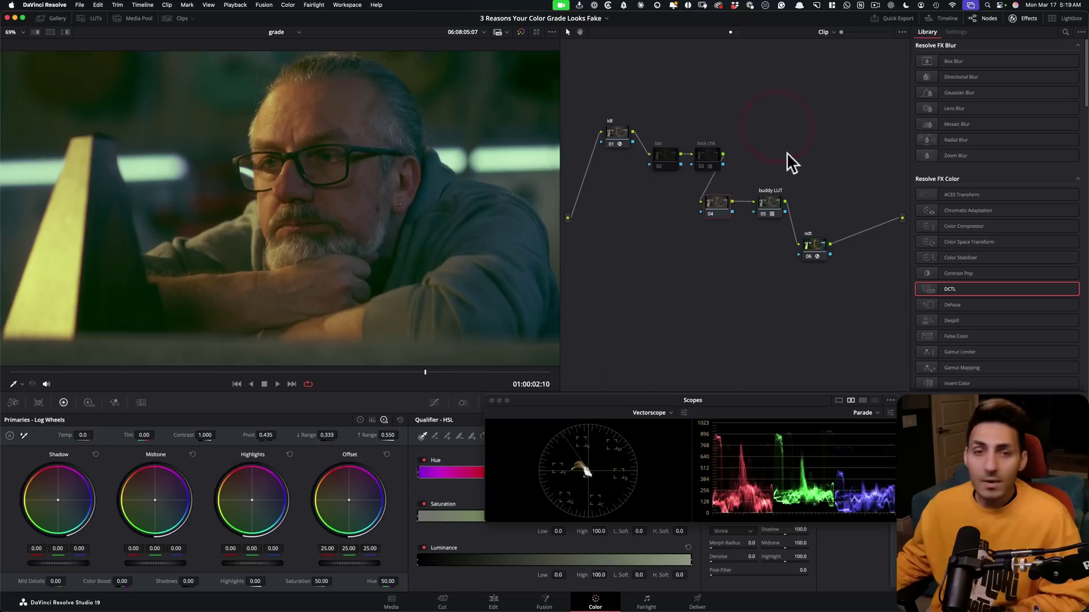
Tick Exposure Ramp in node 03 look chk's QT_Charts_v1.0 DCTL settings
left_click_drag(787, 152, 714, 121)
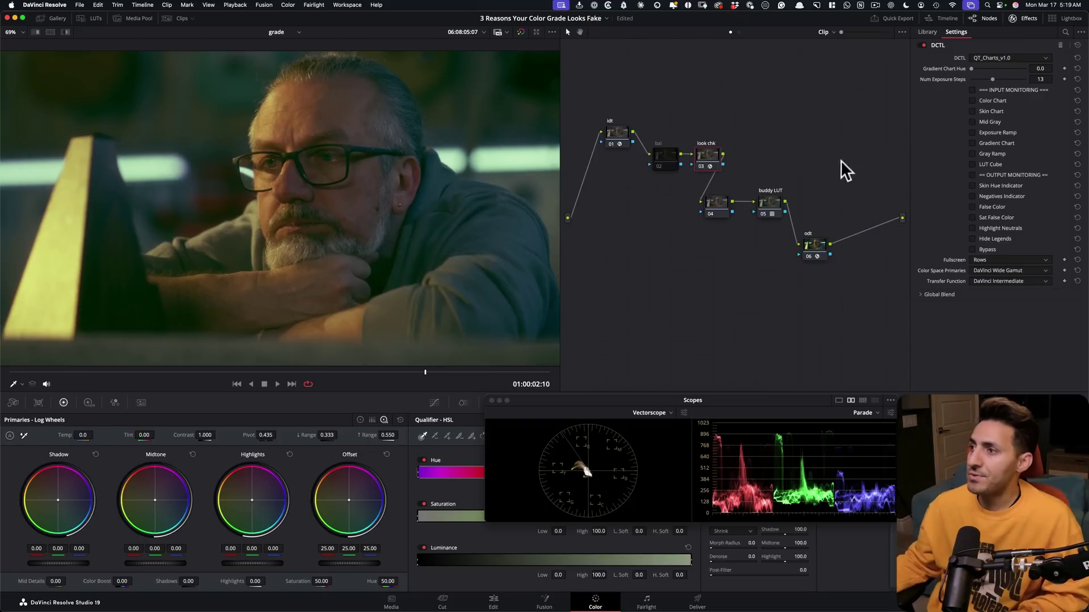
left_click(971, 132)
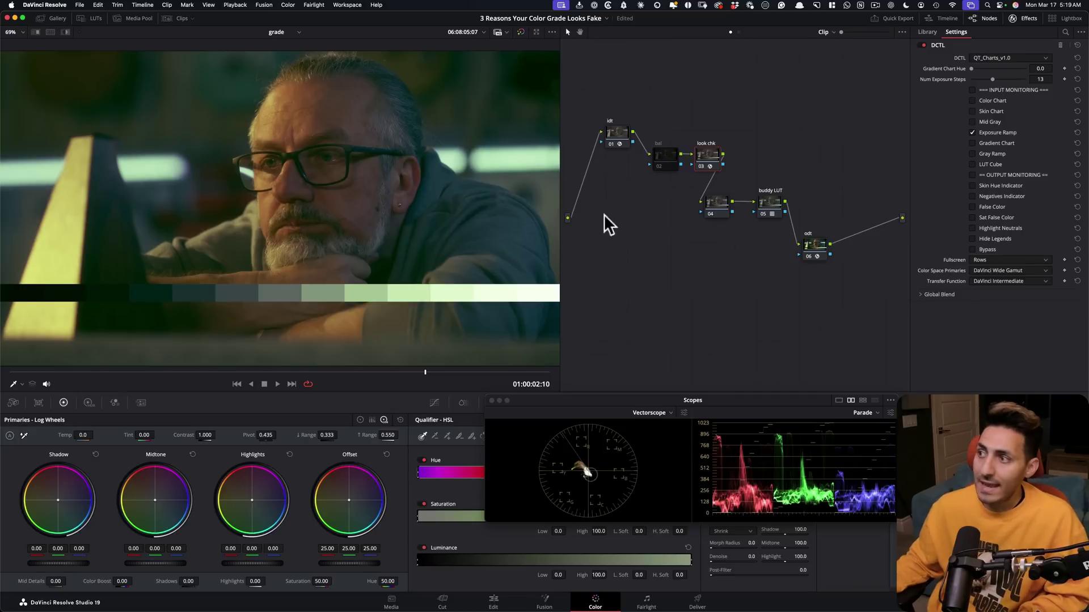
View the exposure-ramp chart fullscreen with the buddy LUT bypassed and restored, zooming into the dark steps
left_click(985, 330)
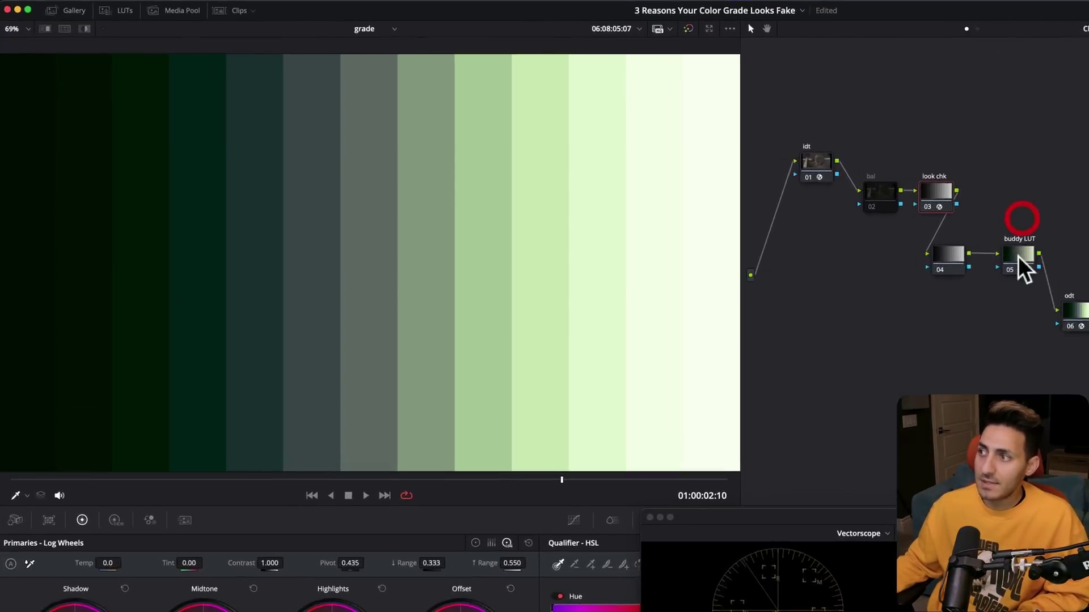
left_click(1018, 256)
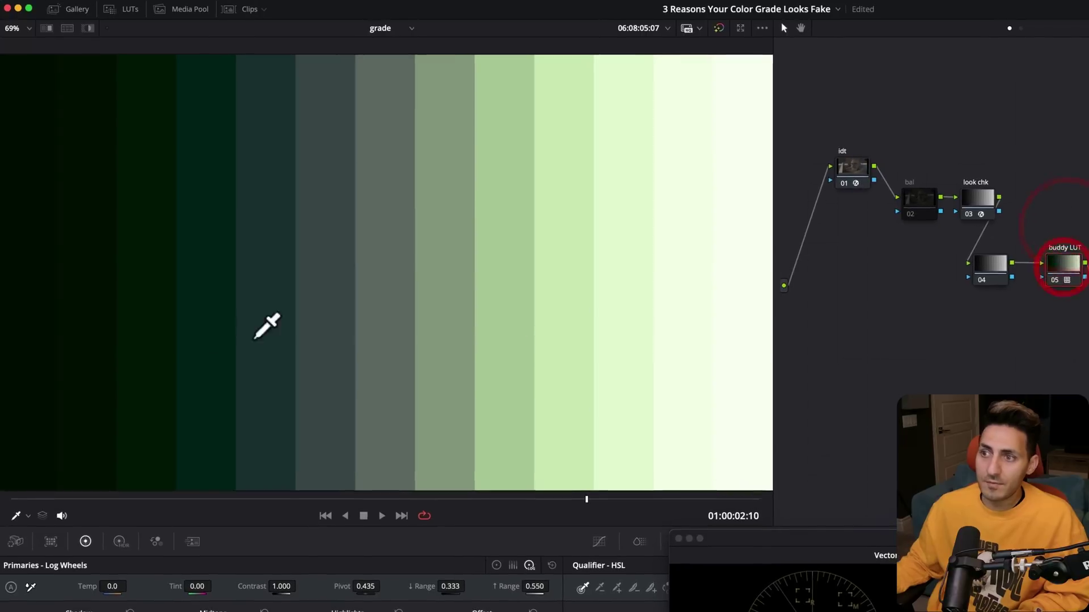
key("ctrl+d")
key("ctrl+d")
key("ctrl+d")
key("ctrl+d")
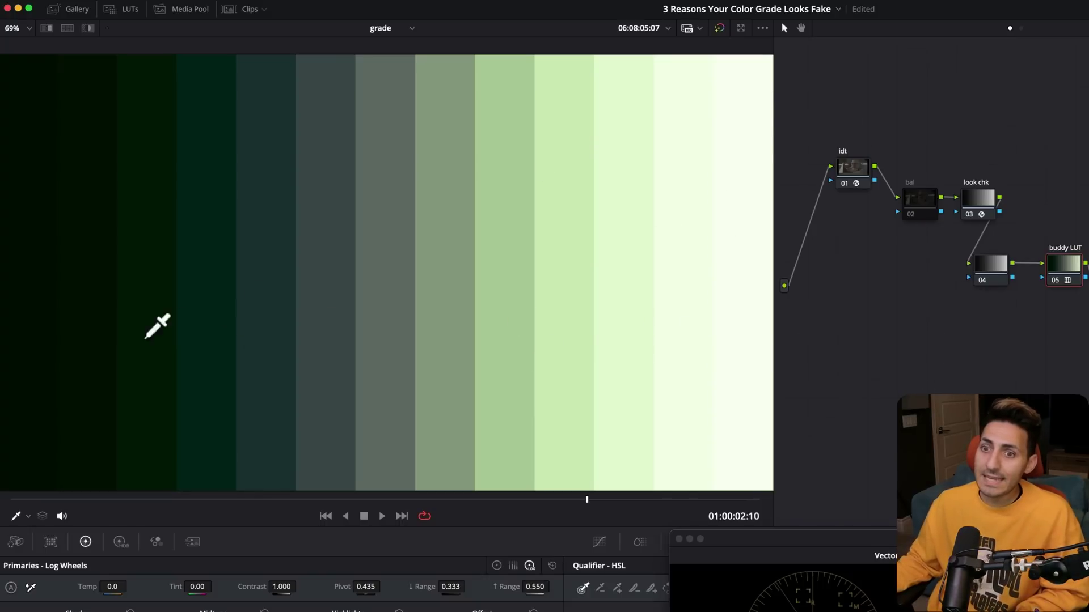
scroll(516, 228, "up", 5)
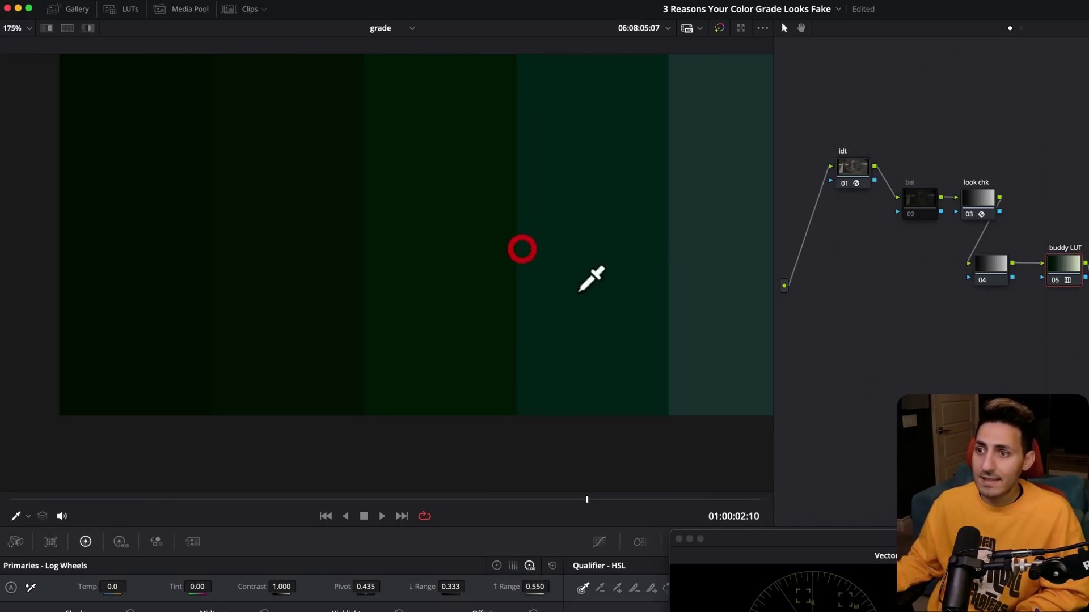
key("ctrl+d")
key("ctrl+d")
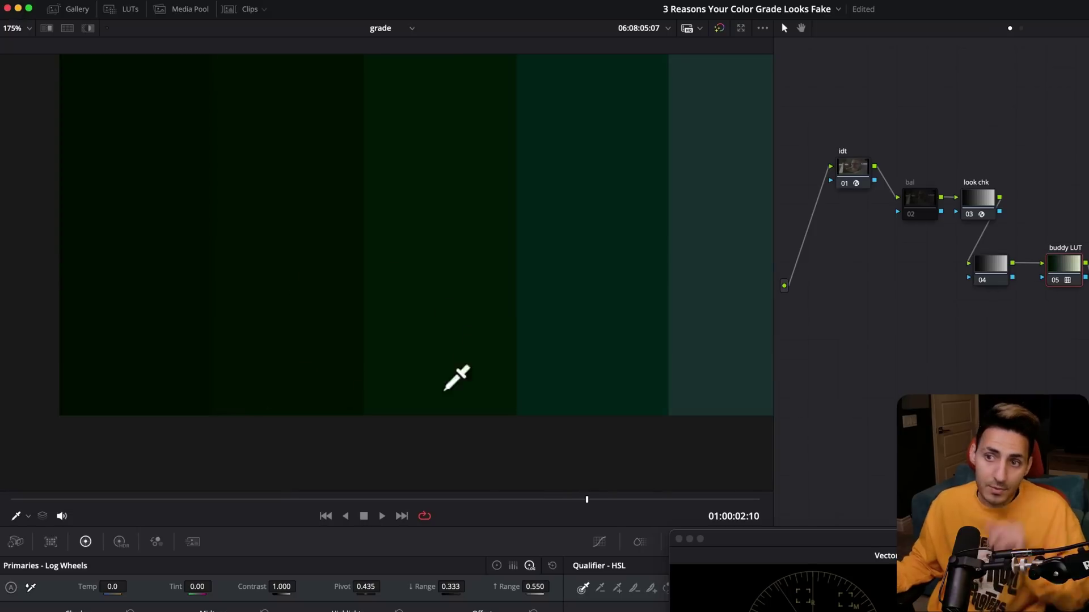
key("shift+z")
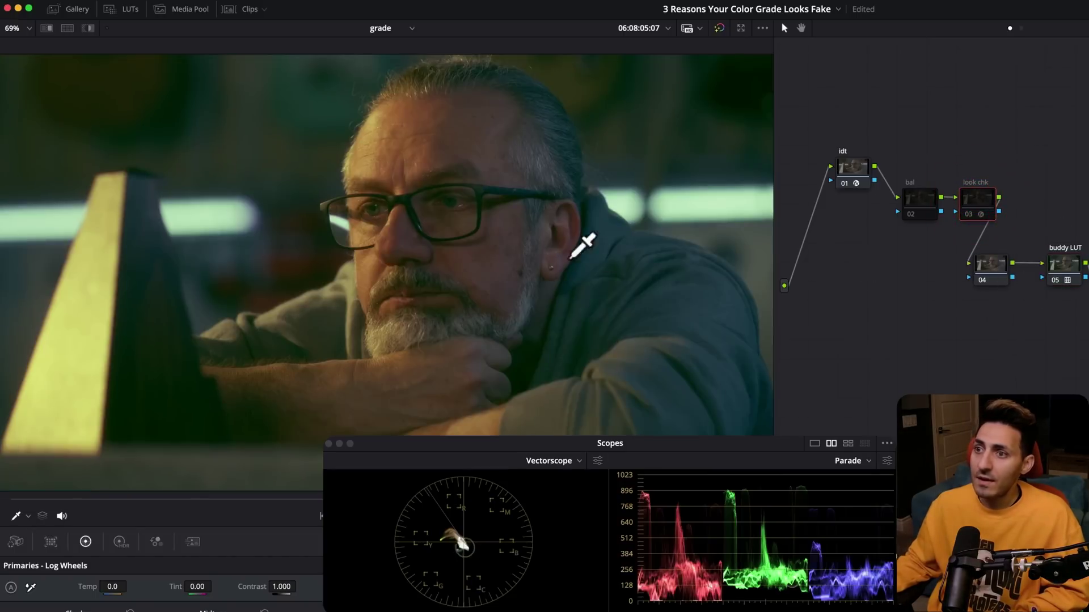
scroll(437, 213, "up", 4)
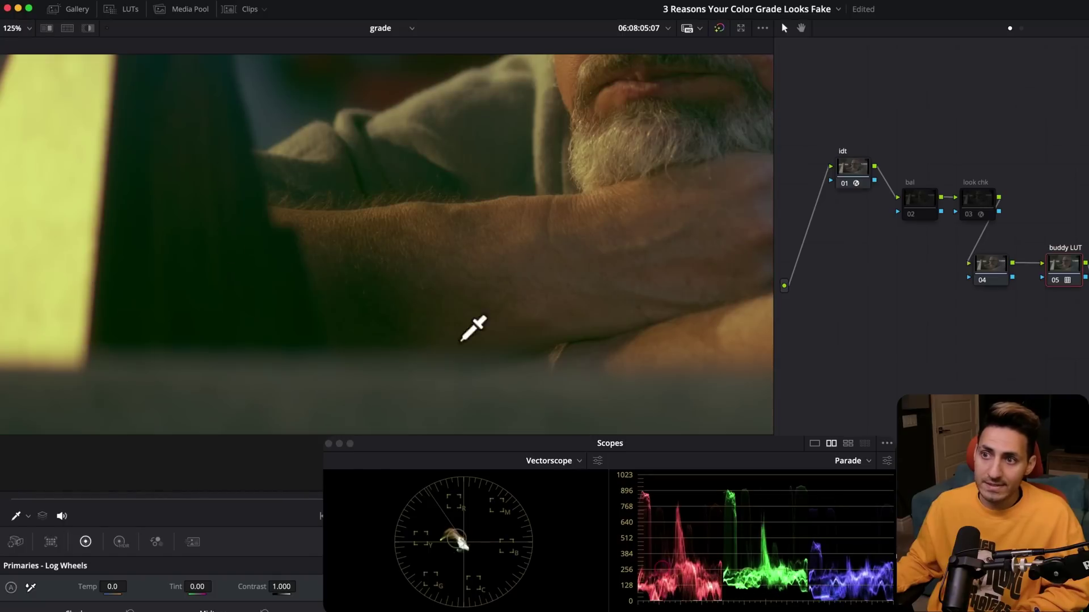
scroll(461, 341, "up", 10)
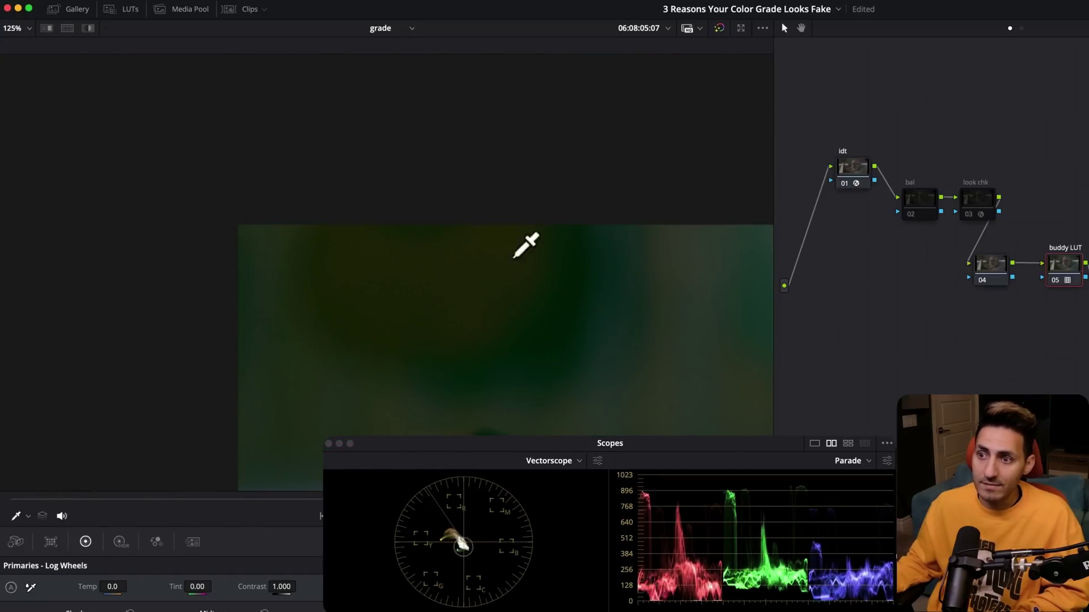
scroll(601, 330, "right", 6)
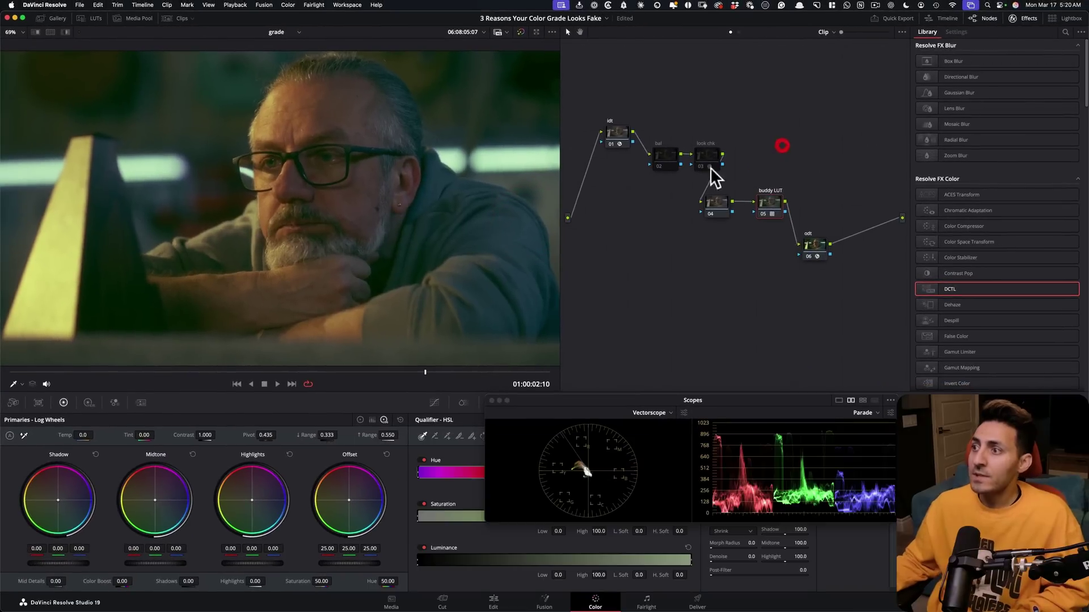
Set the chart DCTL's Fullscreen option to Rows so the ramp runs as a strip
left_click(1078, 185)
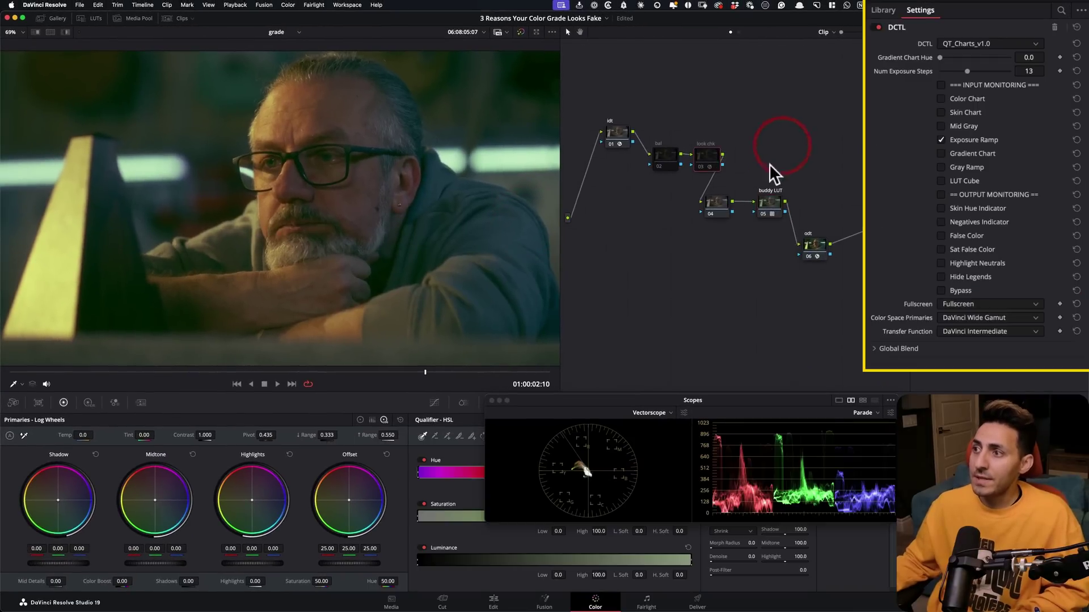
left_click(973, 330)
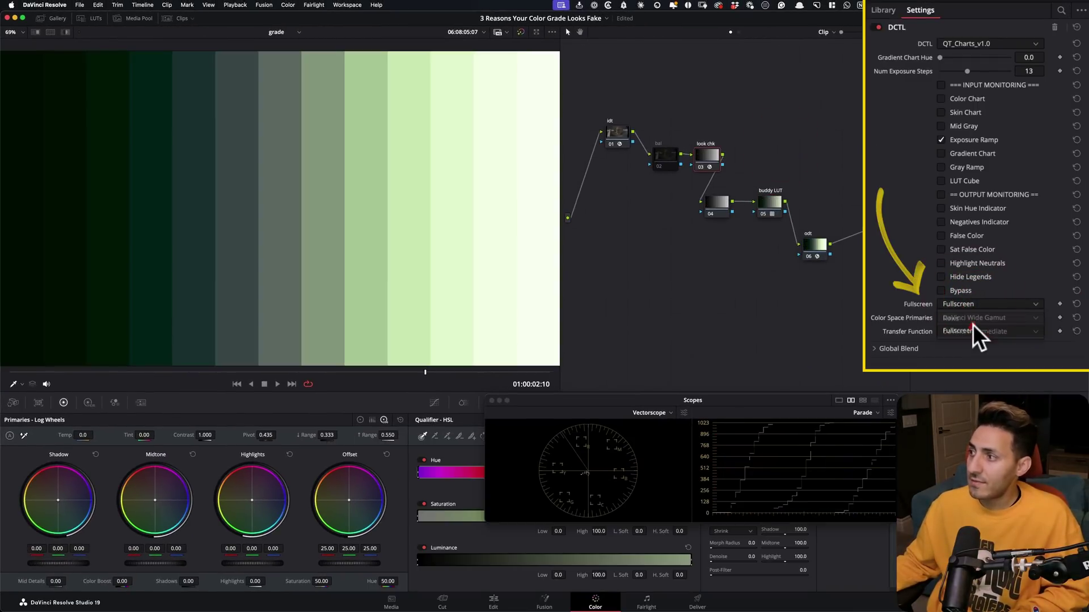
left_click(969, 318)
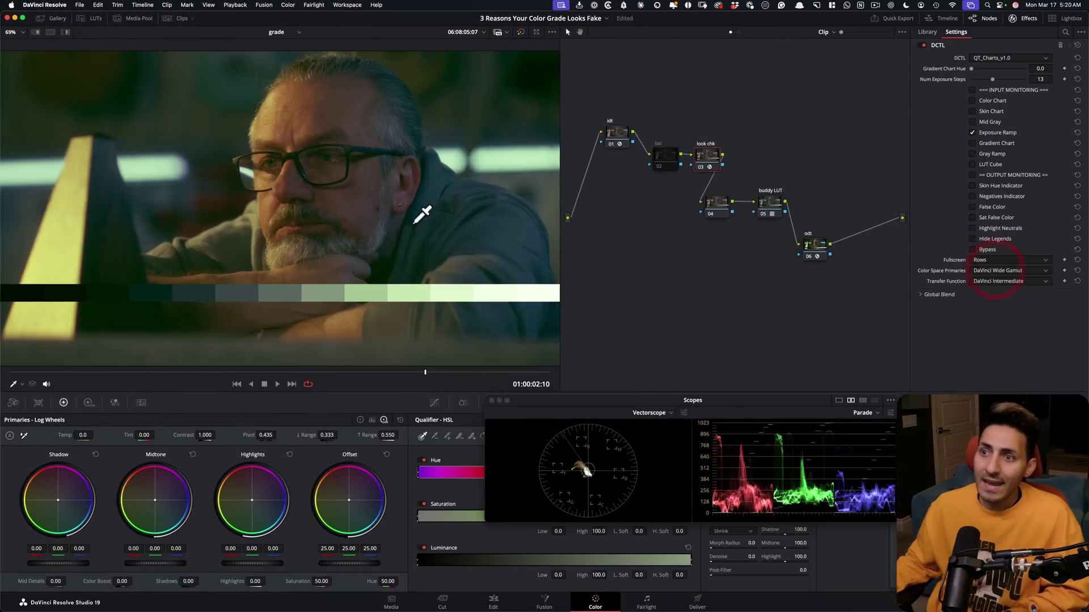
On node 04, nudge the Shadow log wheel slightly toward red (red 0.03)
left_click(775, 146)
left_click(706, 202)
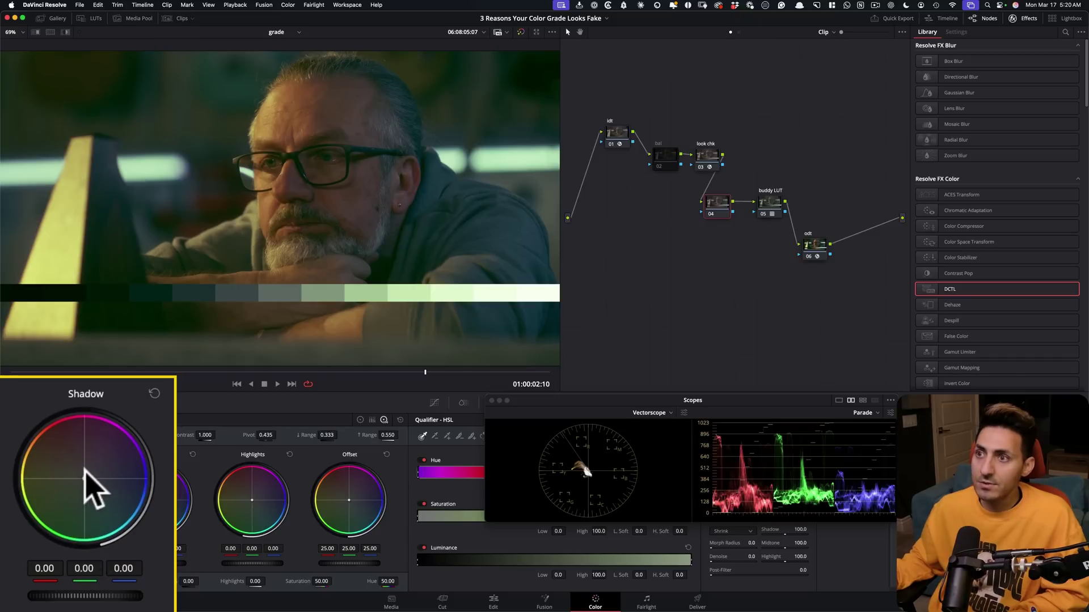
left_click_drag(85, 478, 84, 478)
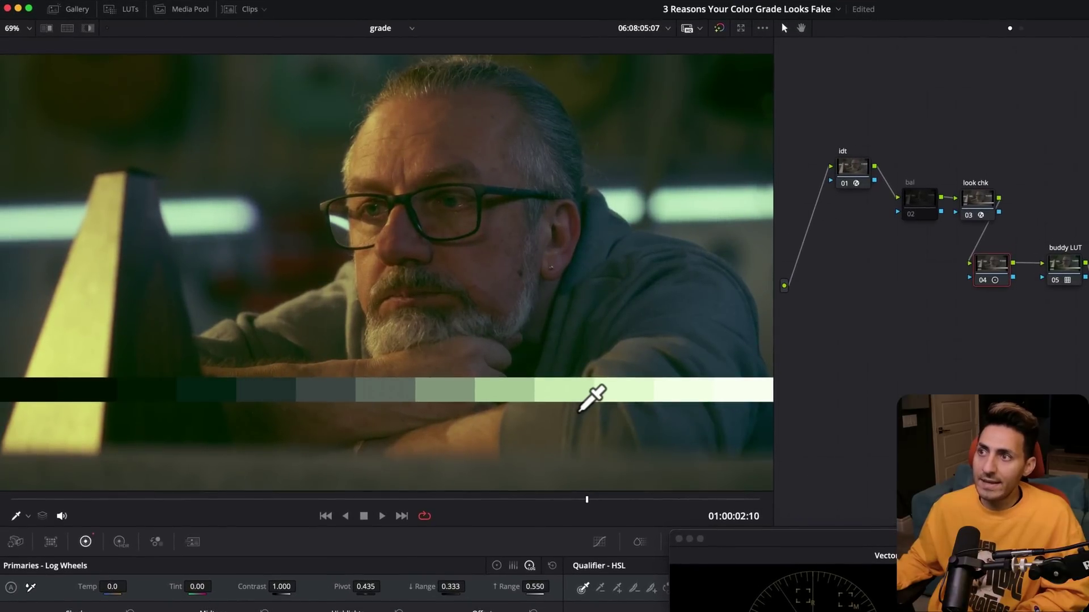
Zoom into the dark end of the exposure-ramp strip
scroll(359, 274, "up", 6)
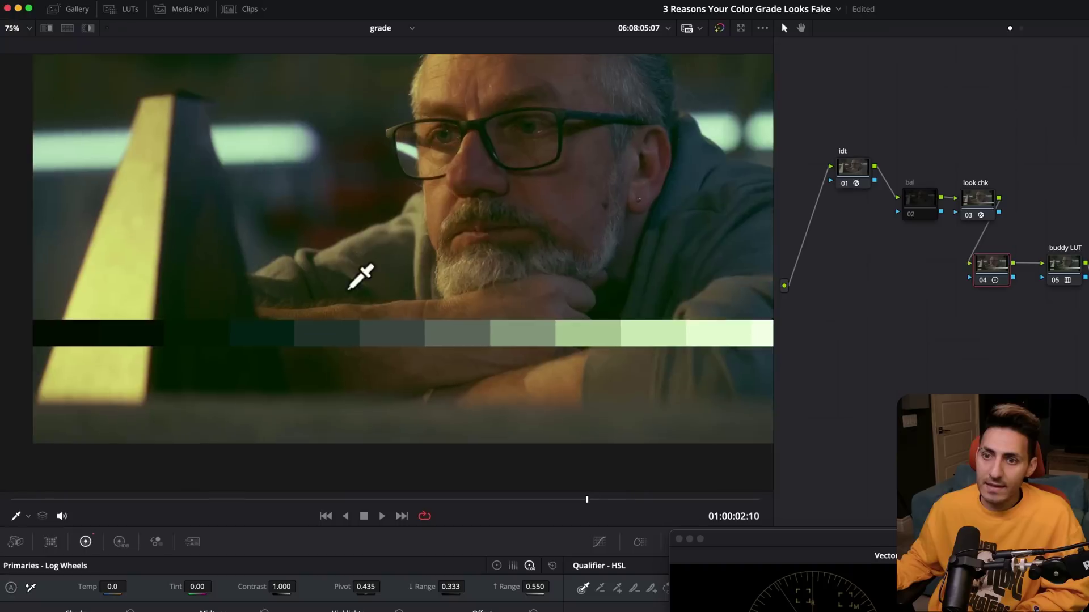
scroll(530, 408, "up", 3)
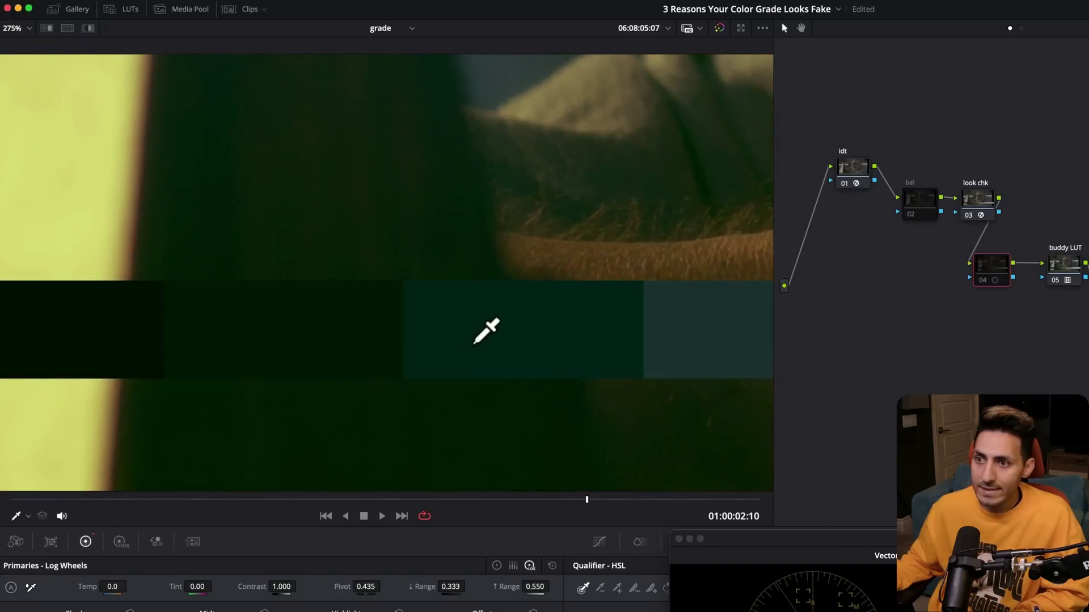
left_click_drag(389, 357, 574, 292)
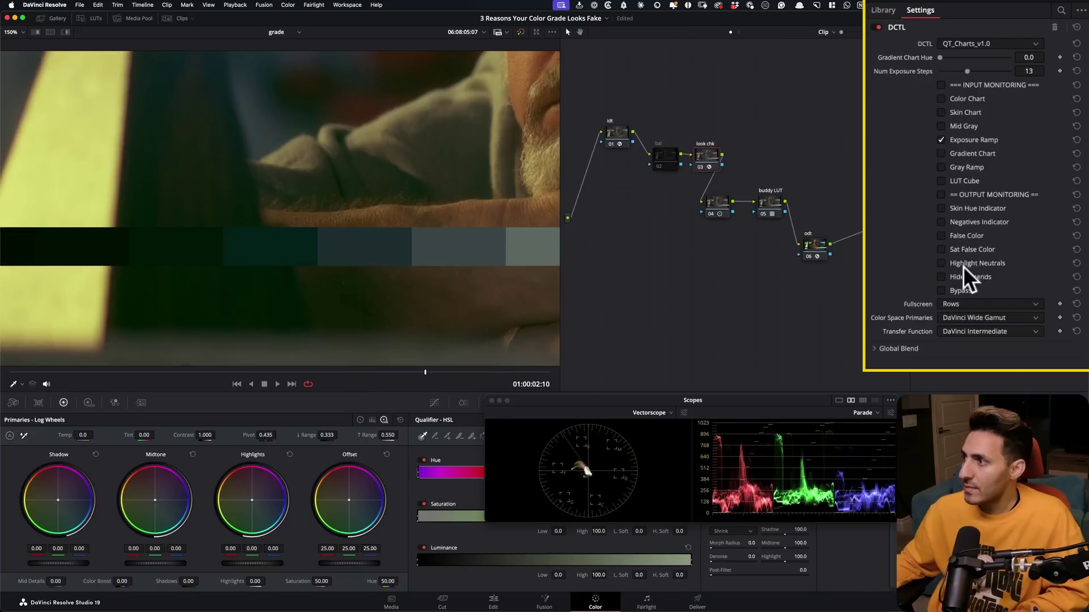
Set the chart DCTL back to Fullscreen and zoom into the darkest steps
left_click(967, 330)
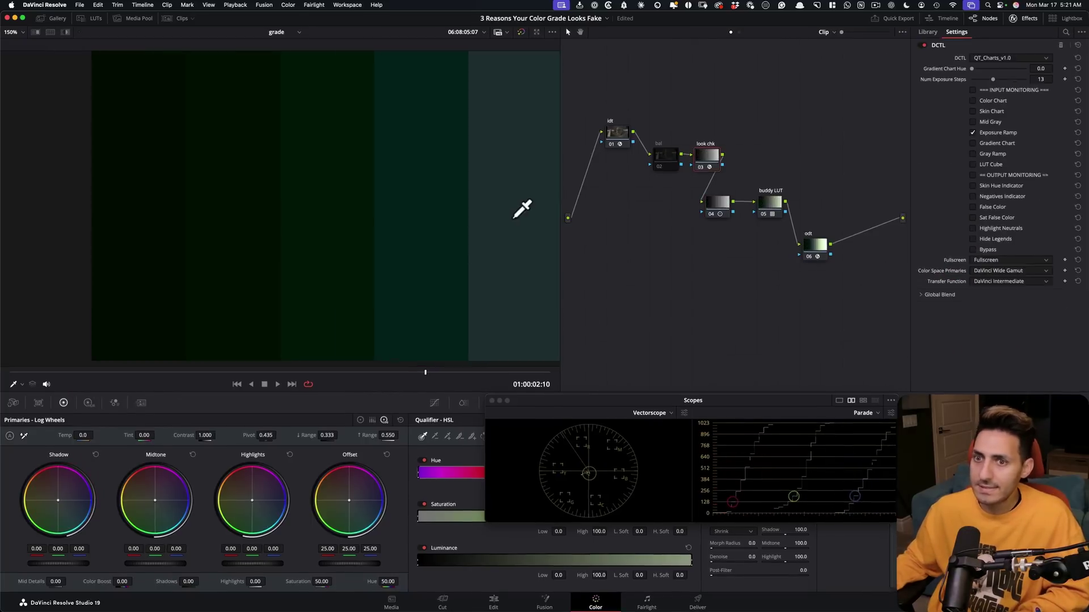
scroll(522, 209, "up", 5)
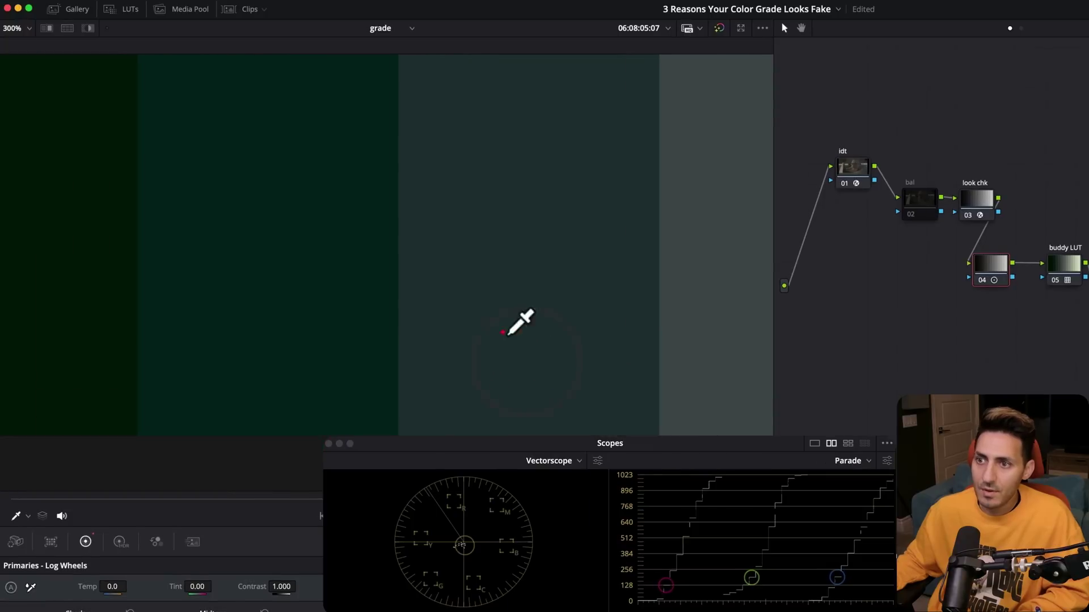
left_click_drag(503, 333, 560, 364)
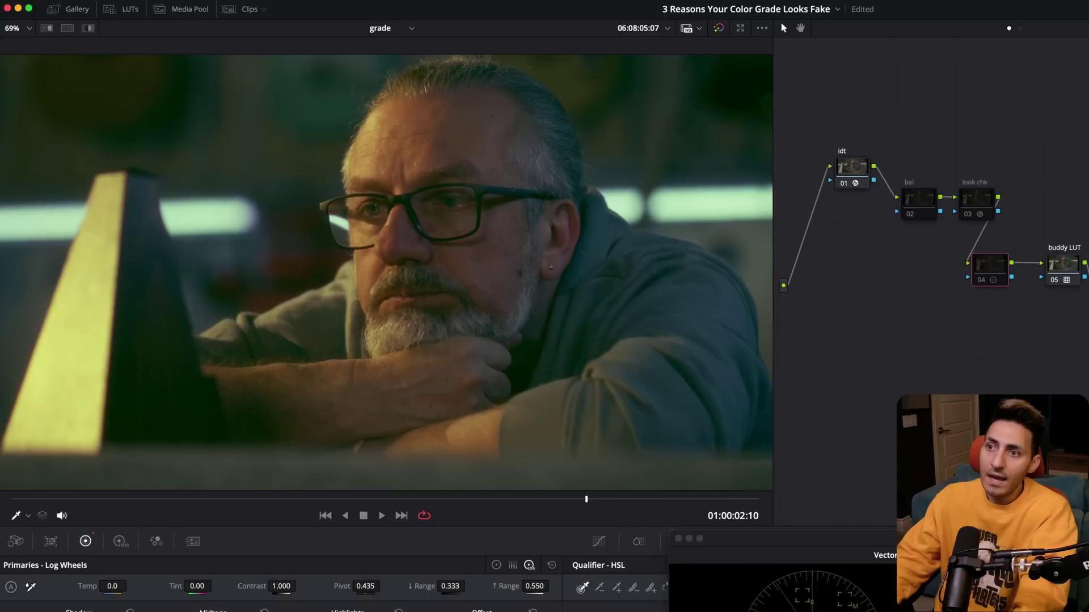
Toggle node 04's shadow correction off and on, then inspect the dark blurred background
key("ctrl+d")
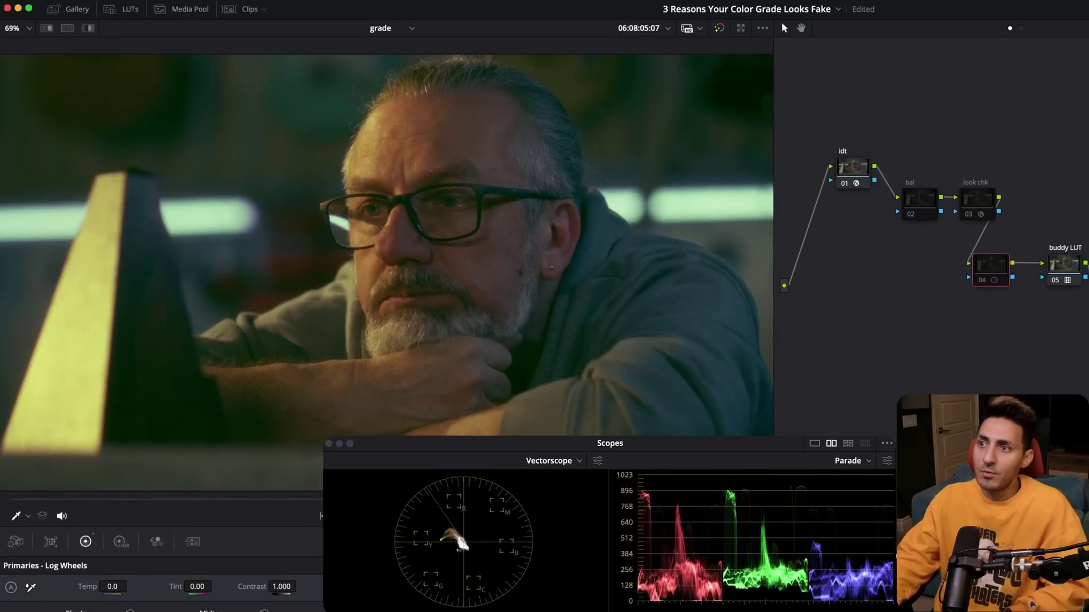
key("ctrl+d")
key("ctrl+d")
scroll(590, 352, "up", 6)
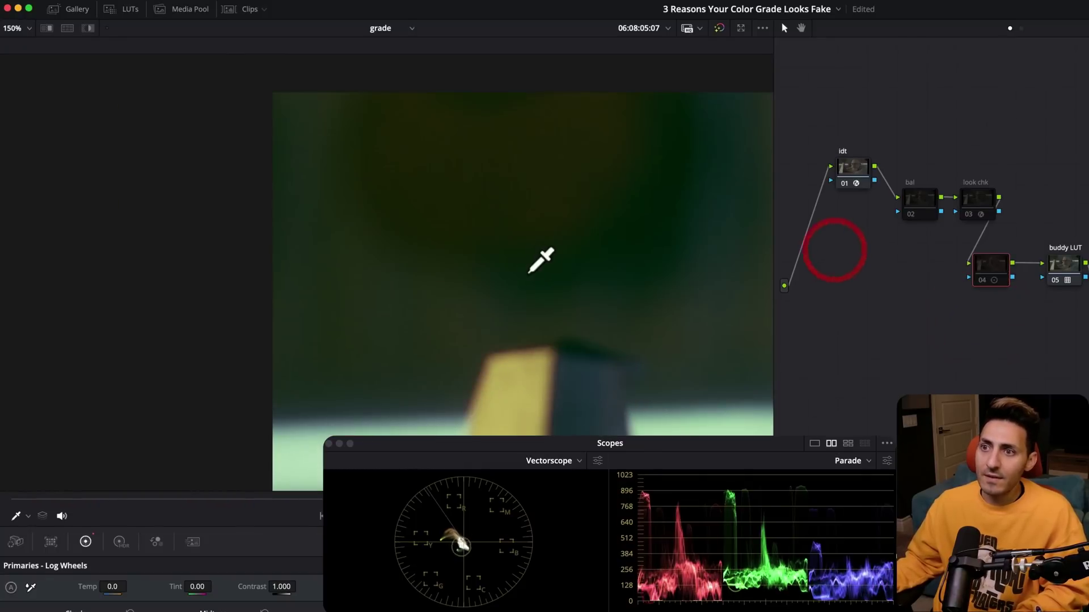
left_click_drag(530, 271, 378, 359)
left_click_drag(435, 296, 462, 299)
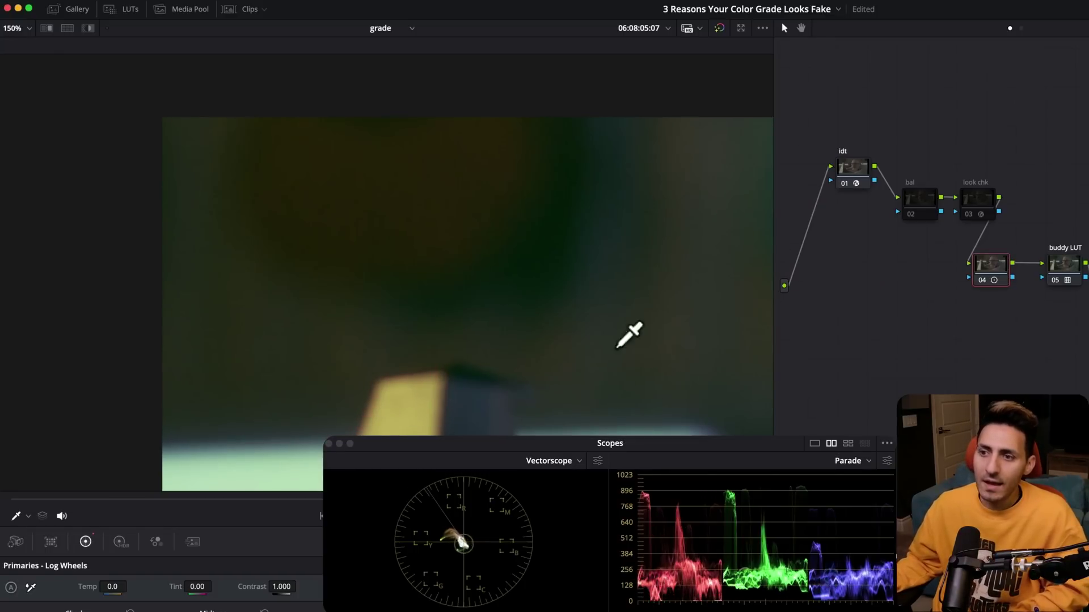
Inspect the chin, forearm, beard and shirt shadows up close, then fit the frame
left_click_drag(425, 151, 522, 329)
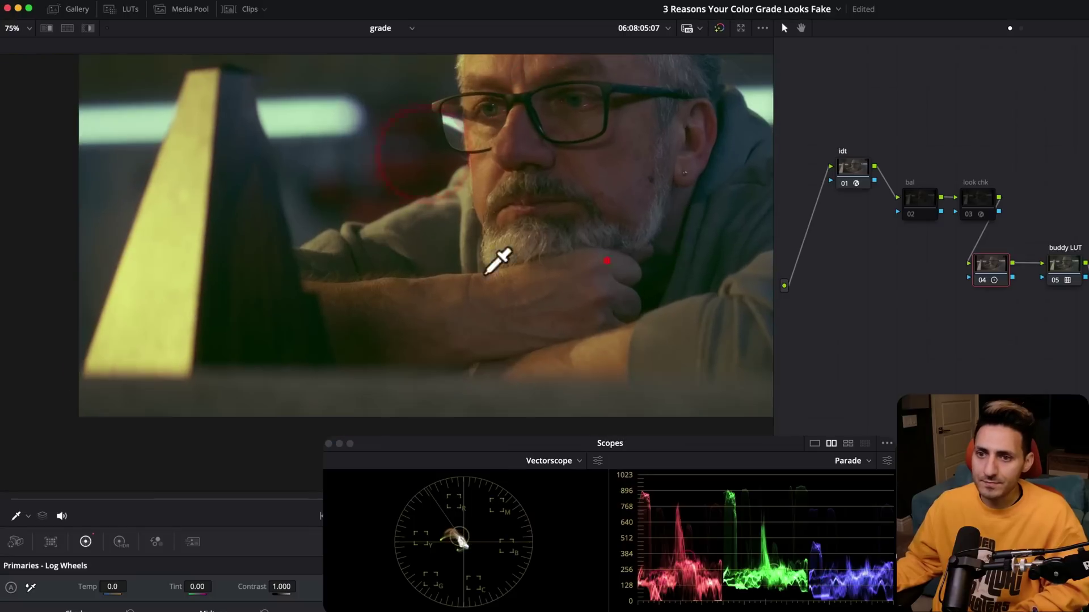
left_click_drag(603, 260, 299, 369)
scroll(590, 223, "up", 2)
scroll(578, 236, "up", 2)
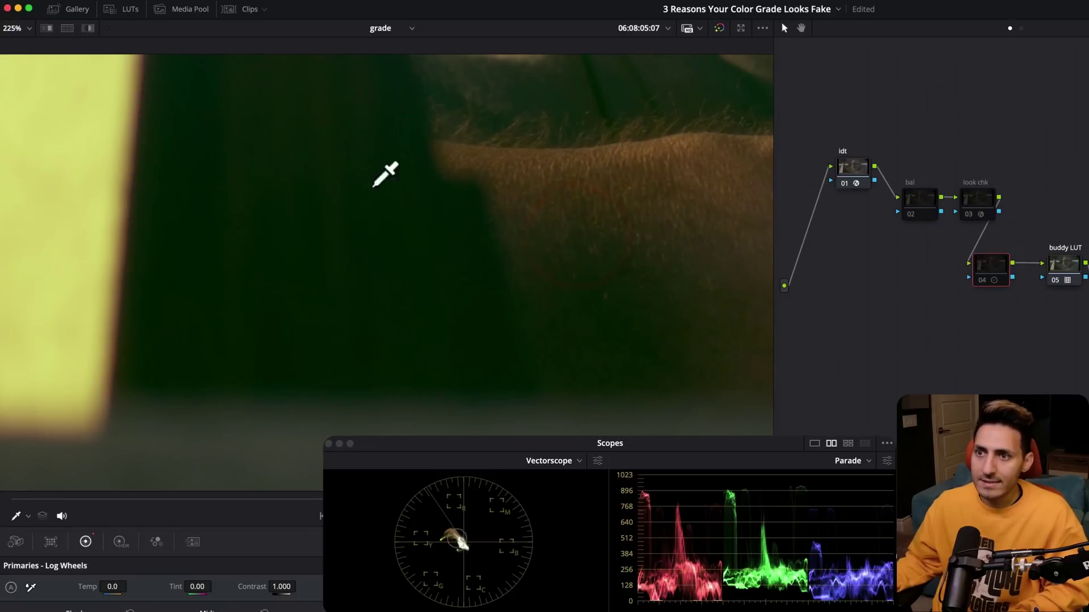
scroll(385, 301, "down", 2)
left_click_drag(611, 317, 279, 376)
scroll(459, 255, "up", 4)
left_click_drag(541, 170, 367, 355)
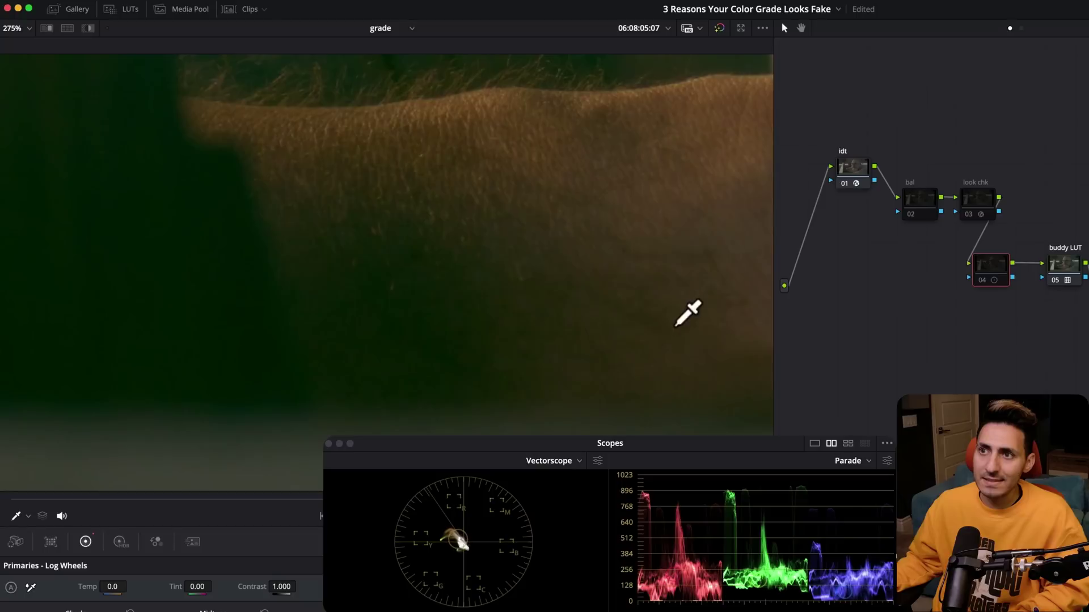
left_click_drag(688, 313, 417, 351)
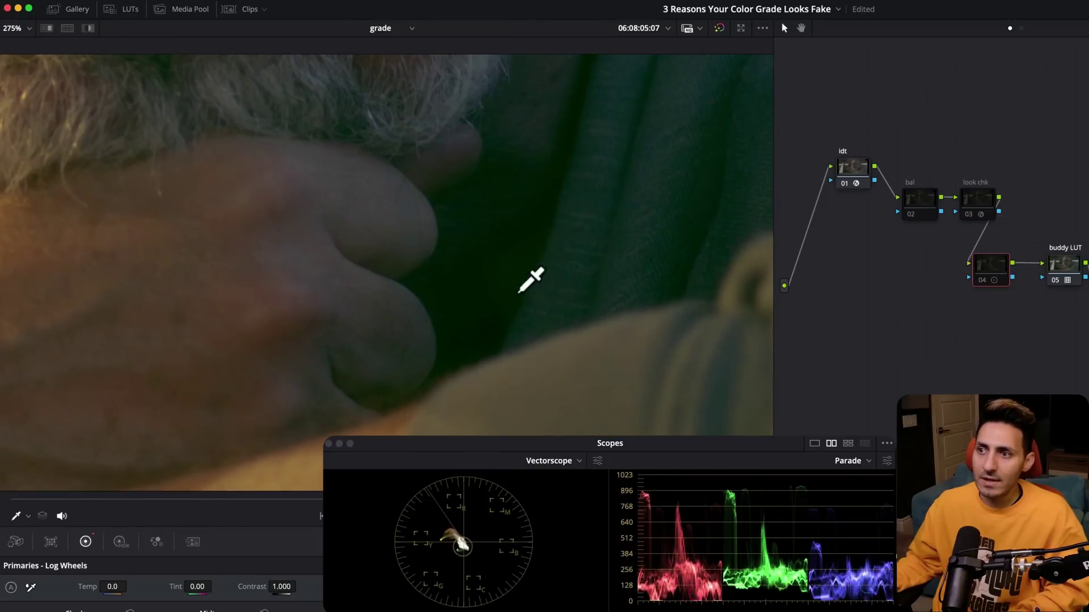
left_click_drag(342, 369, 457, 316)
left_click_drag(523, 281, 481, 309)
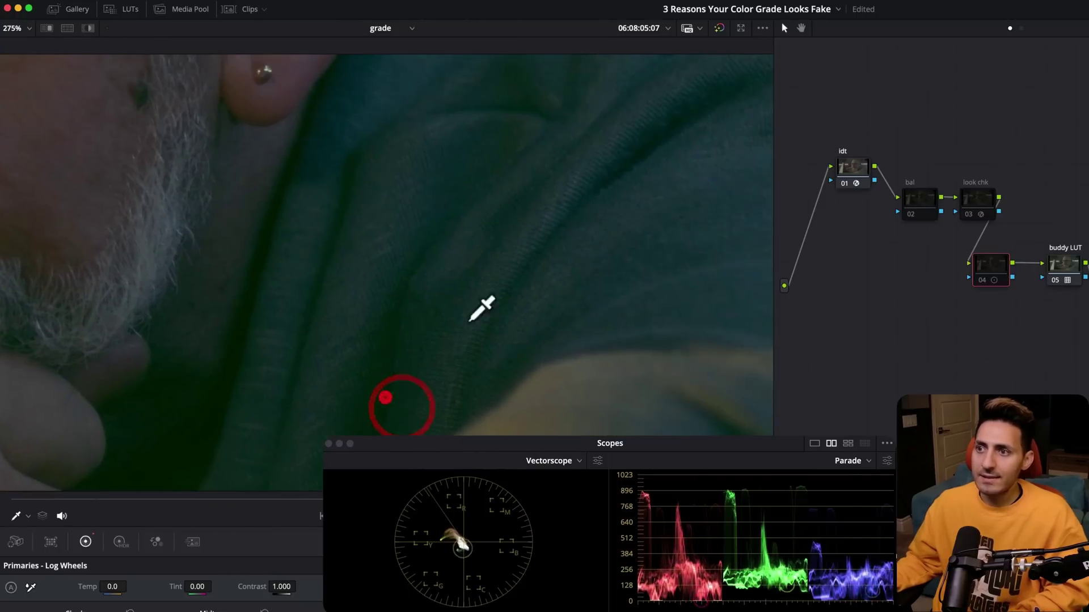
key("shift+z")
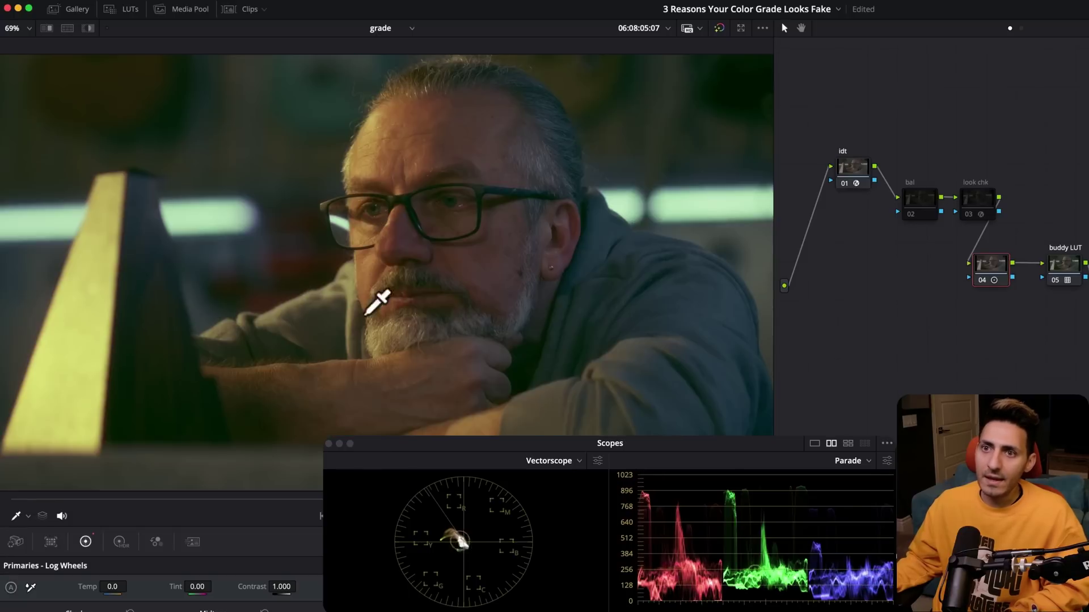